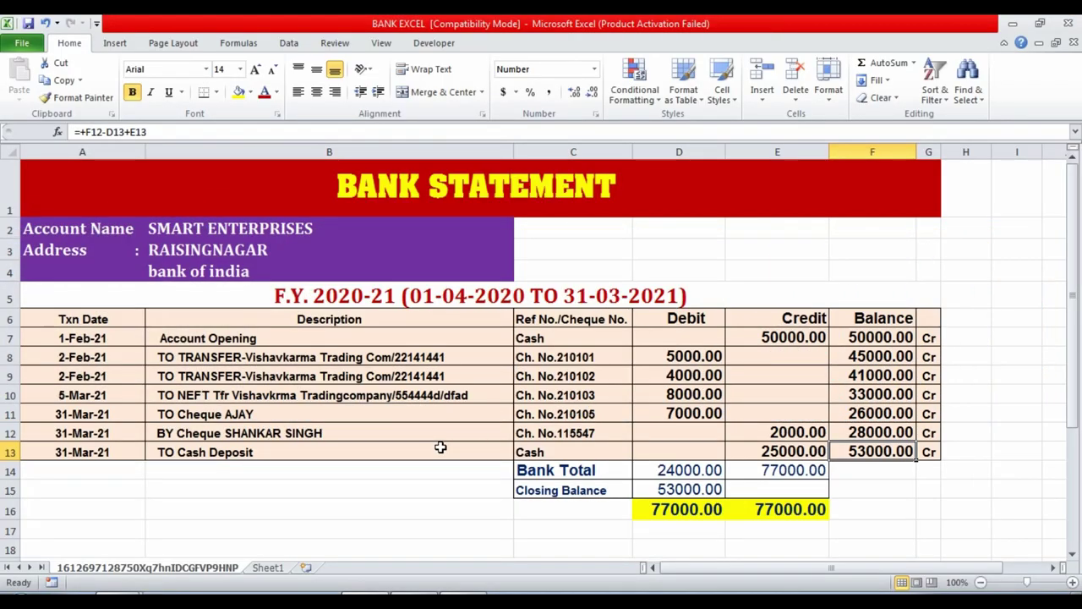
pyautogui.click(421, 487)
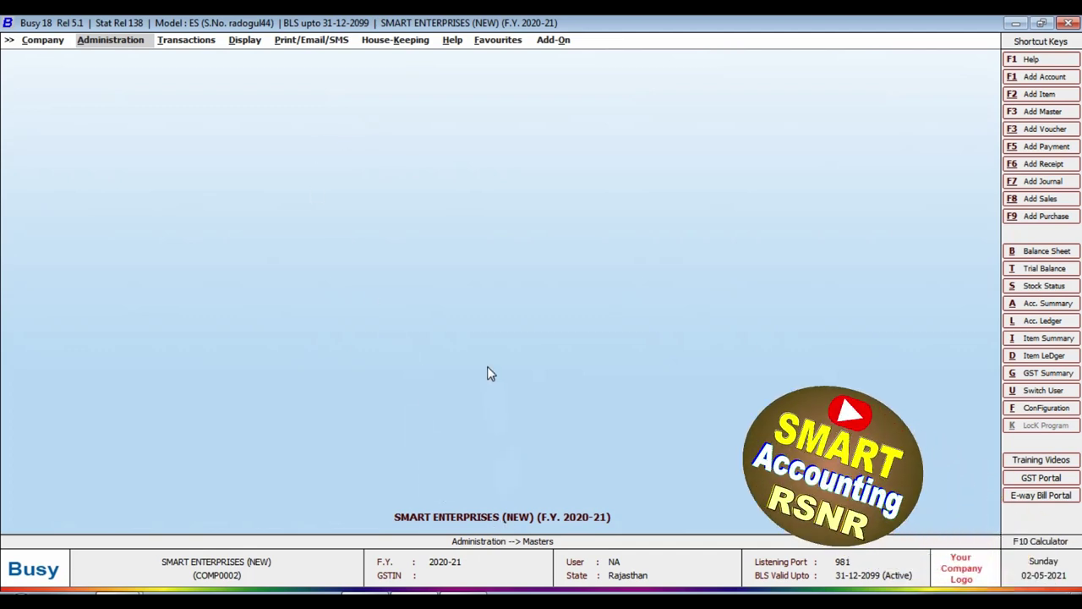
pyautogui.click(247, 42)
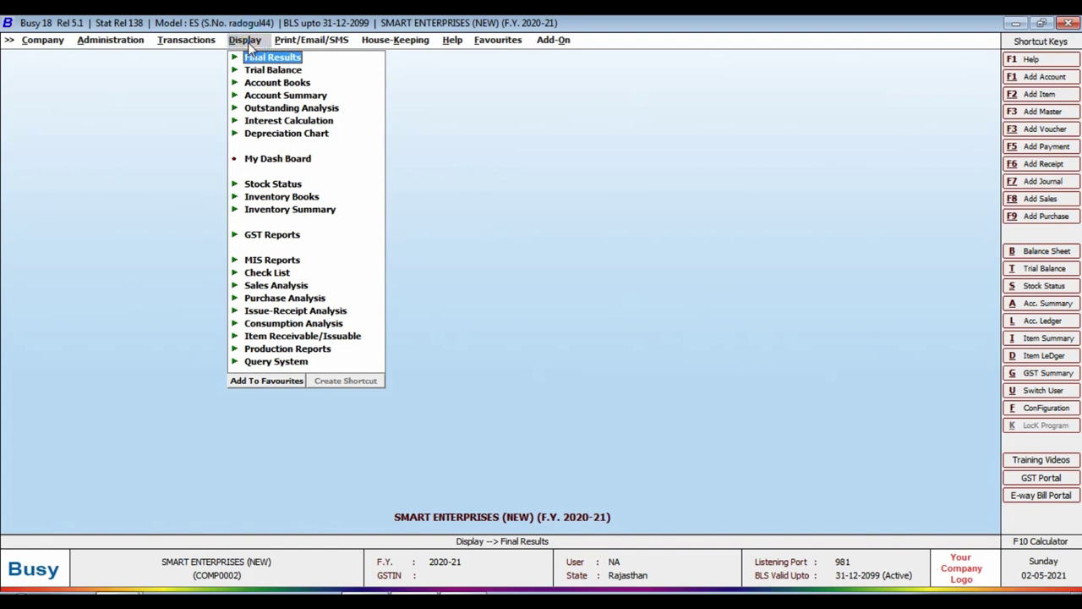
pyautogui.click(300, 83)
pyautogui.click(292, 110)
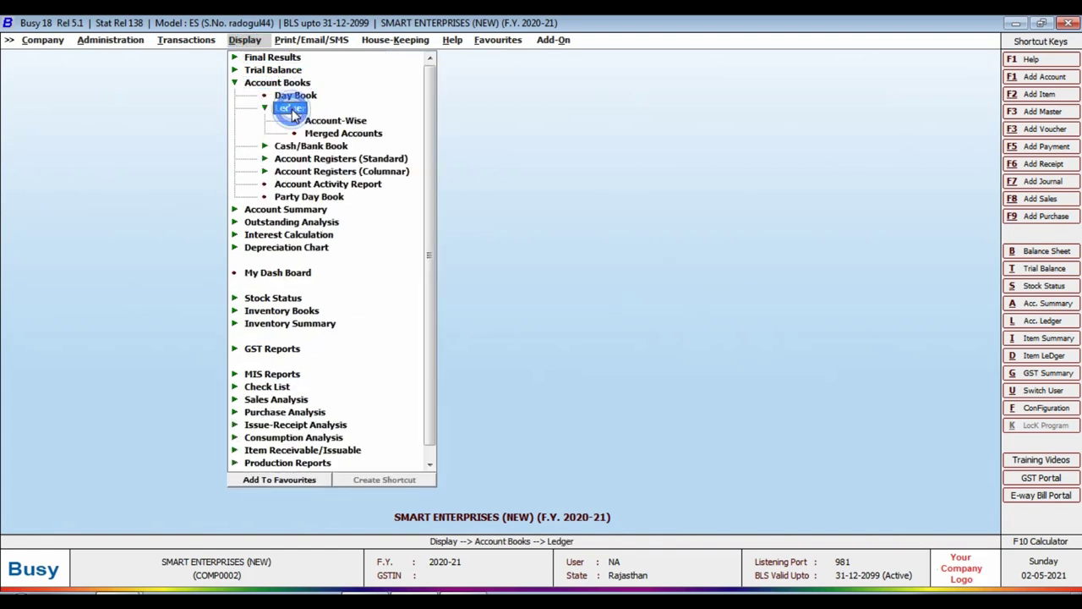
pyautogui.press('Escape')
pyautogui.press('Escape')
pyautogui.press('Escape')
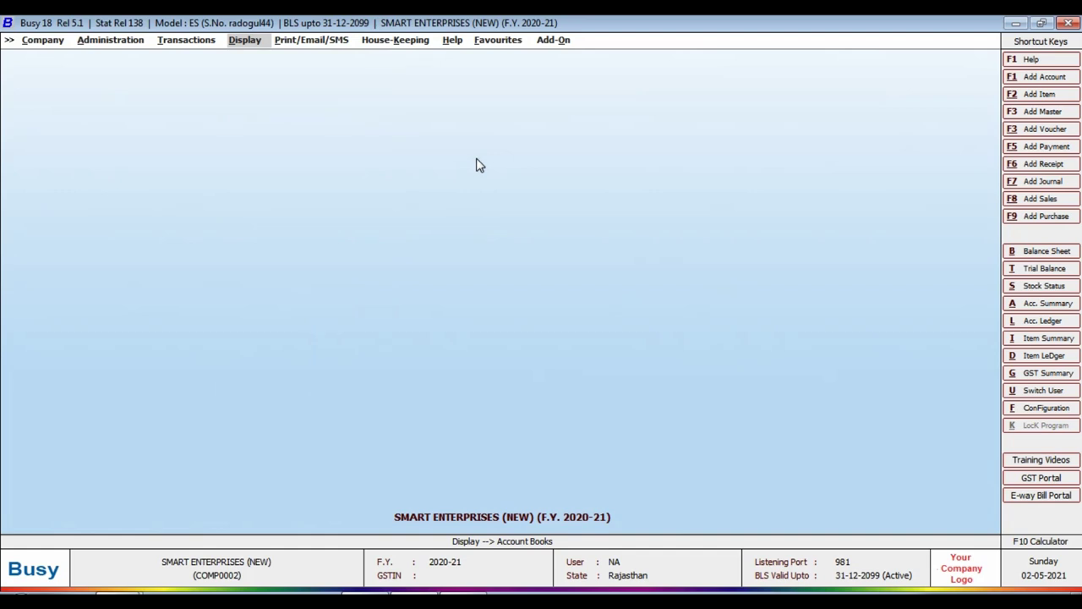
# Step: Display the BANK OF INDIA account ledger from 01-04-2020 to 31-03-2021 with Single Account (Auto) details
pyautogui.press('l')
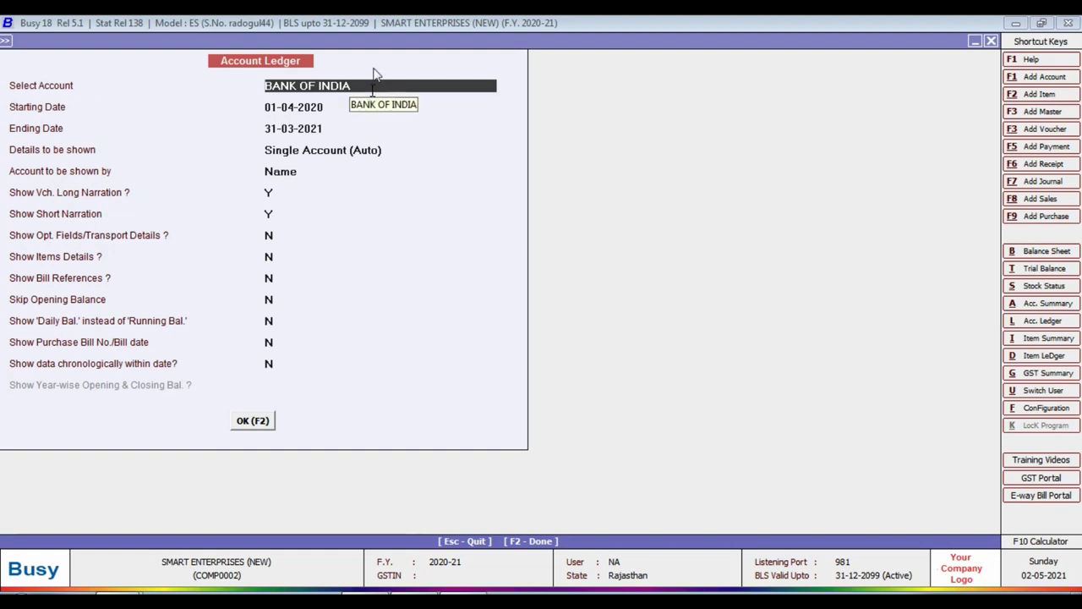
pyautogui.press('Return')
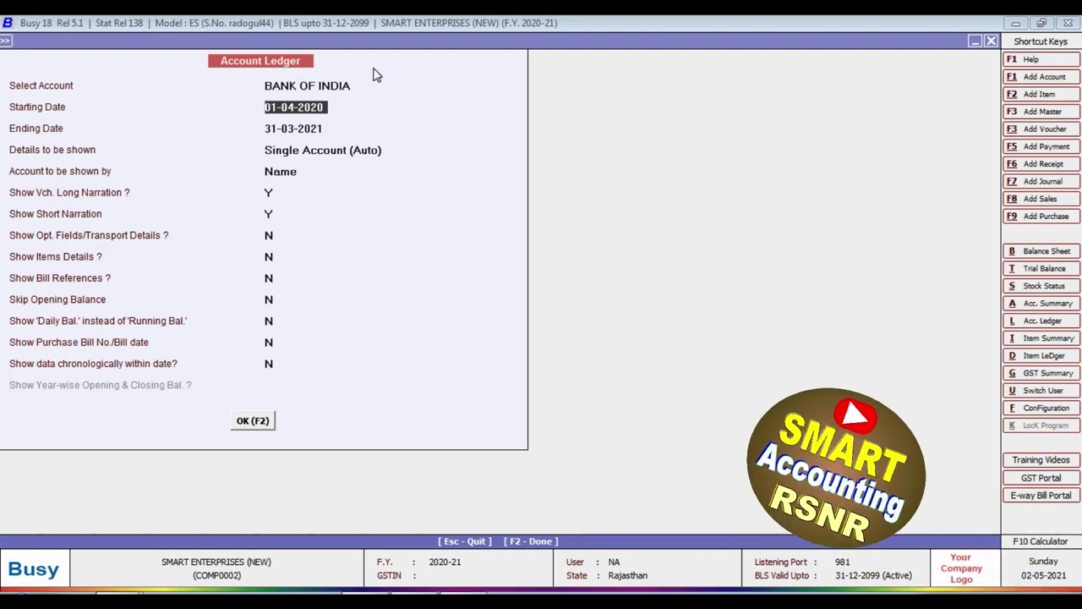
pyautogui.press('Return')
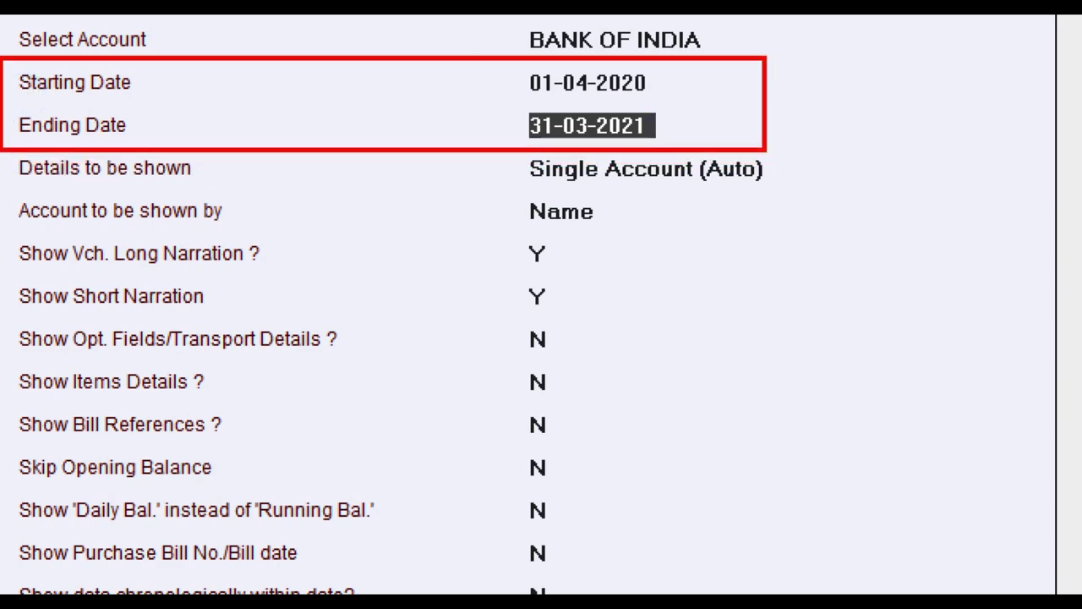
pyautogui.press('Return')
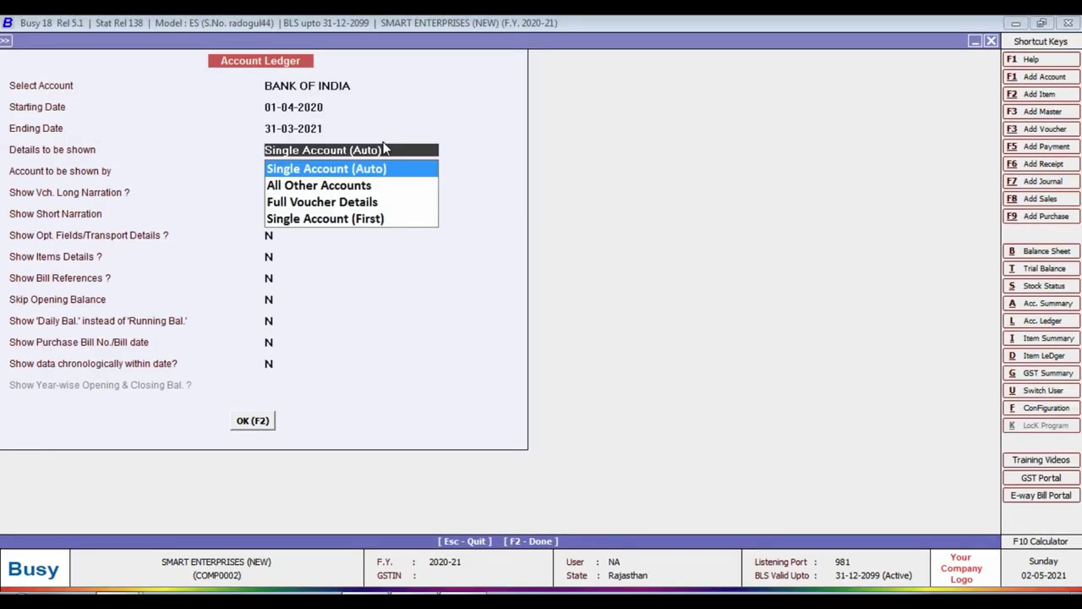
pyautogui.press('Return')
pyautogui.press('F2')
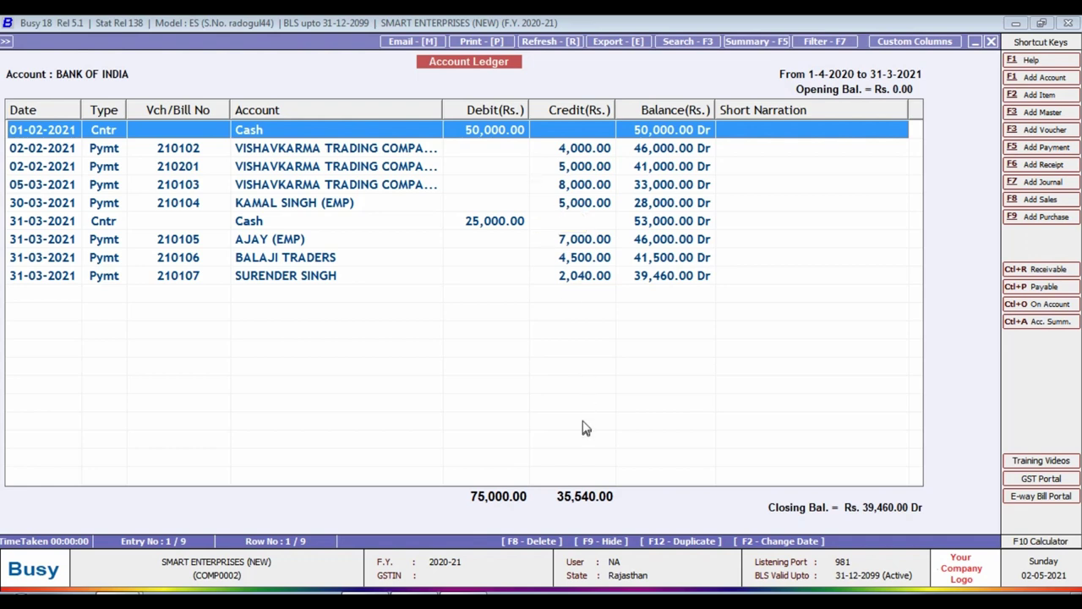
# Step: Switch to the bank statement in Excel and compare its F.Y. 2020-21 entries with the Busy bank ledger
pyautogui.click(369, 592)
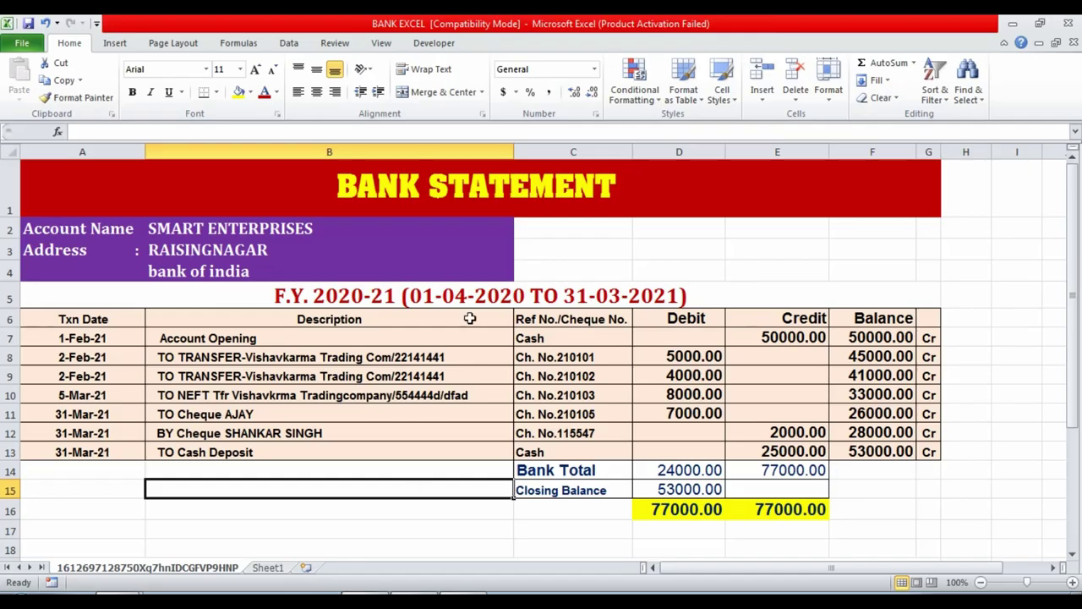
pyautogui.click(591, 250)
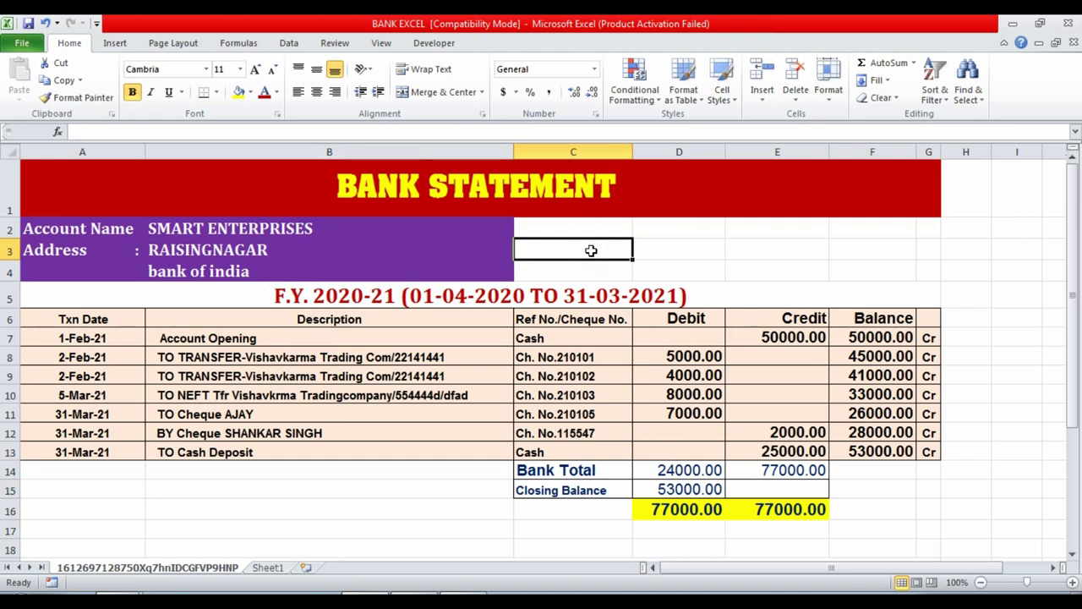
pyautogui.click(413, 297)
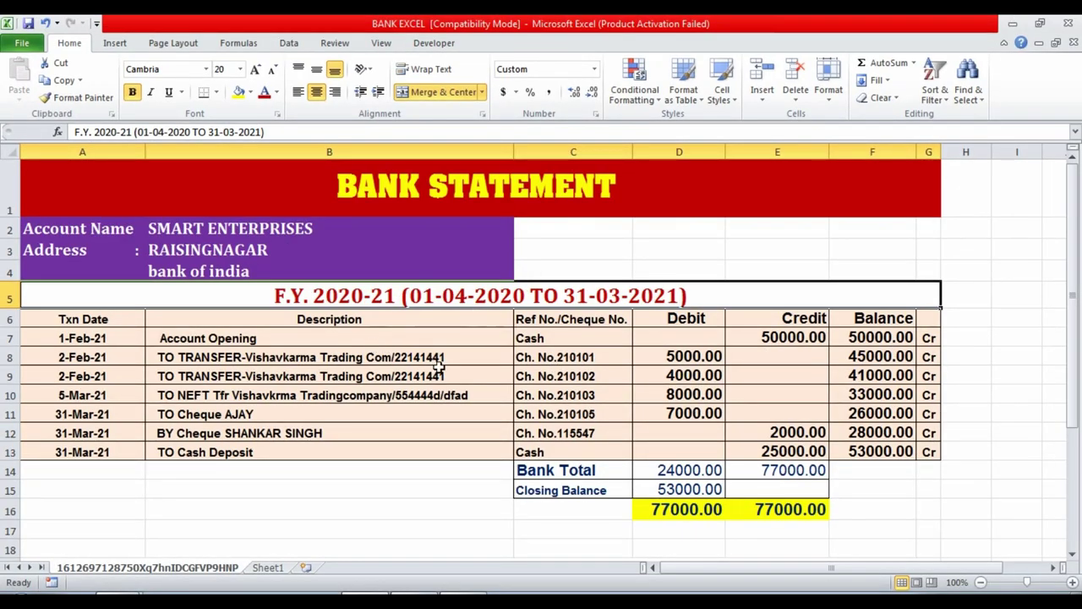
pyautogui.scroll(-1, 453, 378)
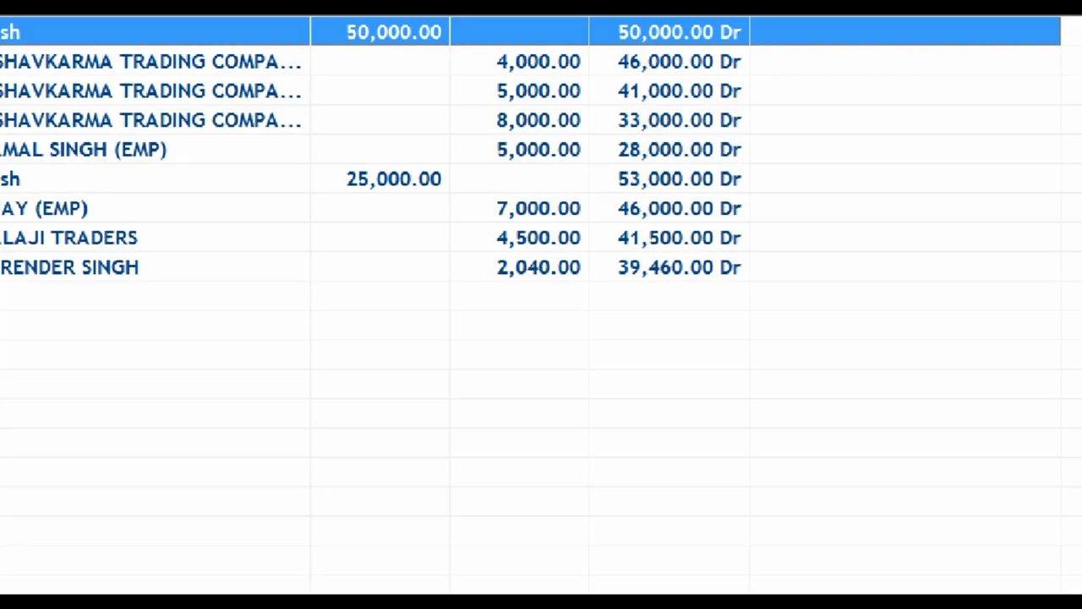
pyautogui.moveTo(565, 244)
pyautogui.mouseDown()
pyautogui.moveTo(606, 265)
pyautogui.moveTo(781, 288)
pyautogui.mouseUp()
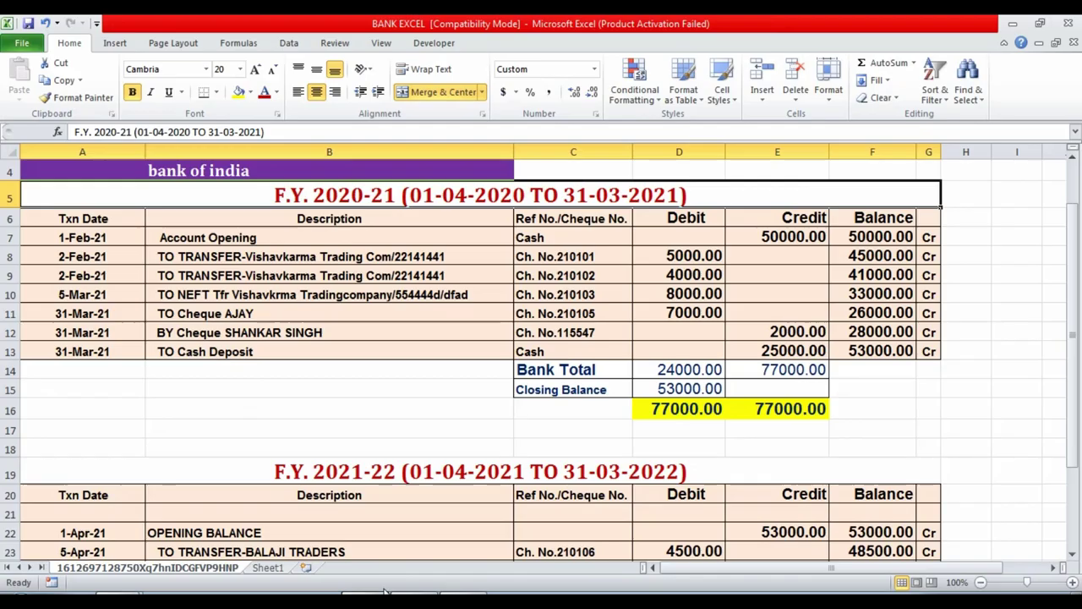
# Step: Highlight the 50000 account opening credit of 1-Feb-21 in yellow on the bank statement
pyautogui.click(685, 294)
pyautogui.click(788, 239)
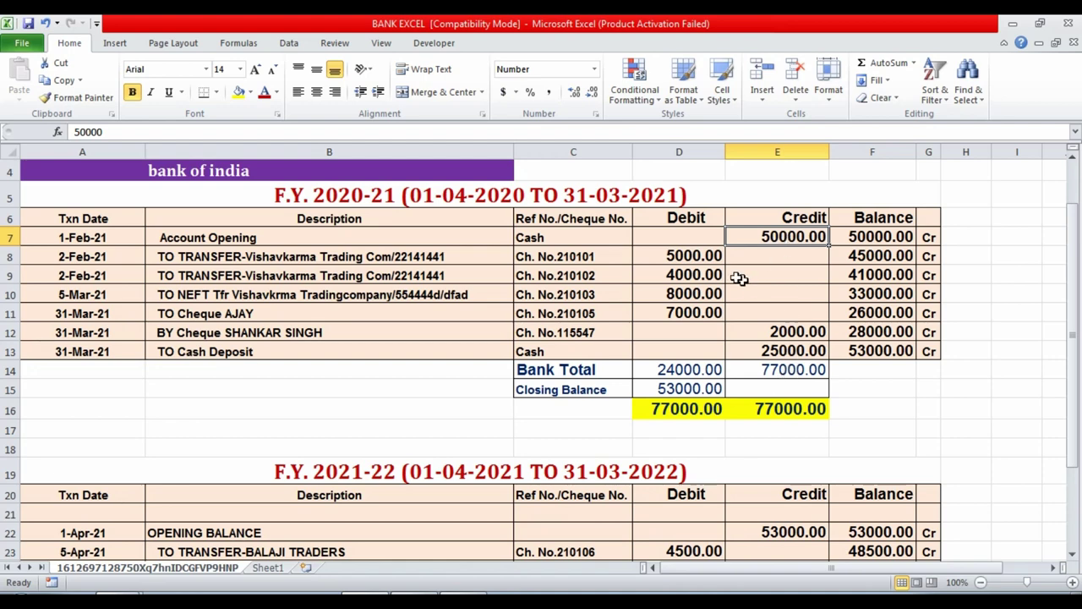
pyautogui.click(700, 258)
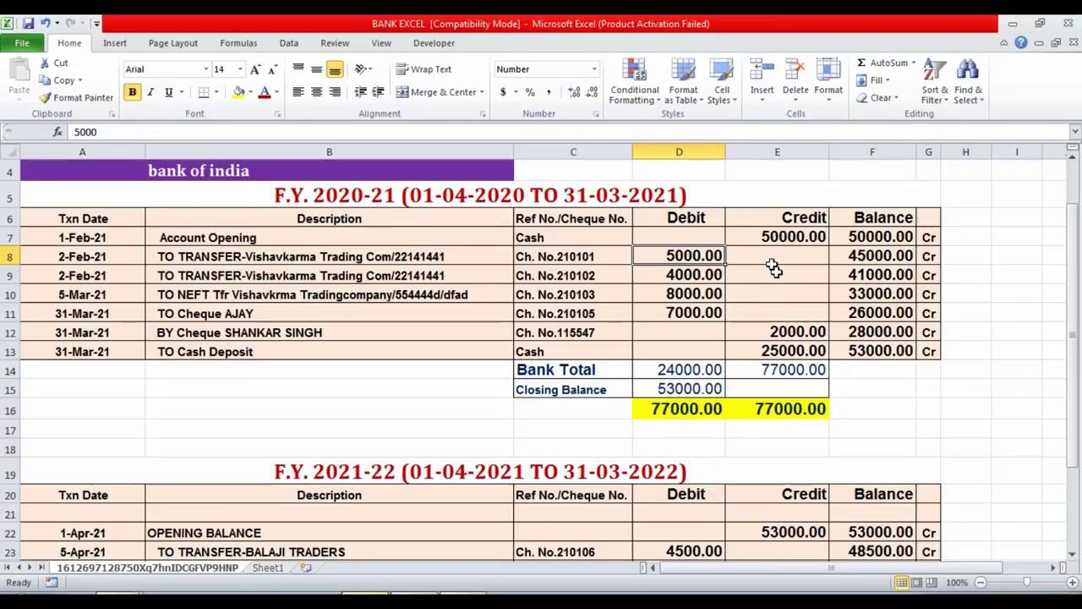
pyautogui.click(769, 240)
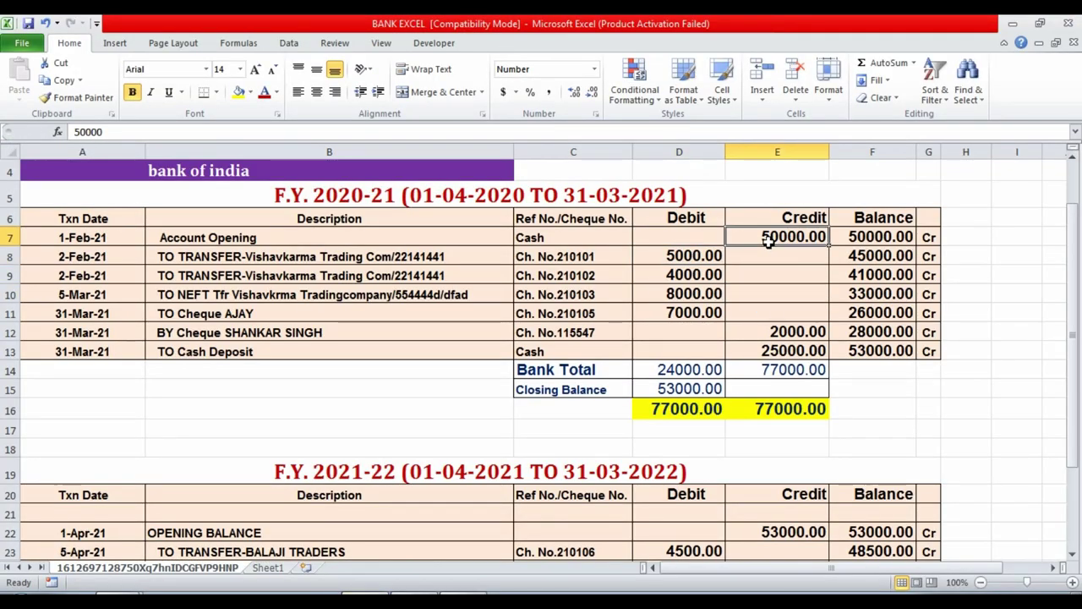
pyautogui.click(239, 92)
# Step: Check the first 2-Feb-21 debit of 5000 against the Busy ledger and highlight it in yellow on the Excel statement
pyautogui.click(689, 256)
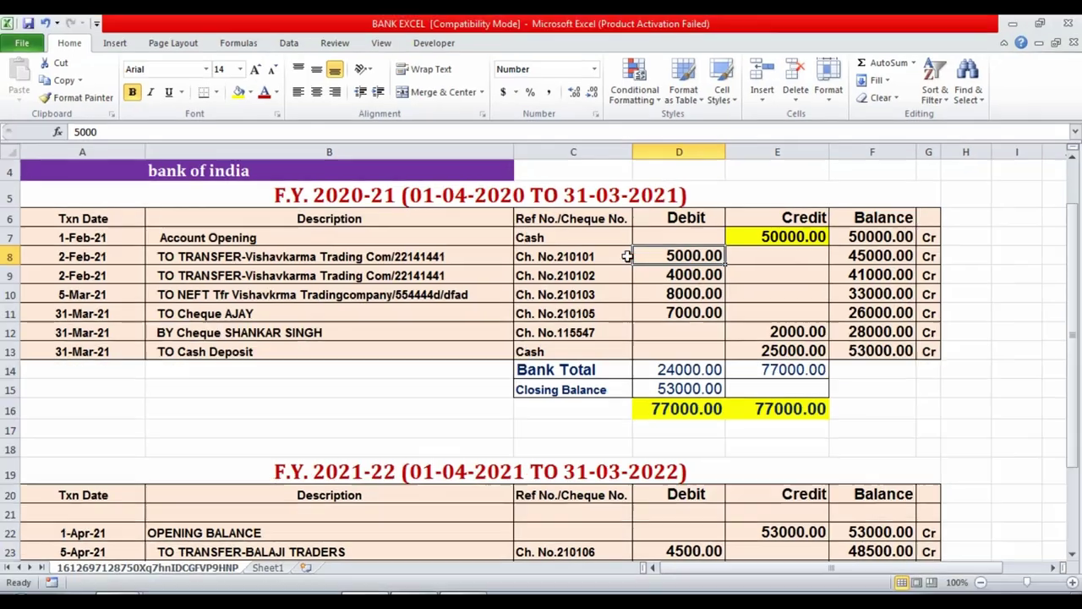
pyautogui.hotkey('alt', 'Tab')
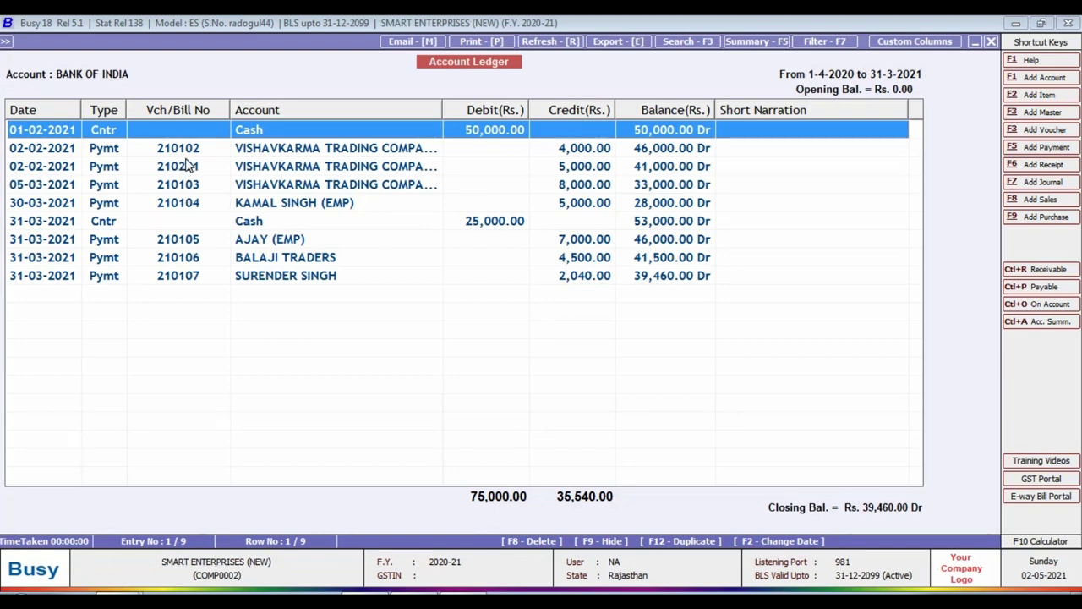
pyautogui.hotkey('alt', 'Tab')
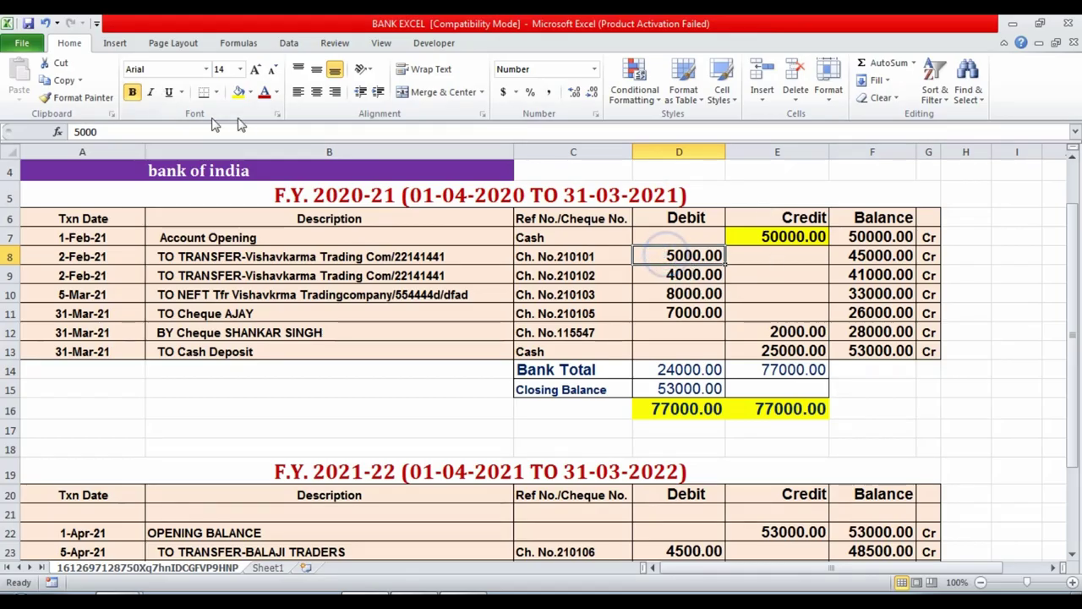
pyautogui.click(238, 91)
# Step: Match the 2-Feb-21 debit of 4000 with its Busy ledger entry and fill its Excel cell with yellow
pyautogui.click(598, 276)
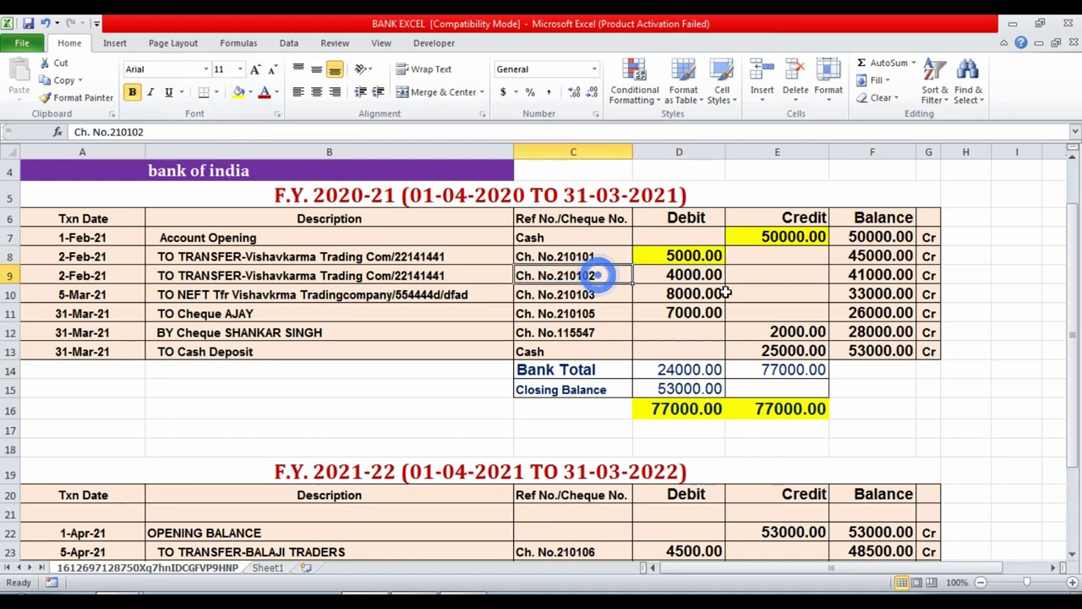
pyautogui.click(706, 276)
pyautogui.hotkey('alt', 'Tab')
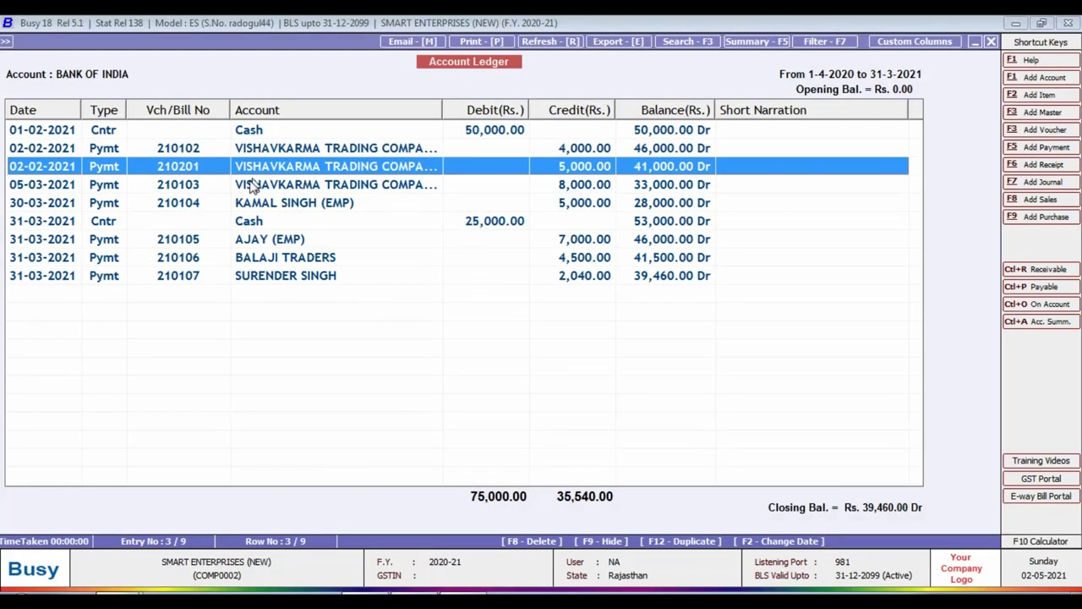
pyautogui.click(576, 148)
pyautogui.hotkey('alt', 'Tab')
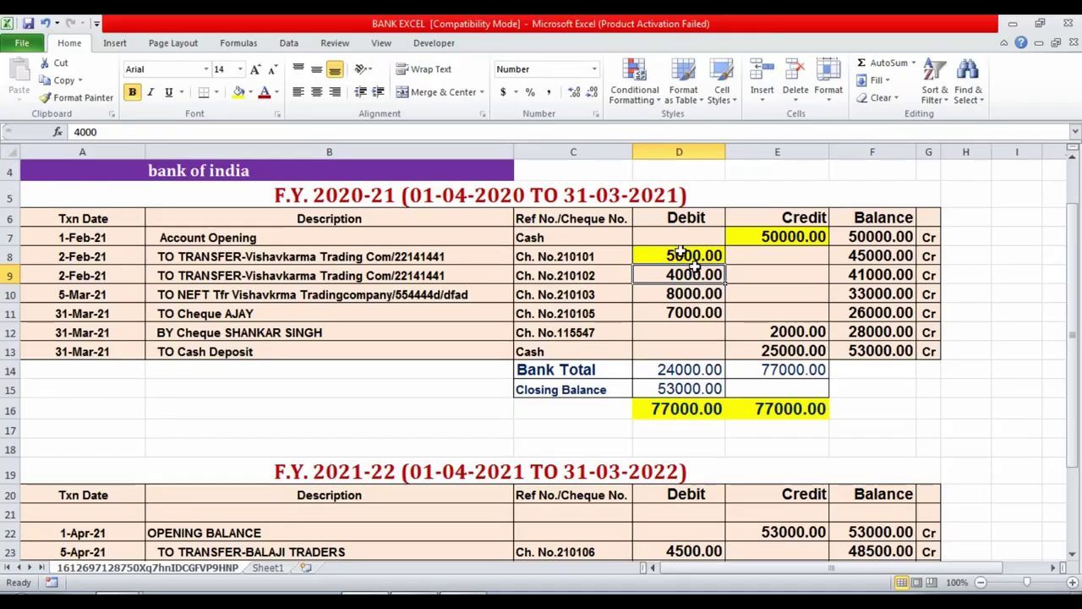
pyautogui.click(237, 95)
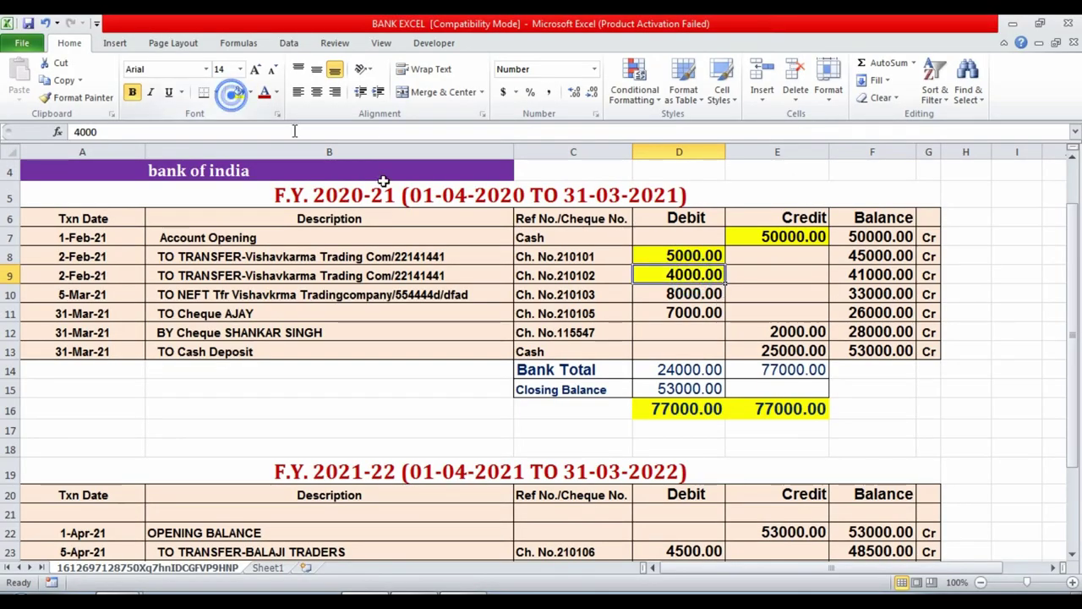
# Step: Match the 5-Mar-21 debit of 8000 with its Busy ledger payment and mark it yellow on the Excel statement
pyautogui.click(597, 298)
pyautogui.click(691, 294)
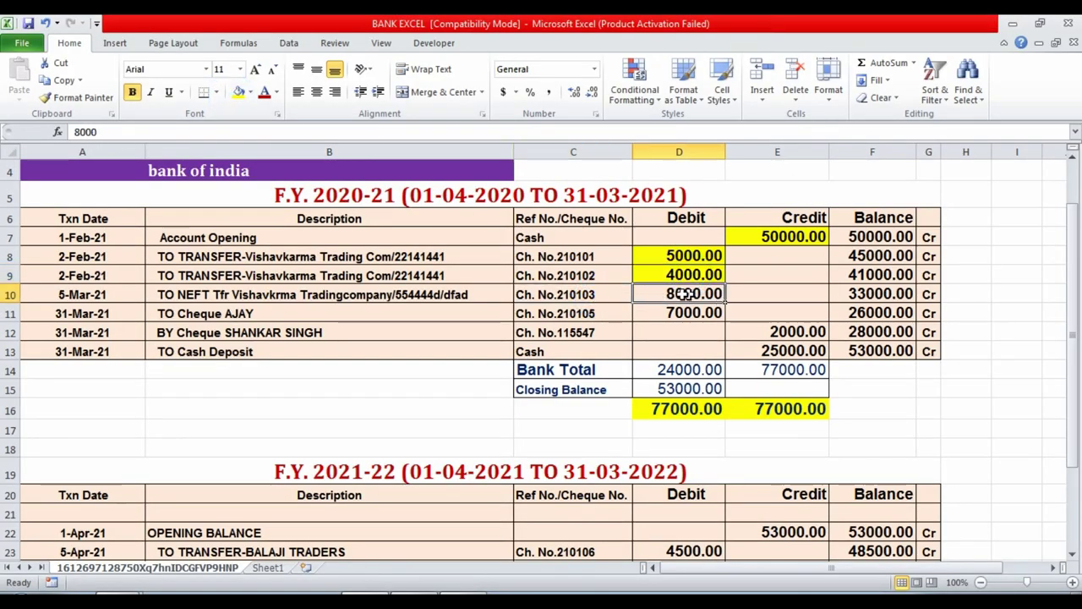
pyautogui.hotkey('alt', 'Tab')
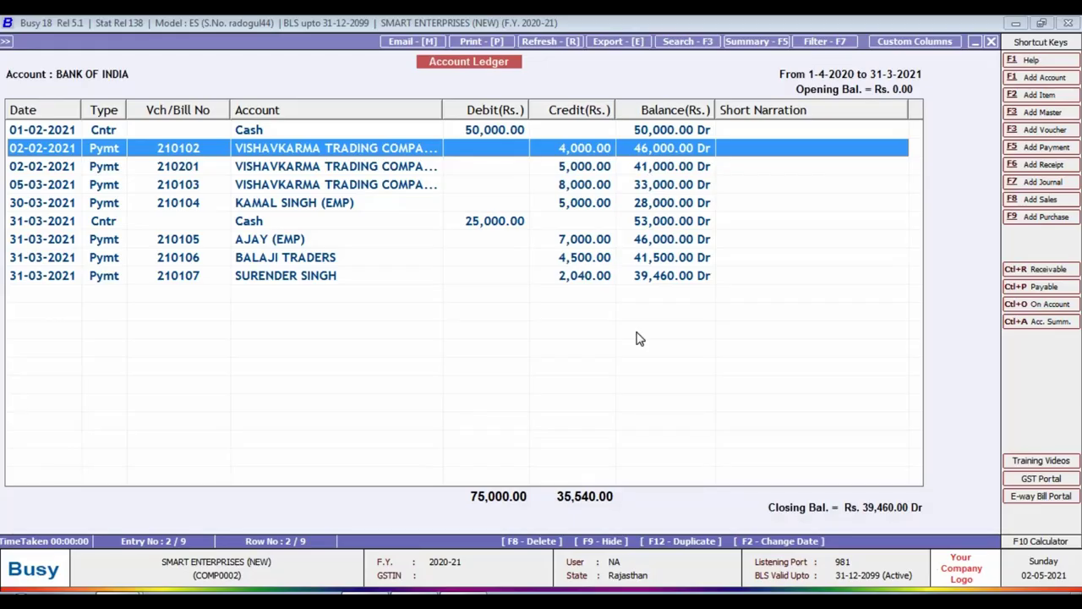
pyautogui.click(193, 186)
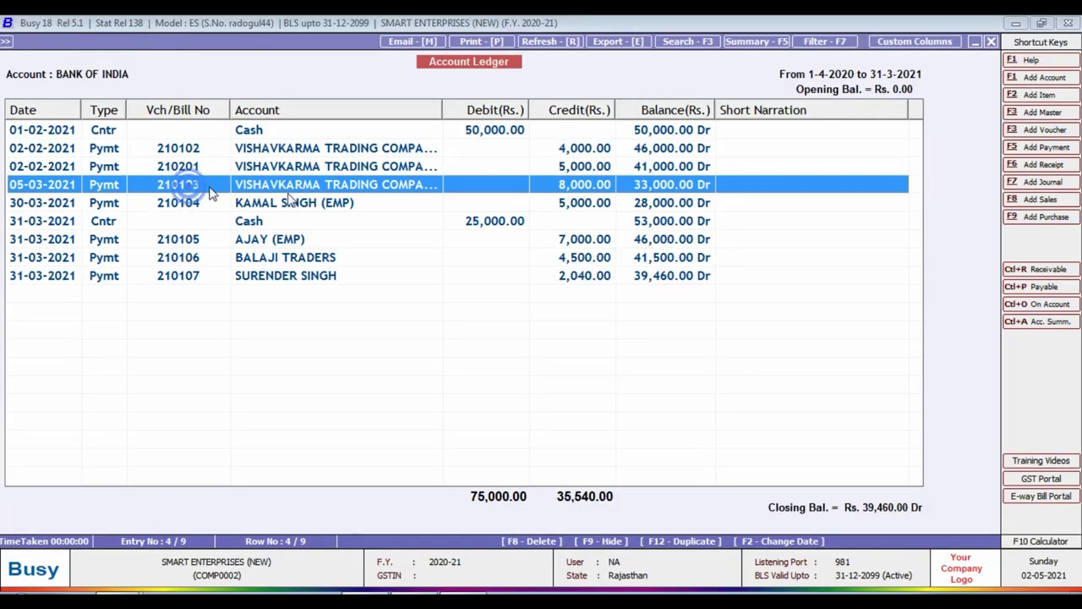
pyautogui.hotkey('alt', 'Tab')
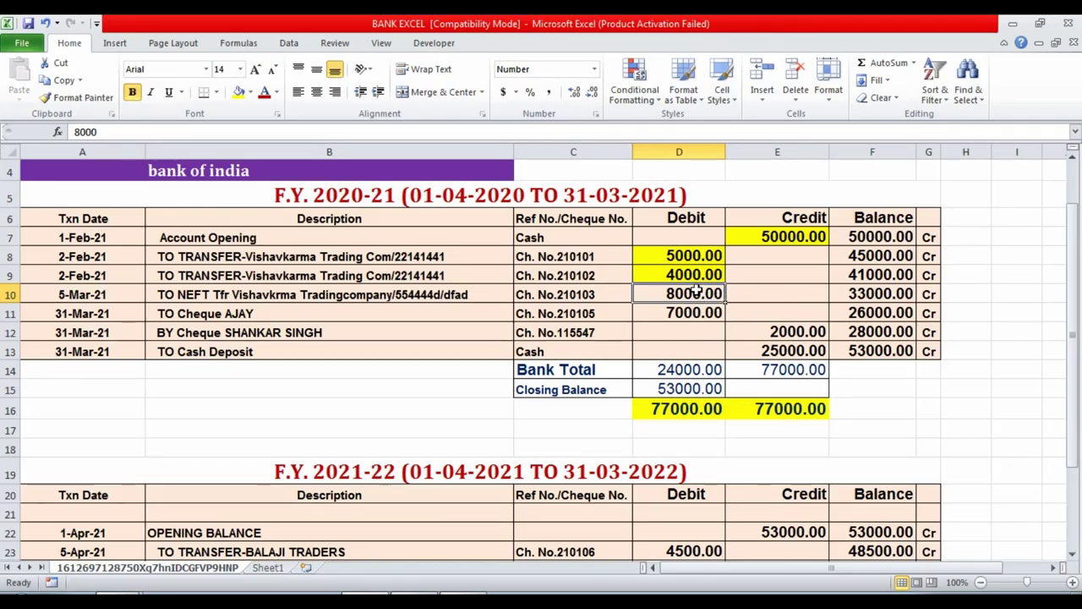
pyautogui.click(238, 93)
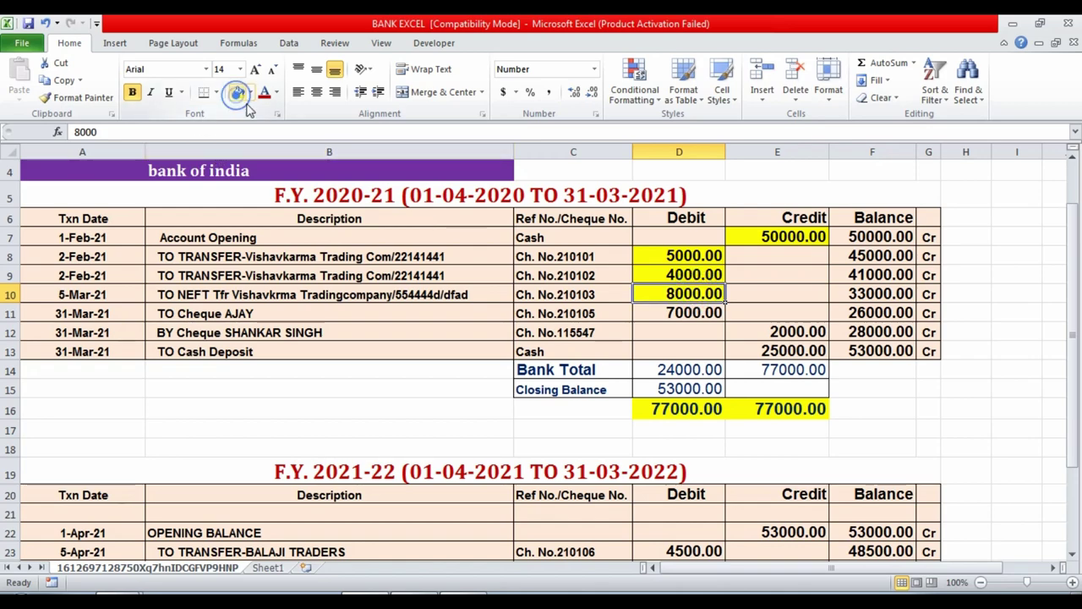
# Step: Look up the 31-Mar-21 cheque debit of 7000 in the Busy ledger and highlight it in yellow on the Excel statement
pyautogui.click(664, 315)
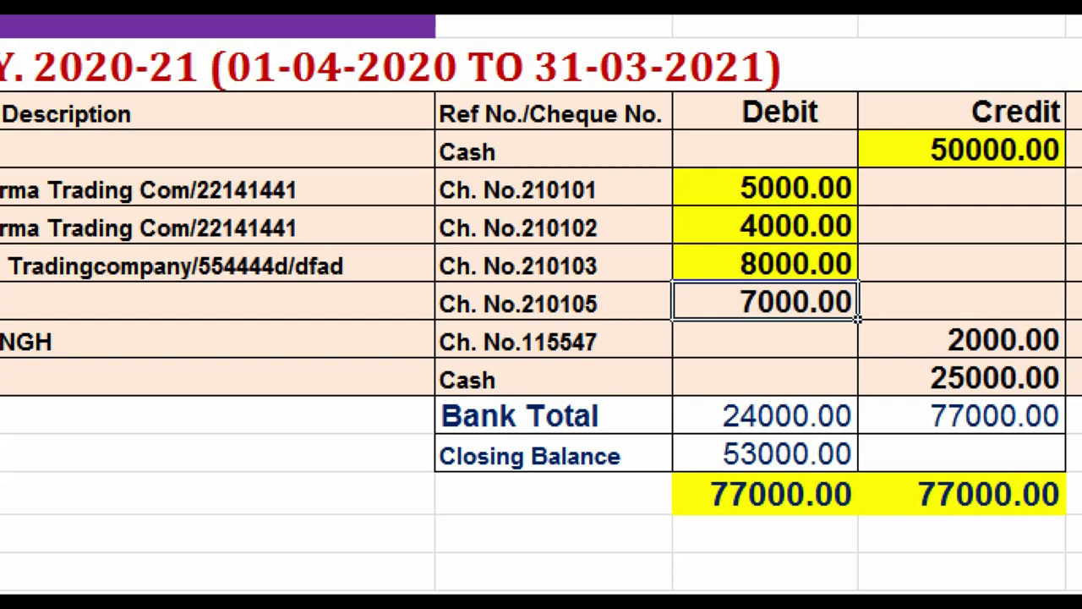
pyautogui.click(592, 323)
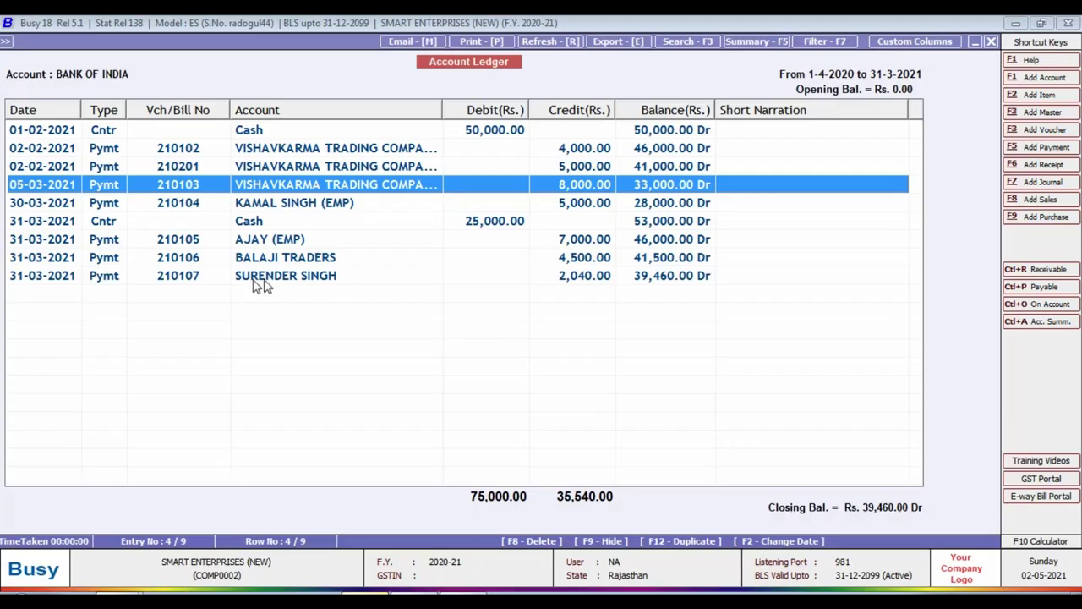
pyautogui.click(182, 205)
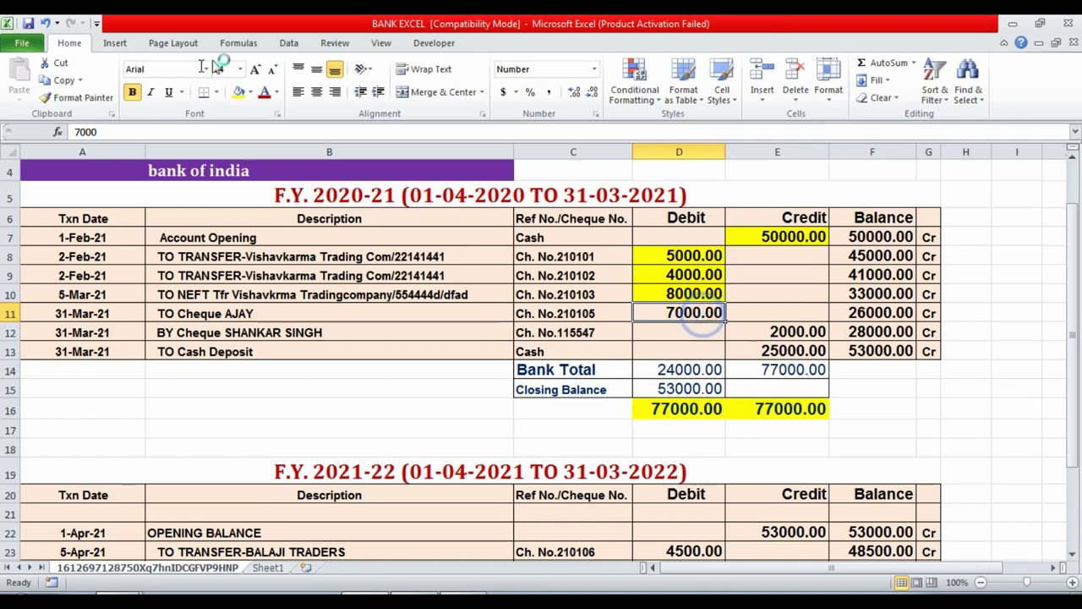
pyautogui.click(240, 94)
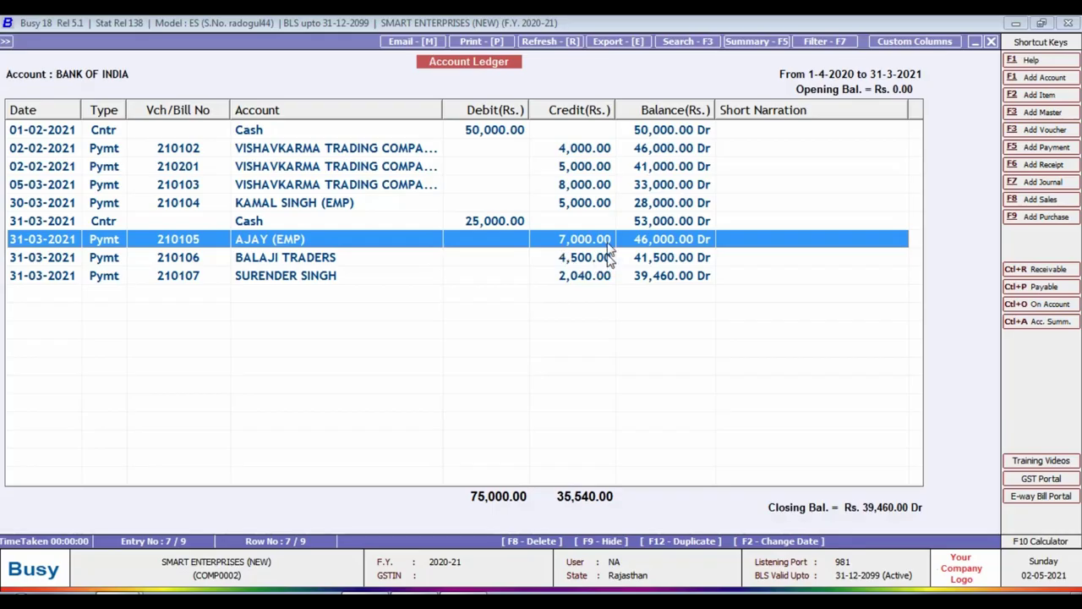
# Step: Review the Busy ledger's 30-03-2021 payment of 5,000 and the 31-03-2021 payments with voucher numbers 210105, 210106 and 210107
pyautogui.click(589, 209)
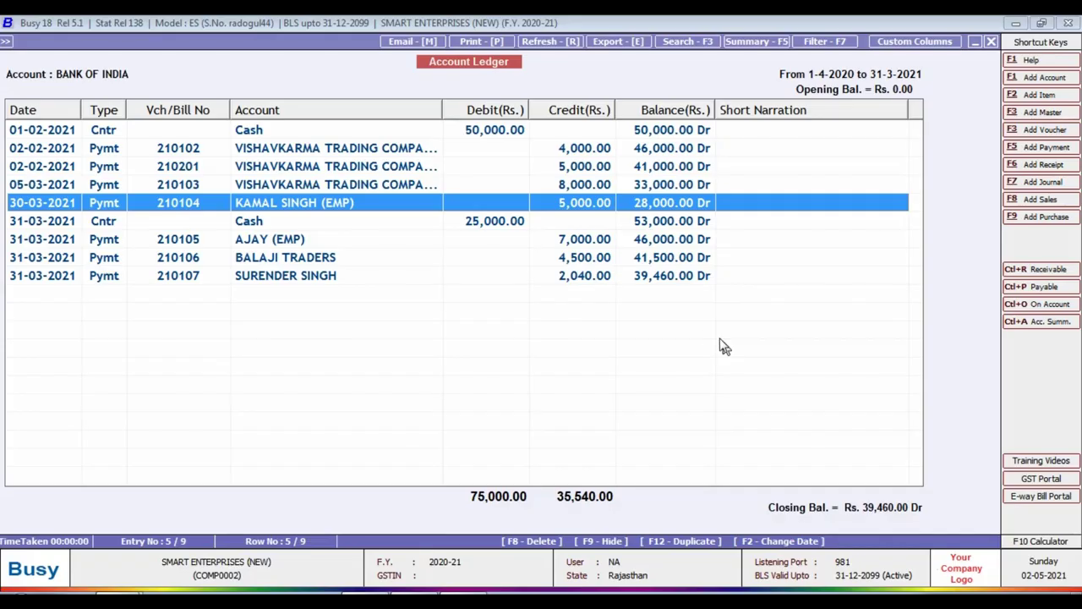
pyautogui.click(253, 239)
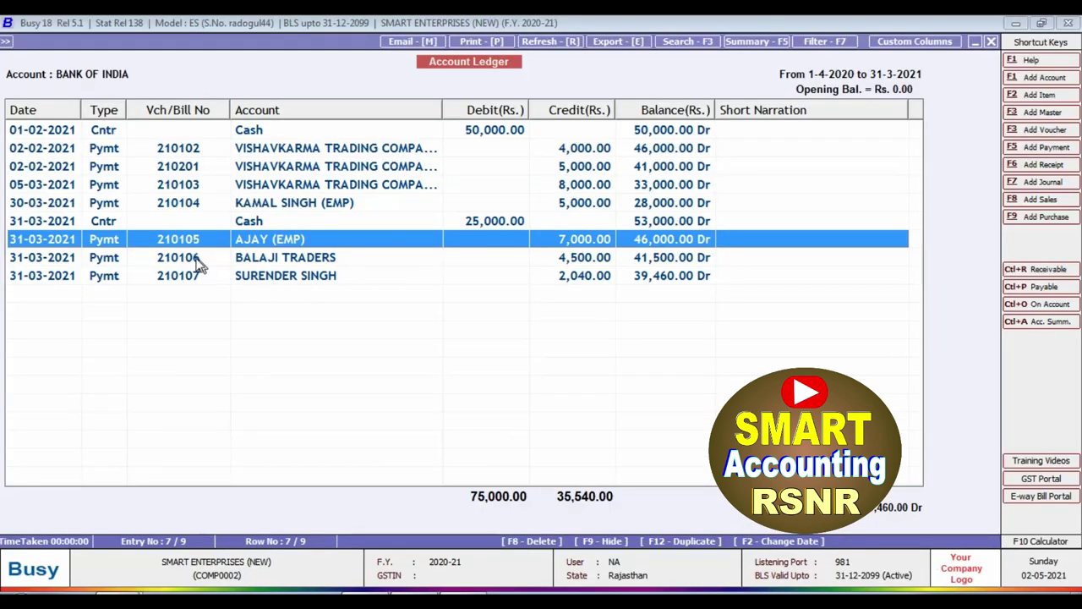
pyautogui.click(197, 260)
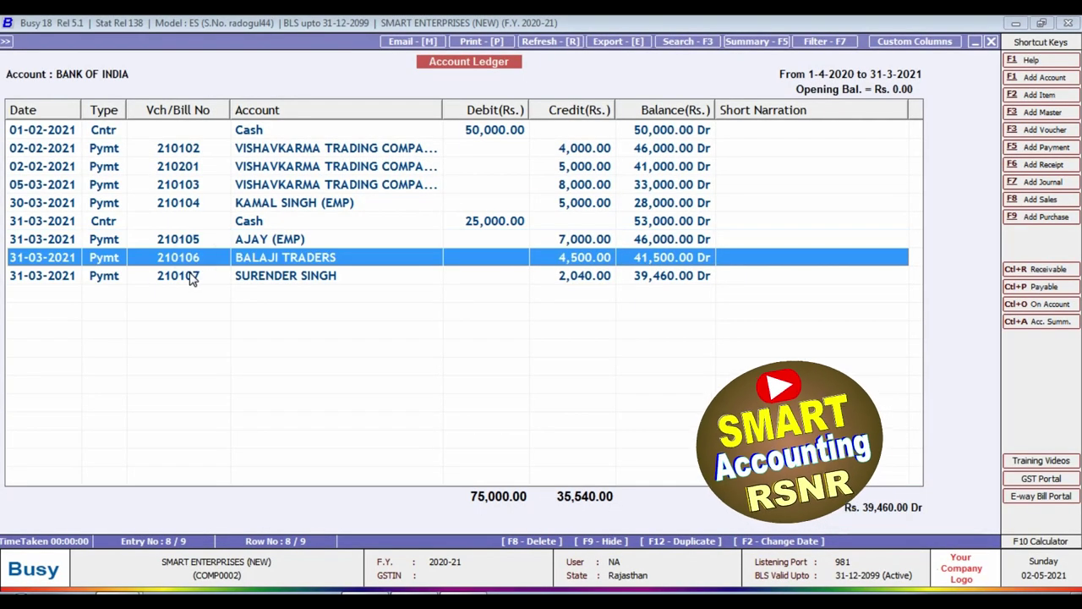
pyautogui.click(193, 275)
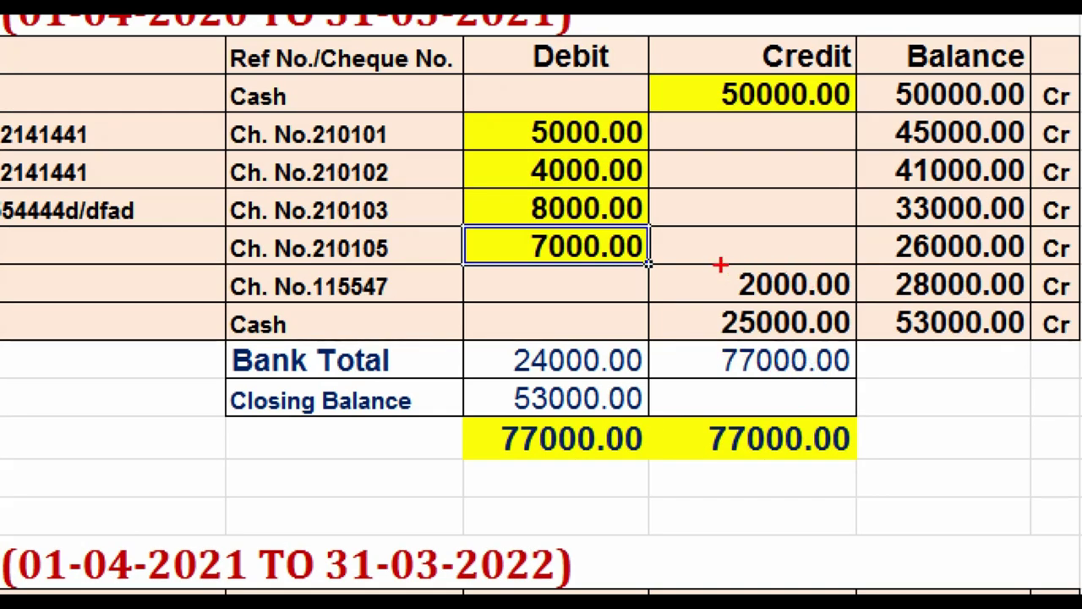
# Step: Compare the 31-Mar-21 cheque credit of 2000 on the Excel statement with the Busy ledger and inspect its date, description and amount
pyautogui.moveTo(693, 263); pyautogui.dragTo(859, 307)
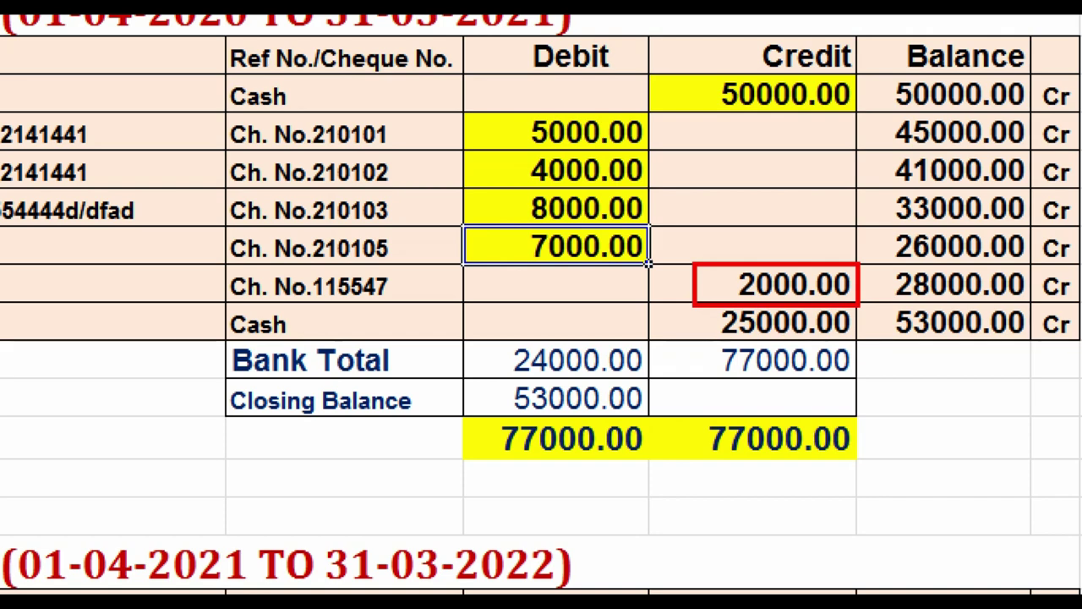
pyautogui.hotkey('alt', 'Tab')
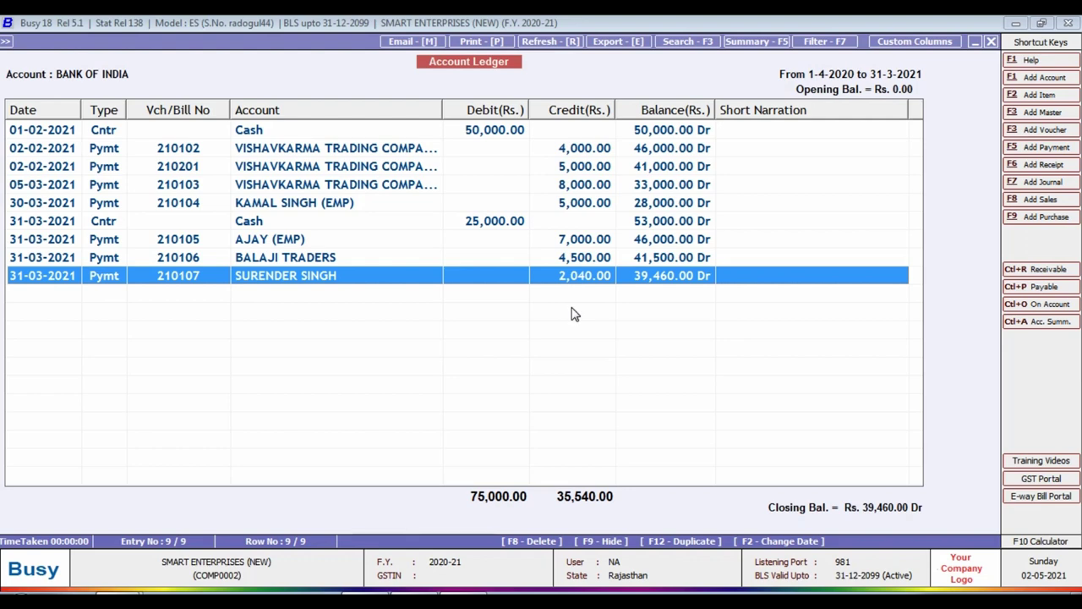
pyautogui.hotkey('alt', 'Tab')
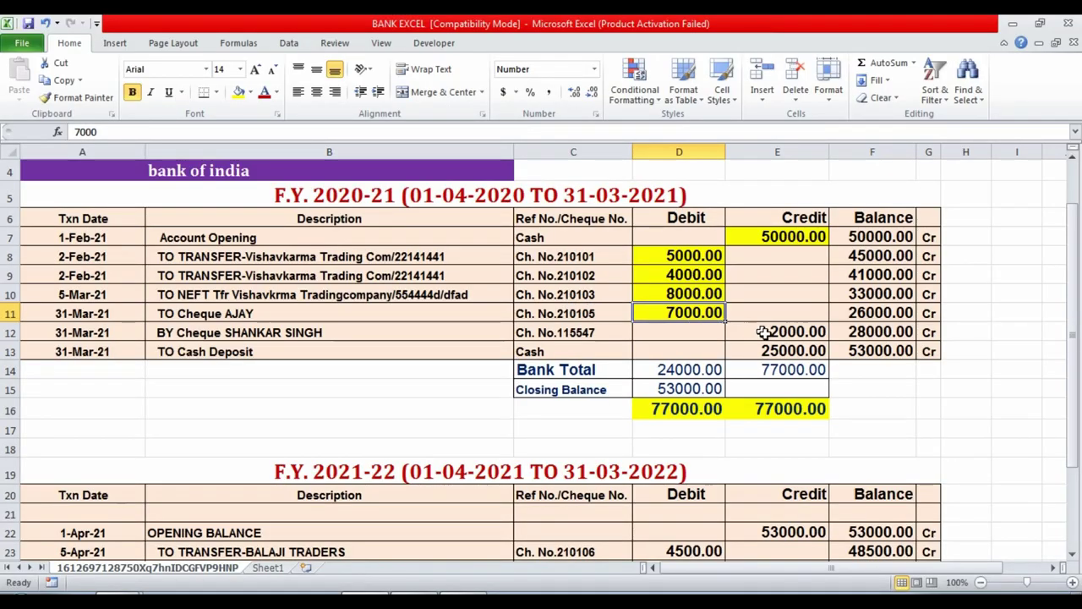
pyautogui.click(766, 333)
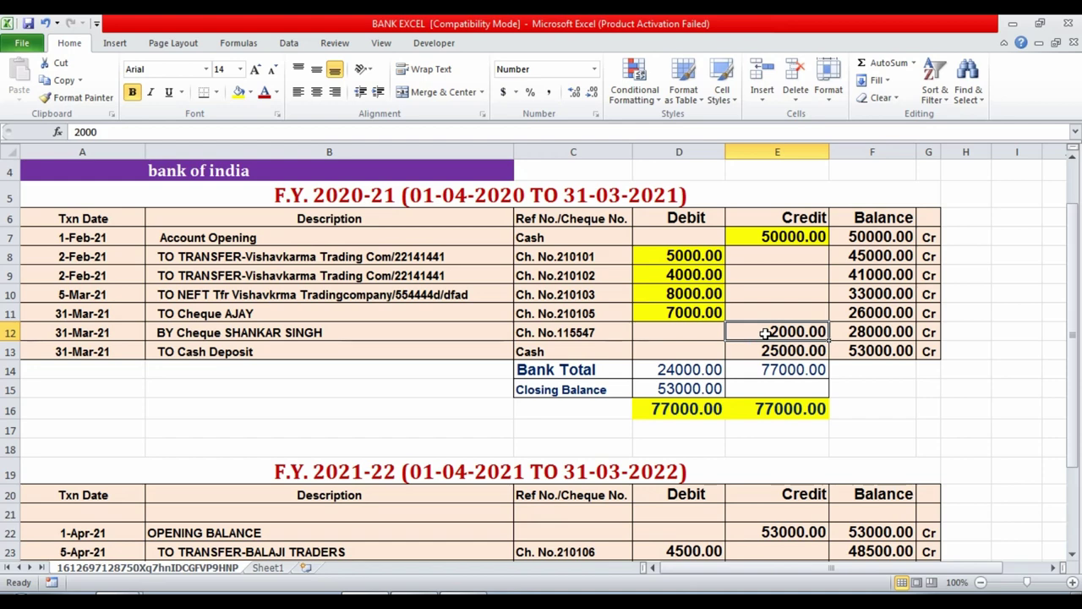
pyautogui.press('Left')
pyautogui.press('Left')
pyautogui.press('Left')
pyautogui.press('Left')
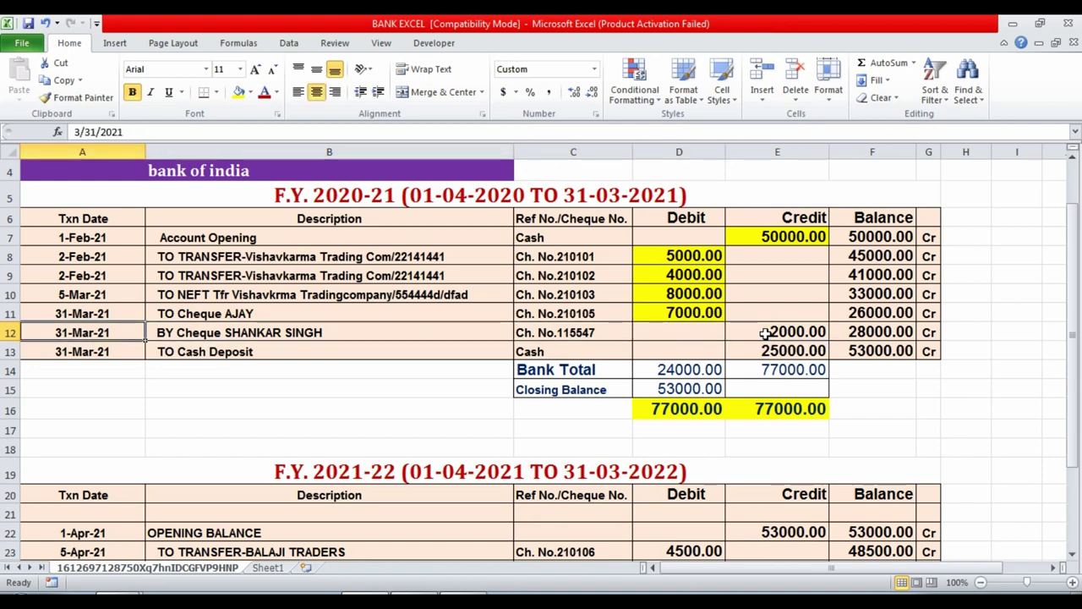
pyautogui.press('Right')
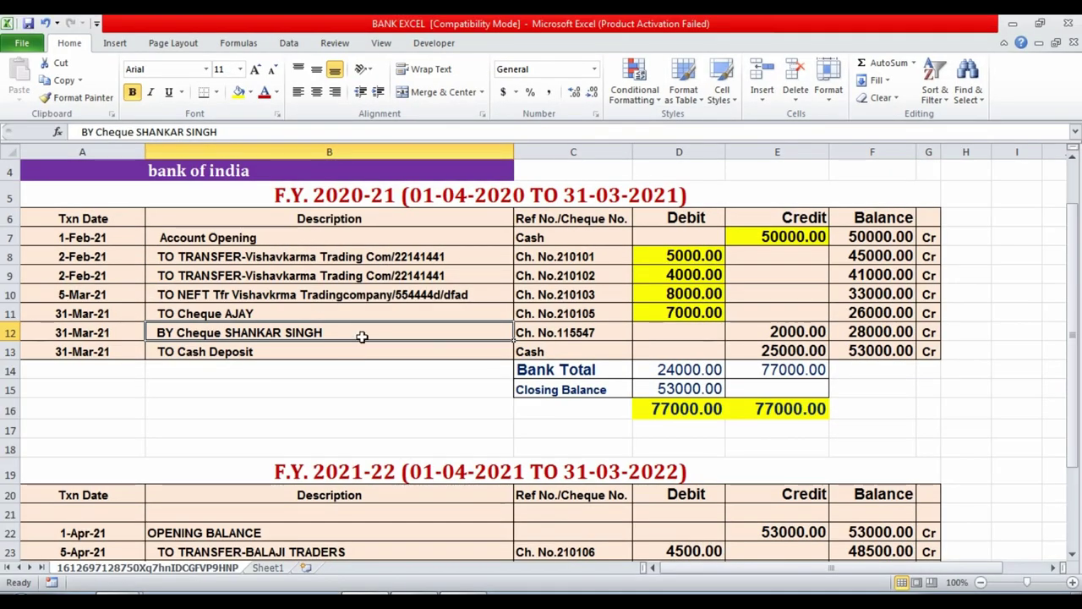
pyautogui.click(761, 335)
# Step: Switch to Busy, leave the account ledger and start adding a new receipt voucher
pyautogui.hotkey('alt', 'Tab')
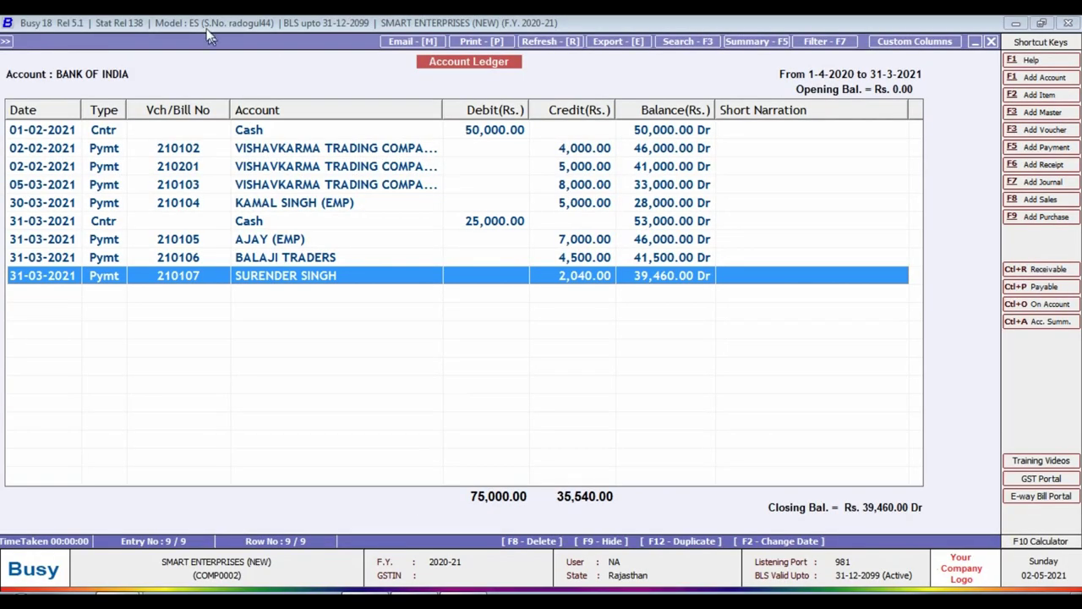
pyautogui.press('Escape')
pyautogui.press('Escape')
pyautogui.press('Escape')
pyautogui.press('Escape')
pyautogui.press('Escape')
pyautogui.press('Escape')
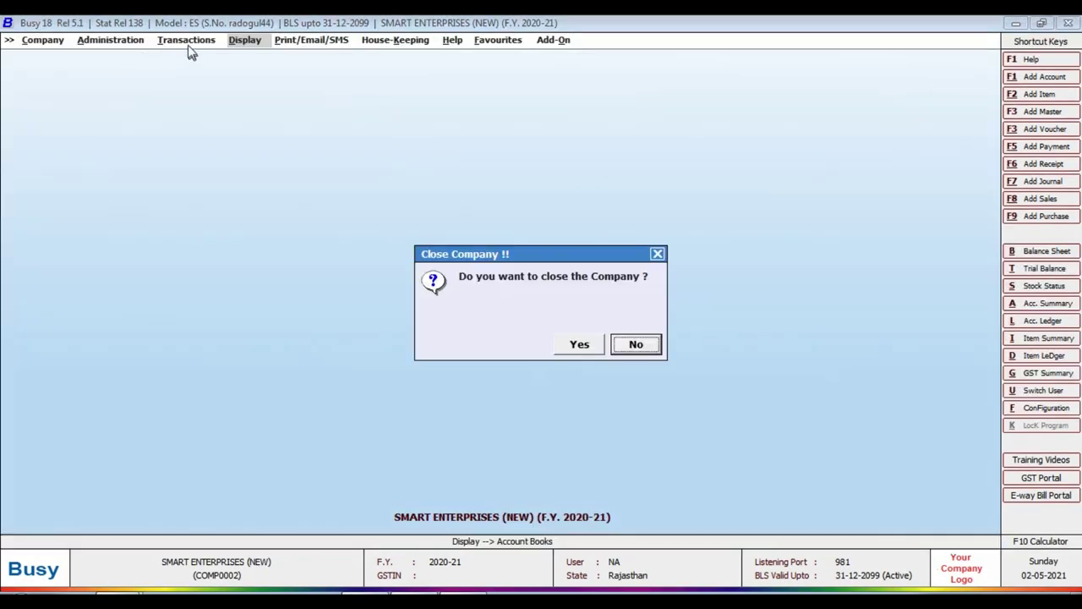
pyautogui.click(186, 44)
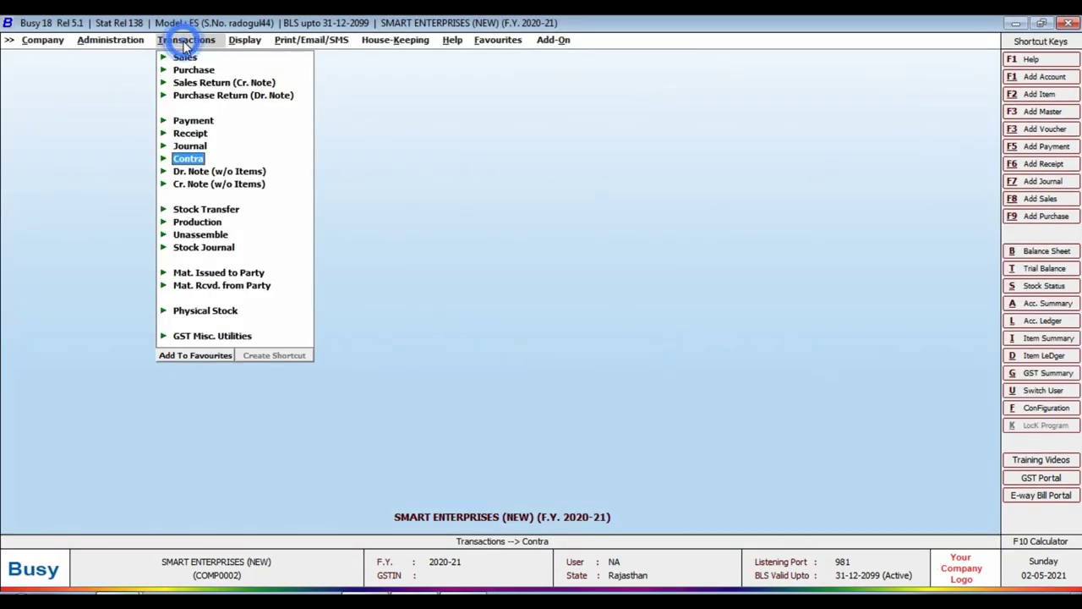
pyautogui.click(201, 135)
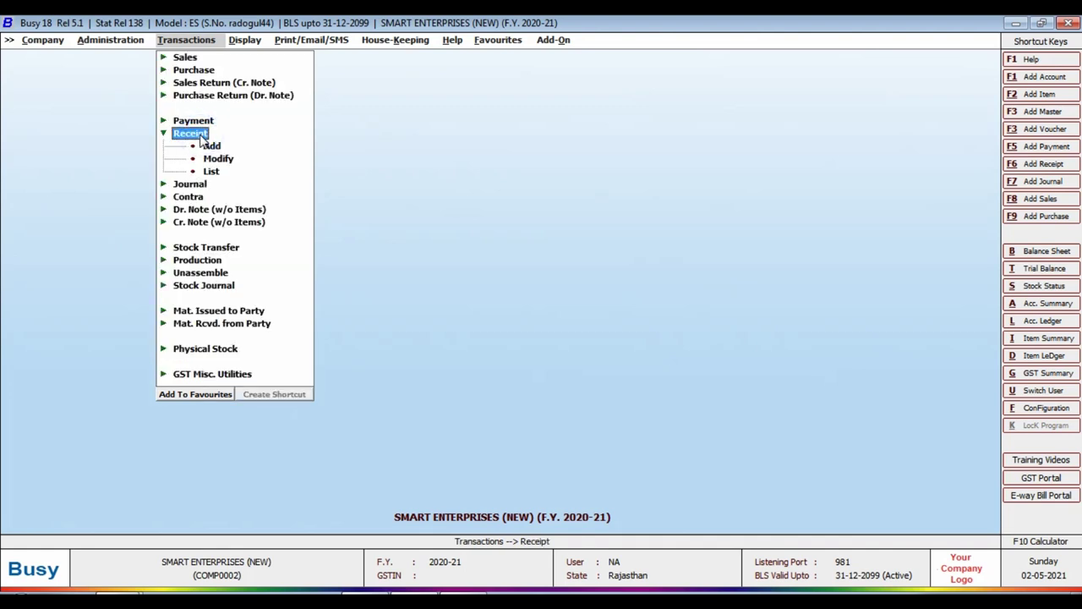
pyautogui.click(203, 145)
# Step: Date the receipt voucher 31-03-2021 and enter the statement's cheque number 115547 as its voucher number, with GST nature Not Applicable
pyautogui.press('Return')
pyautogui.write('31')
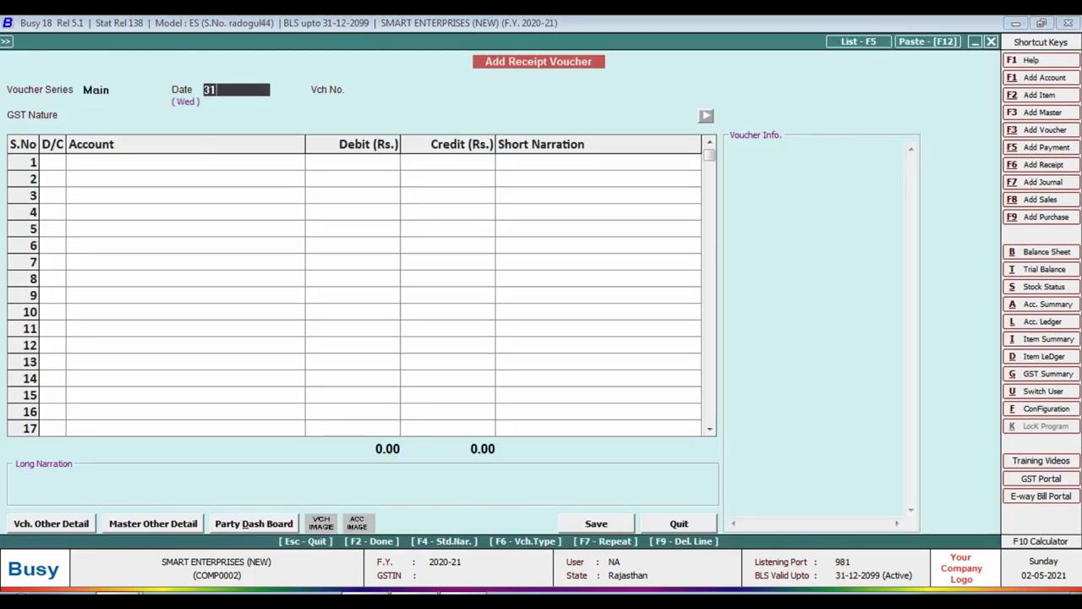
pyautogui.write('.3.2021')
pyautogui.press('Return')
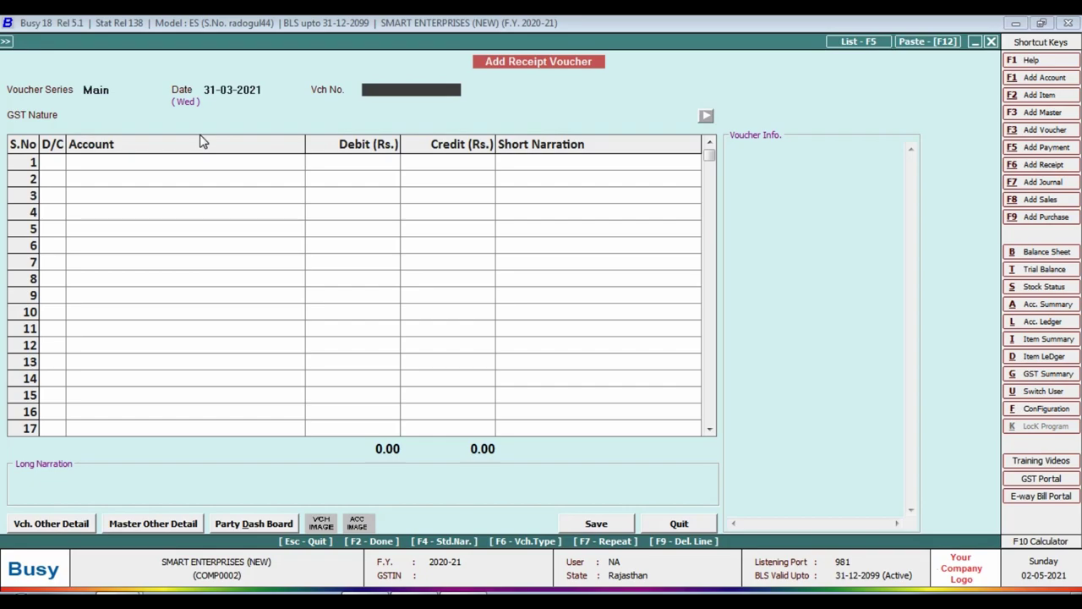
pyautogui.hotkey('alt', 'Tab')
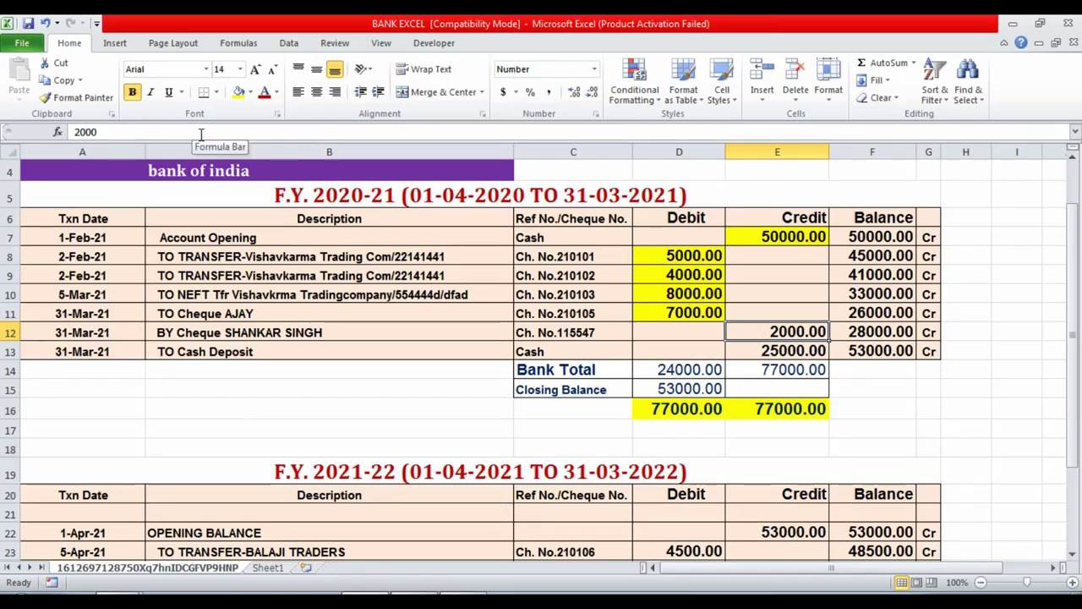
pyautogui.press('Left')
pyautogui.press('Left')
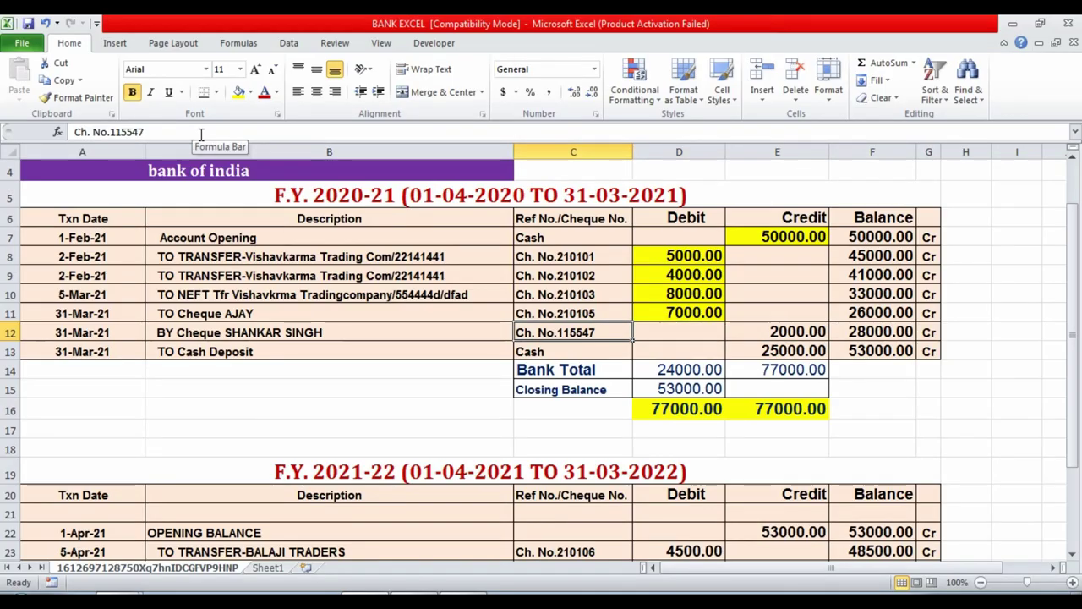
pyautogui.hotkey('alt', 'Tab')
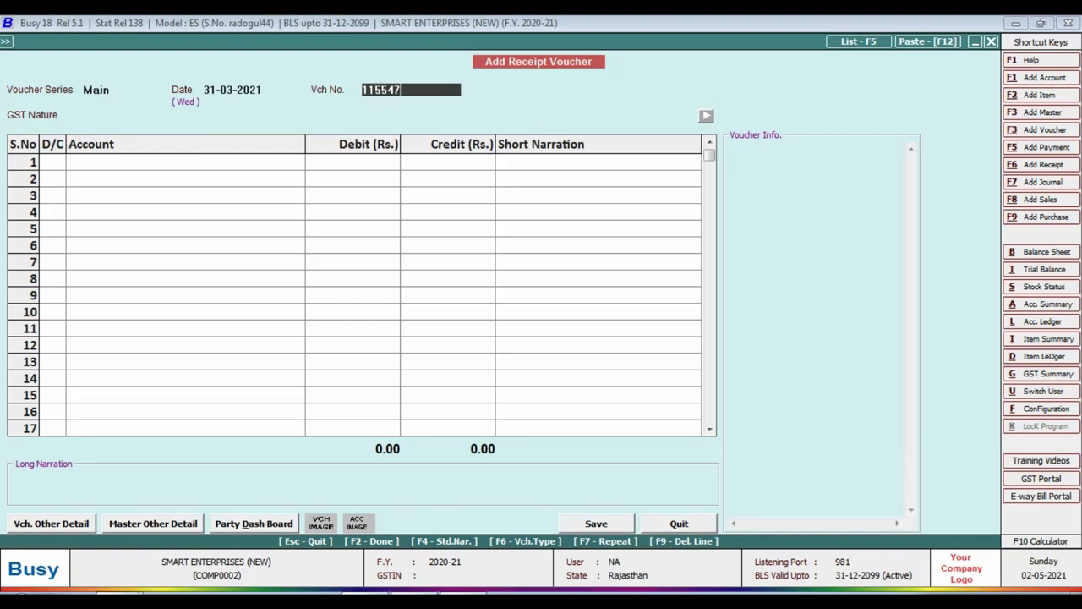
pyautogui.press('Return')
pyautogui.press('Return')
pyautogui.press('Return')
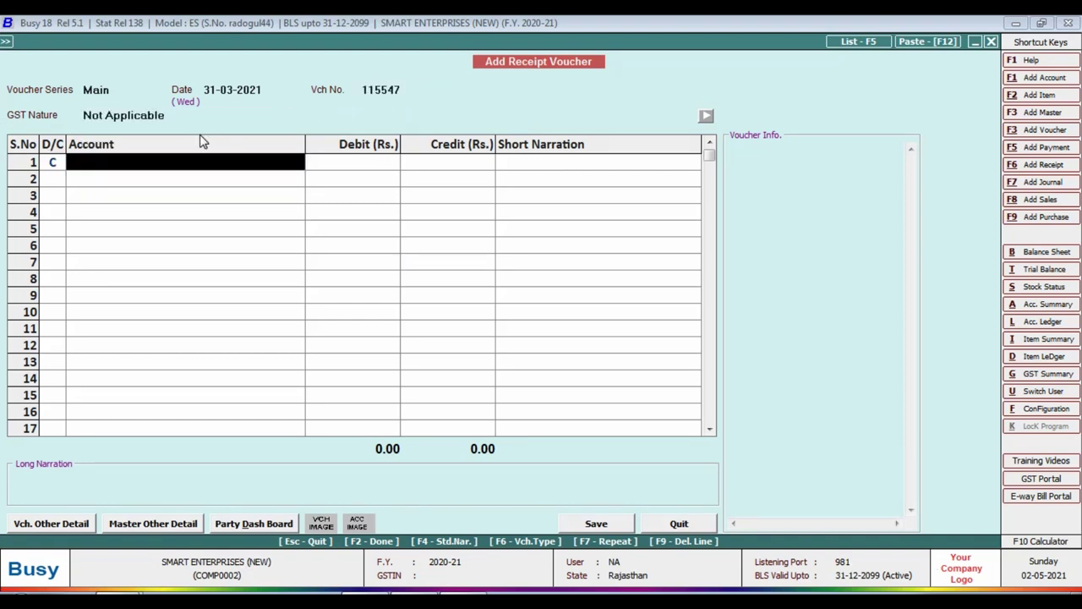
# Step: Credit the cheque payer's account with 2000 on the first voucher line and accept the full amount as new reference 115547
pyautogui.write('sHA')
pyautogui.press('Return')
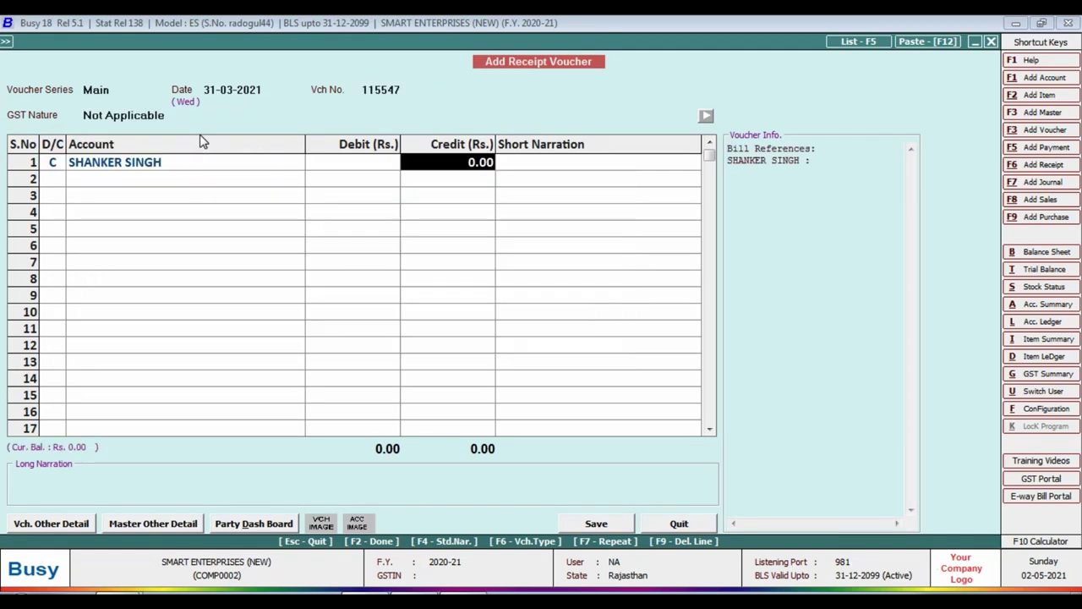
pyautogui.write('2000')
pyautogui.press('Return')
pyautogui.press('Return')
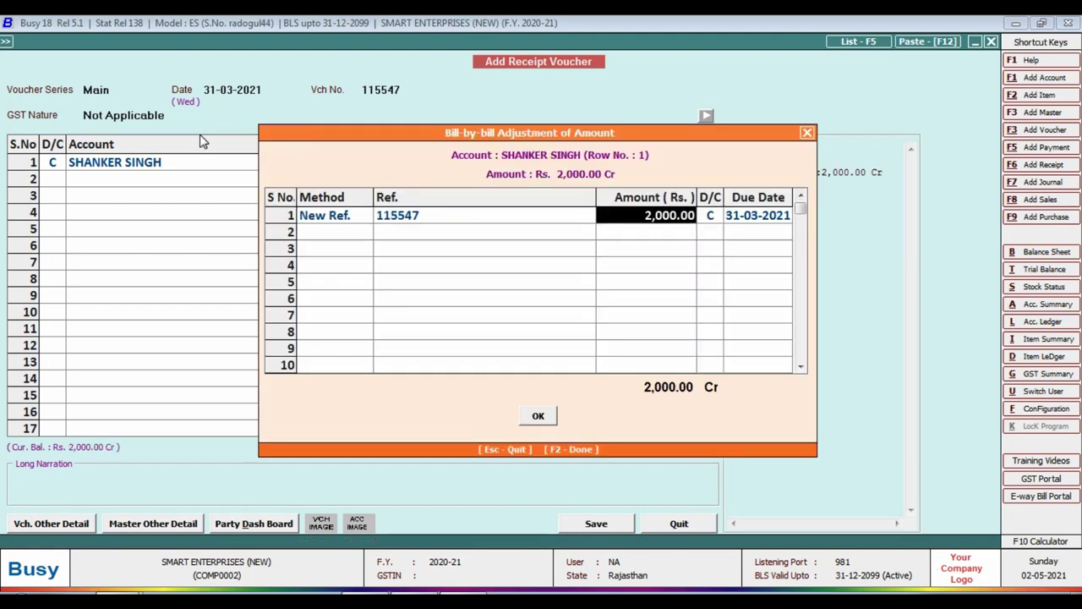
pyautogui.press('Return')
pyautogui.press('Return')
pyautogui.press('Return')
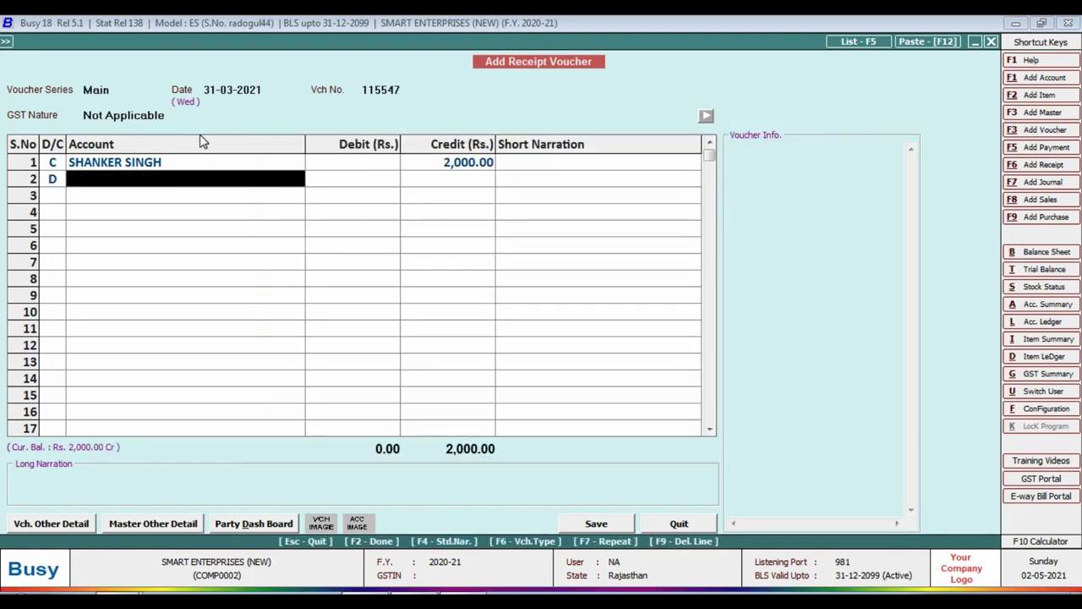
# Step: Debit BANK OF INDIA with 2,000 on the second line, save the receipt voucher without a narration and leave voucher entry
pyautogui.write('bAN')
pyautogui.press('Return')
pyautogui.press('Return')
pyautogui.press('Return')
pyautogui.press('Return')
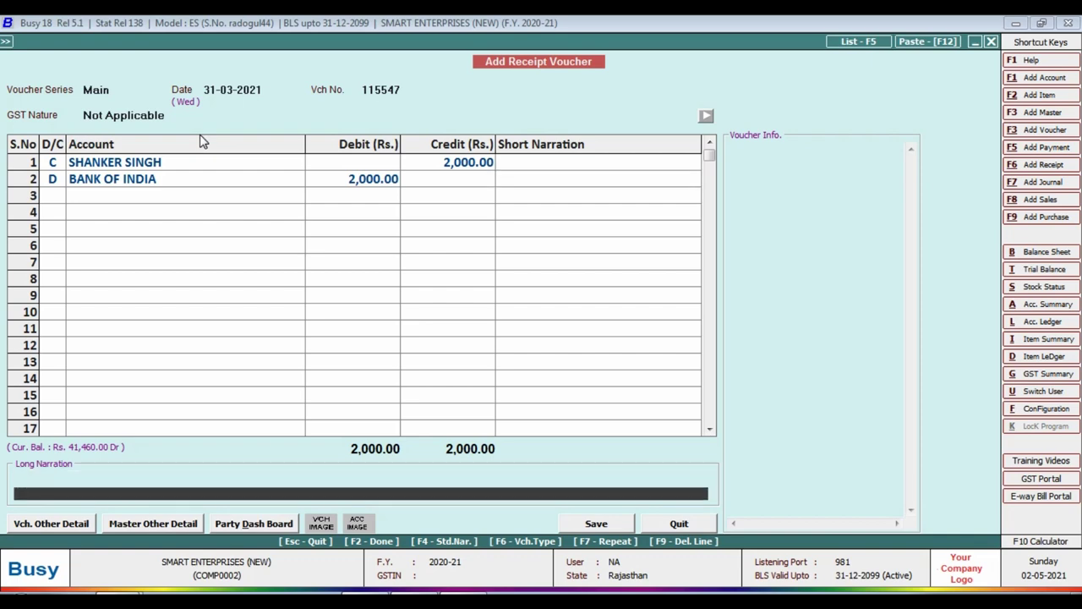
pyautogui.press('Return')
pyautogui.press('Escape')
pyautogui.press('Escape')
pyautogui.press('Escape')
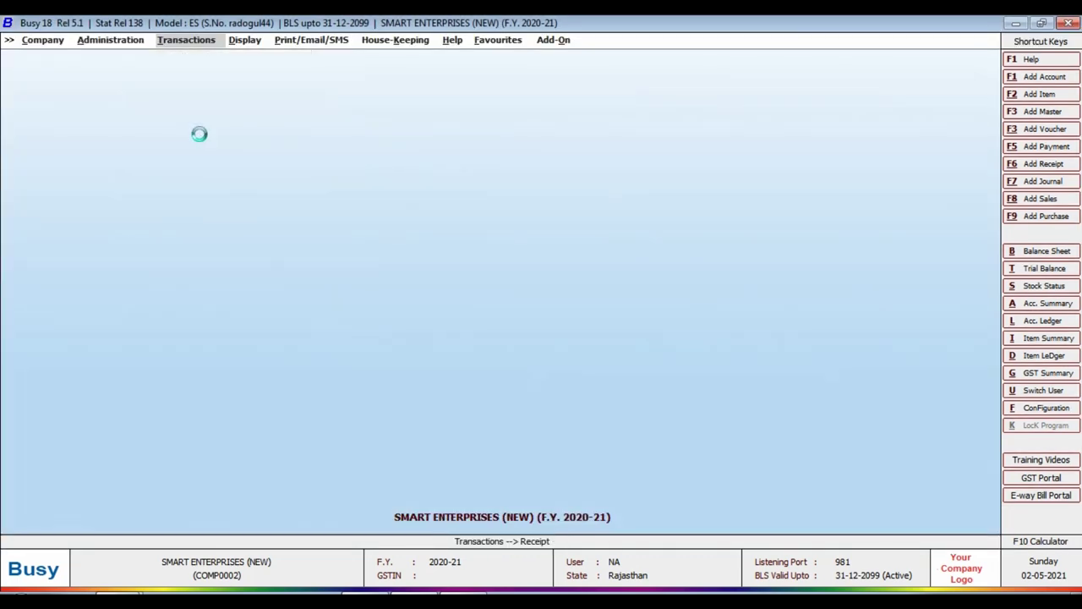
# Step: Reopen the BANK OF INDIA ledger in Busy and compare its debit total with the credit total on the Excel statement
pyautogui.press('l')
pyautogui.press('F2')
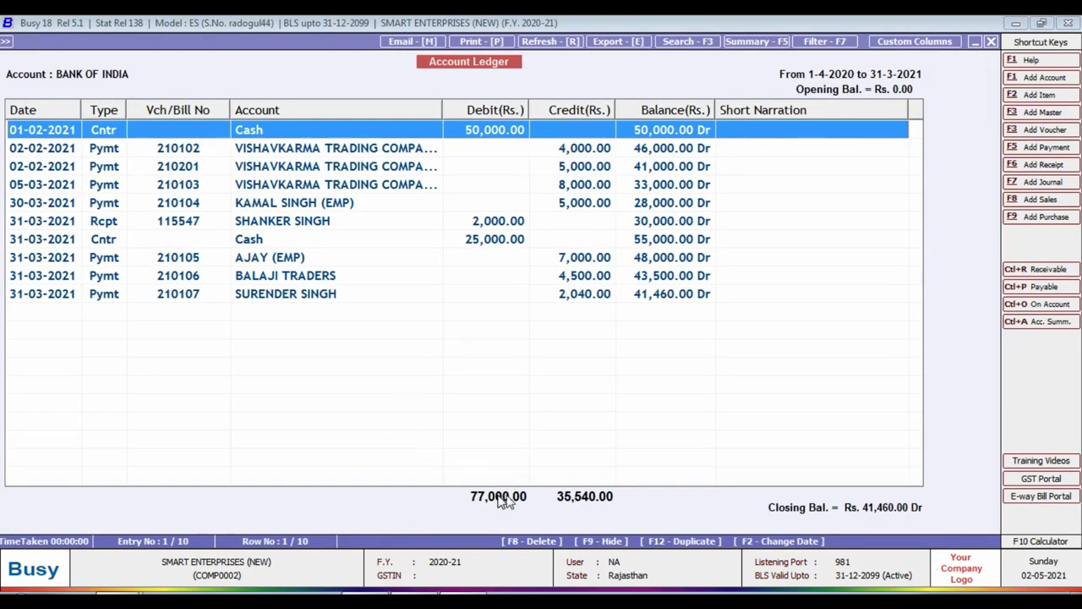
pyautogui.hotkey('alt', 'Tab')
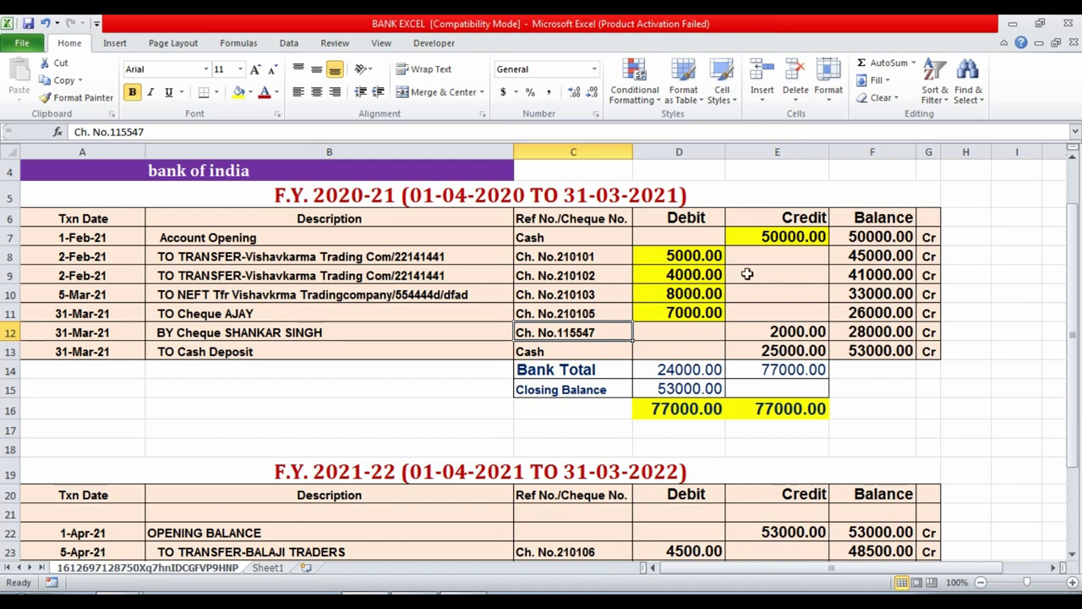
pyautogui.click(788, 371)
pyautogui.click(799, 409)
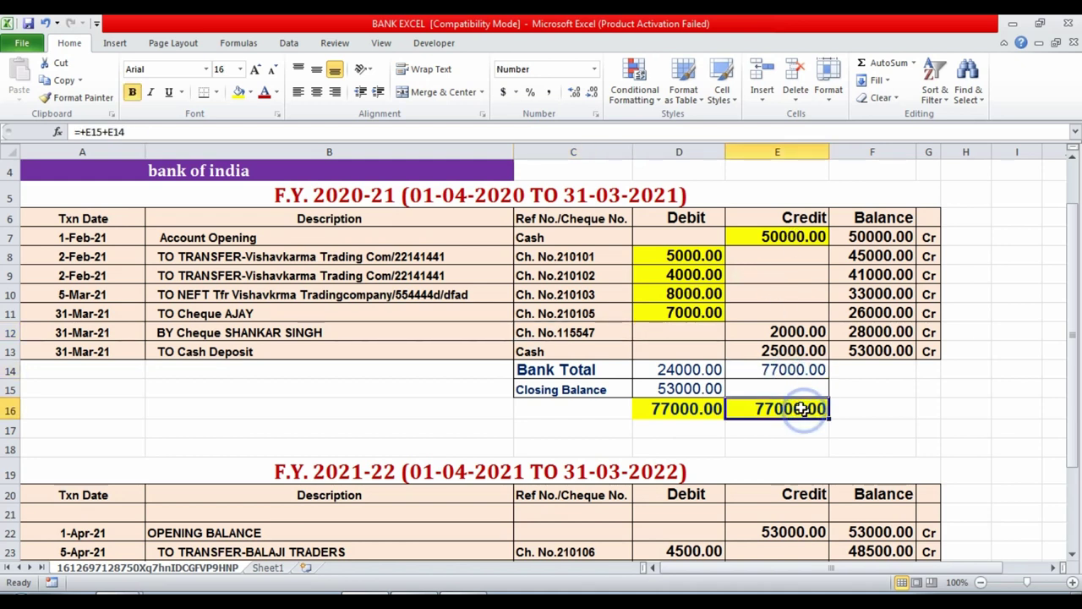
pyautogui.hotkey('alt', 'Tab')
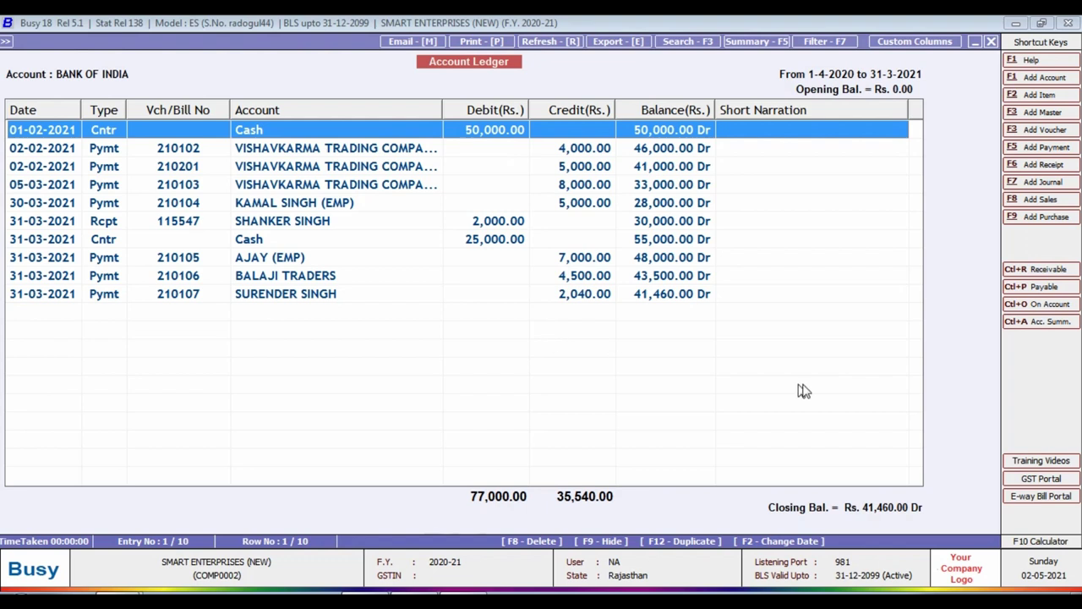
pyautogui.hotkey('alt', 'Tab')
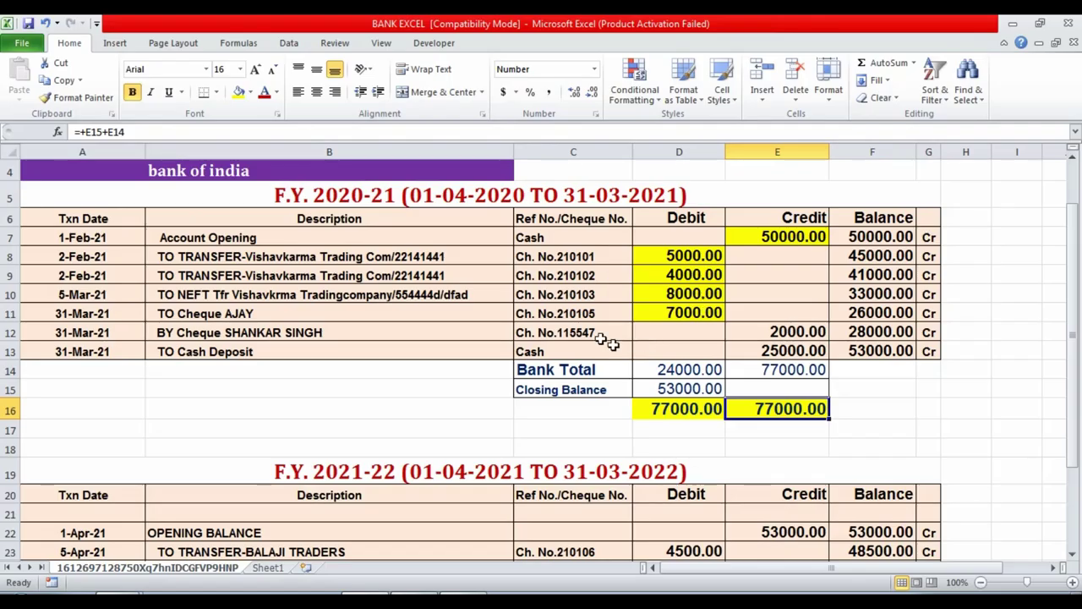
# Step: Check the Busy ledger payment numbered 210104 against the F.Y. 2020-21 cheque entries on the Excel statement
pyautogui.hotkey('alt', 'Tab')
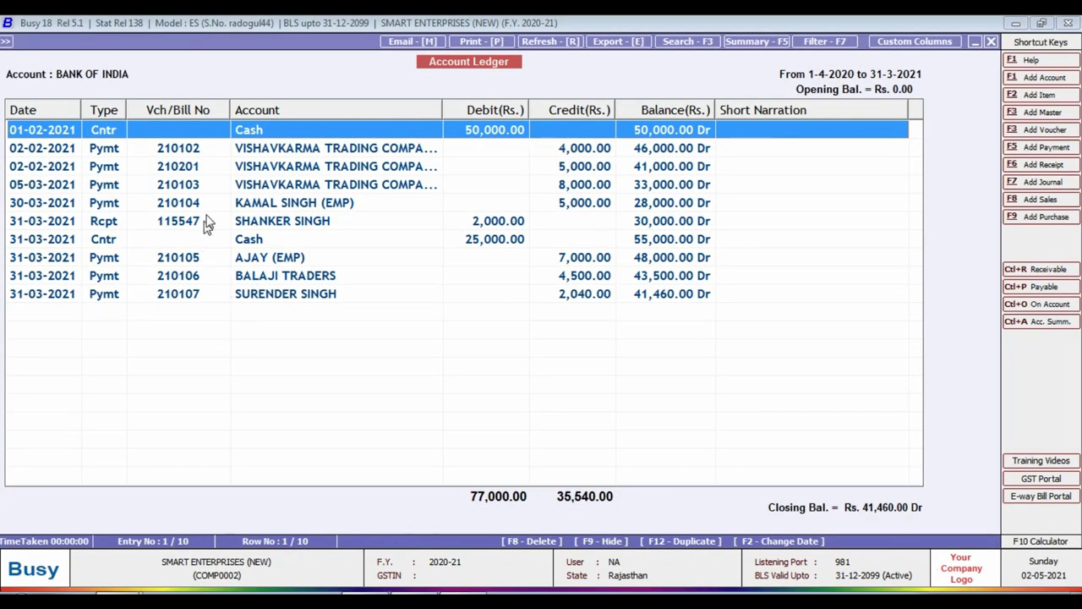
pyautogui.click(185, 205)
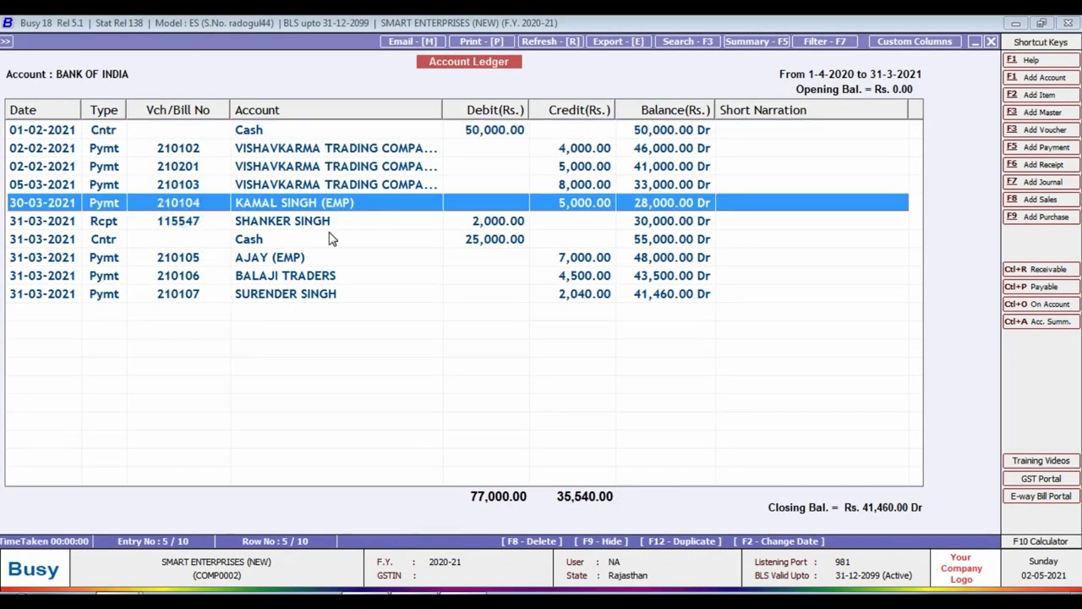
pyautogui.hotkey('alt', 'Tab')
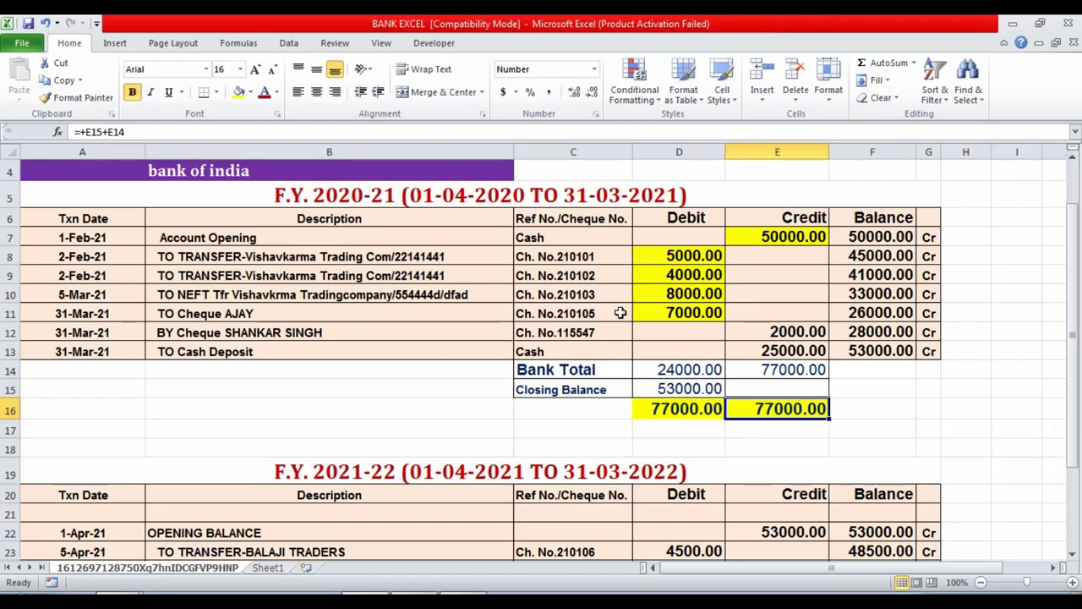
pyautogui.hotkey('alt', 'Tab')
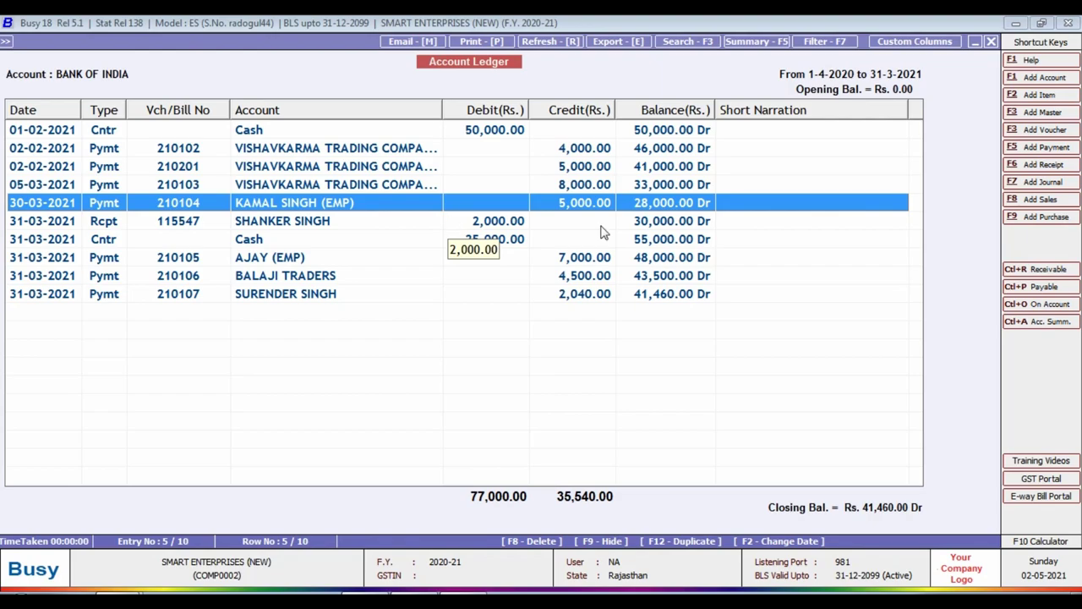
pyautogui.hotkey('alt', 'Tab')
pyautogui.click(451, 390)
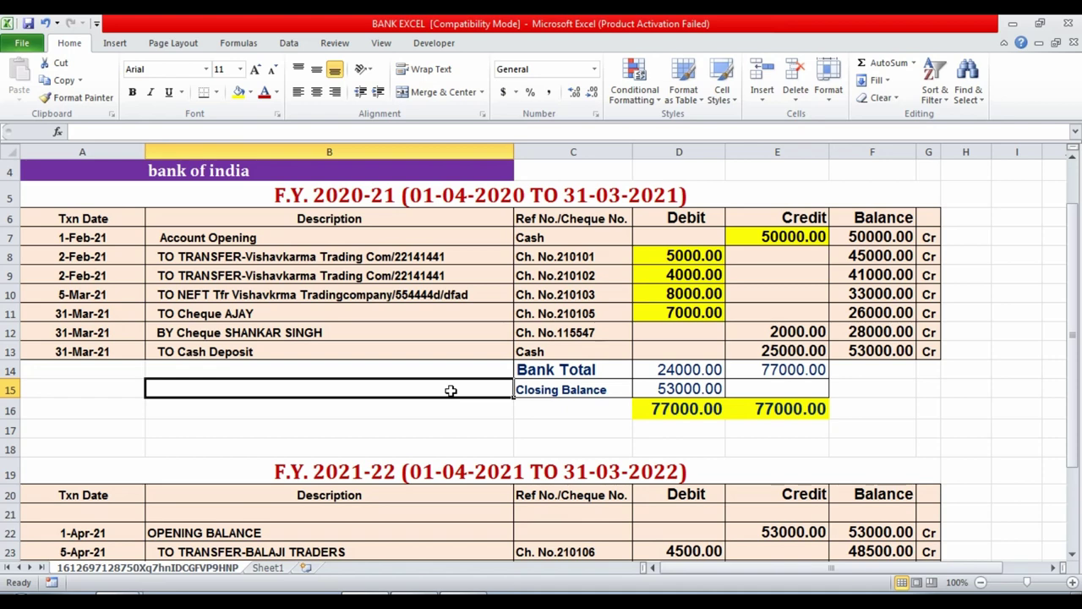
# Step: Check the date and debit amount of cheque 210104 in the F.Y. 2021-22 section of the Excel statement
pyautogui.scroll(-1, 603, 385)
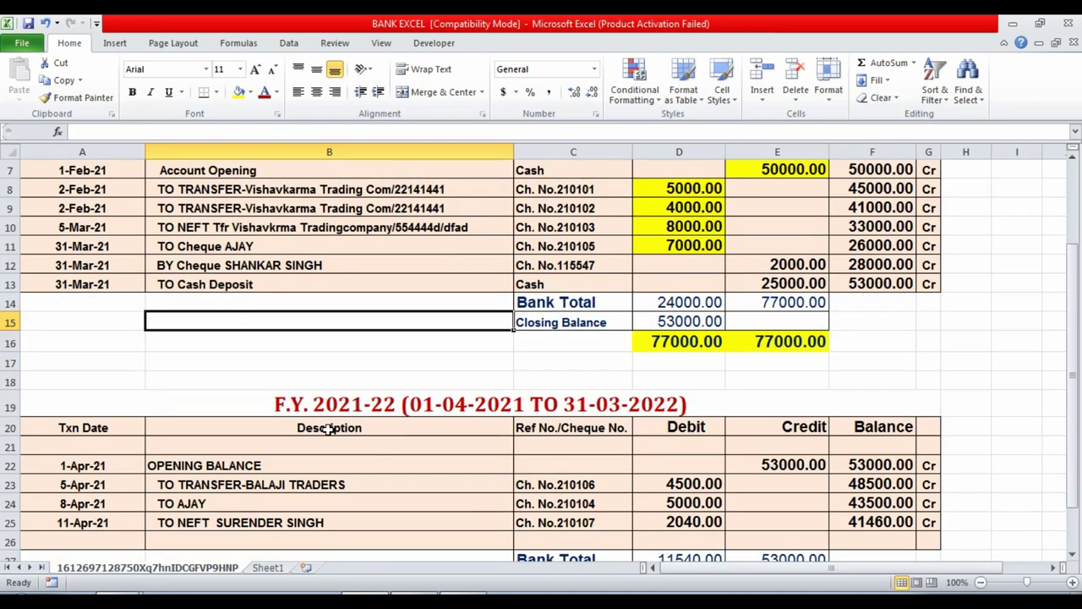
pyautogui.click(334, 471)
pyautogui.scroll(-2, 353, 462)
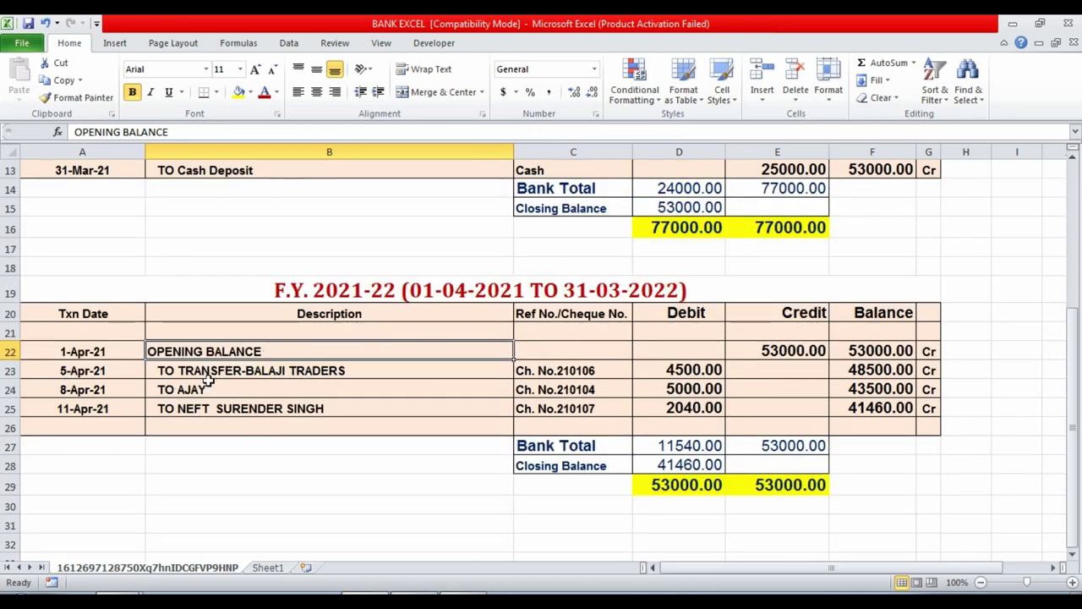
pyautogui.click(590, 391)
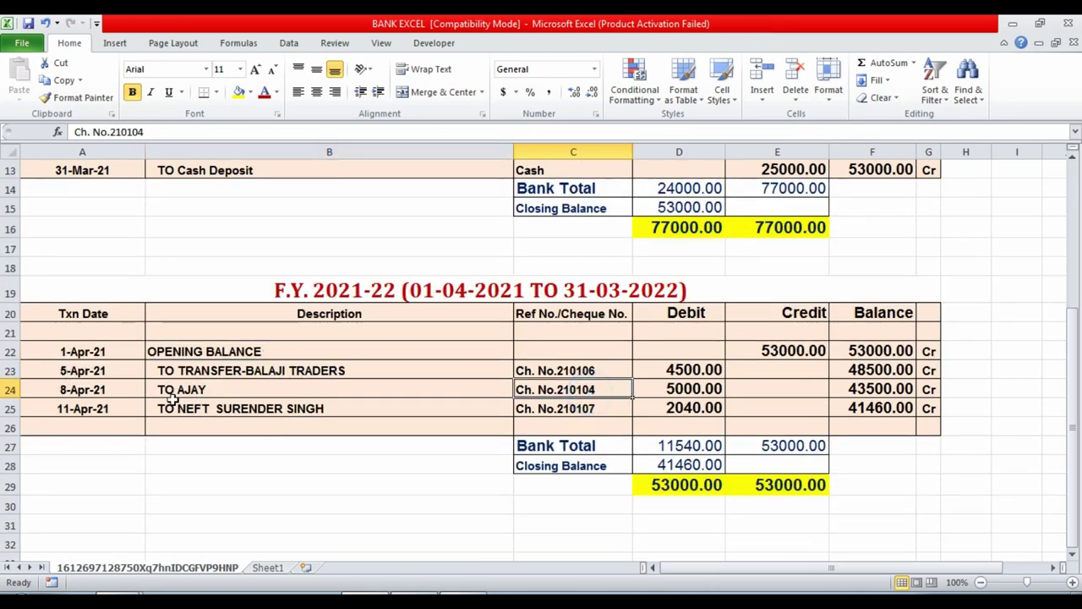
pyautogui.click(98, 390)
pyautogui.click(682, 395)
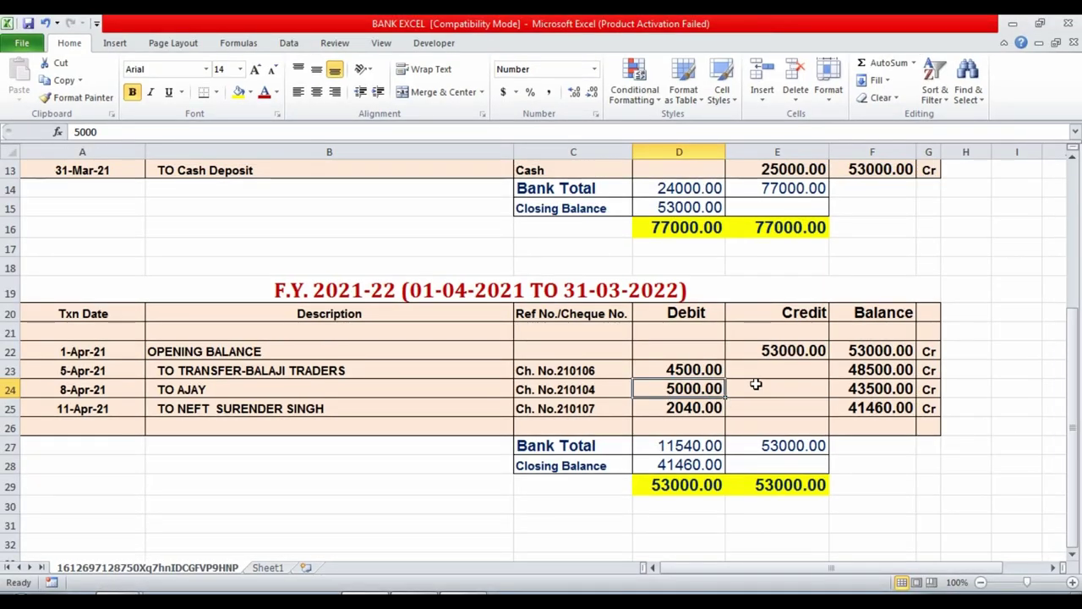
# Step: Switch back to Busy and close the BANK OF INDIA account ledger down to the main screen
pyautogui.hotkey('alt', 'Tab')
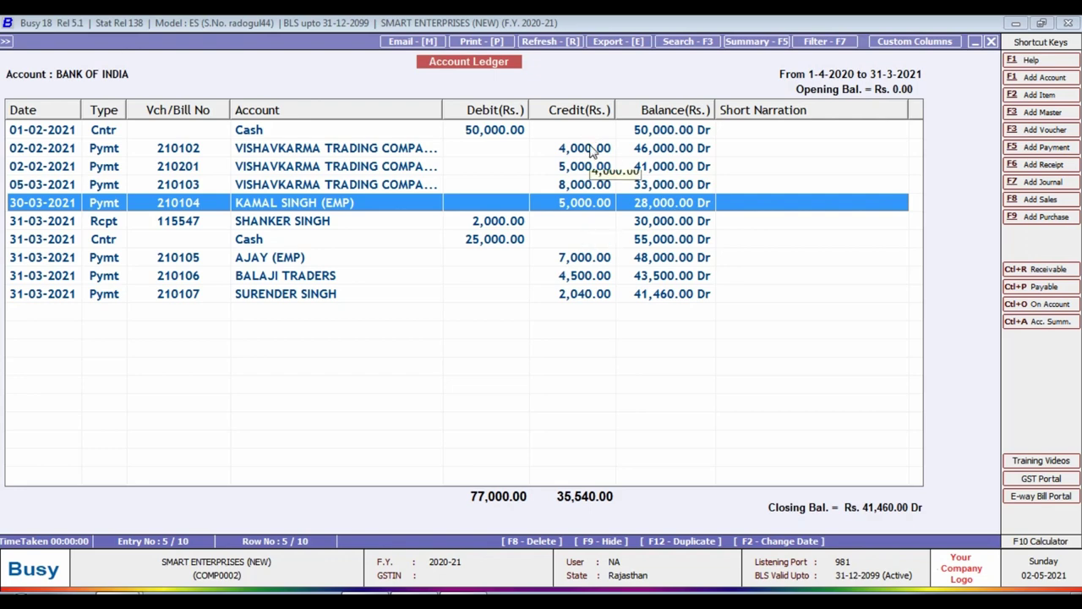
pyautogui.press('Escape')
pyautogui.press('Escape')
pyautogui.press('Escape')
pyautogui.press('Escape')
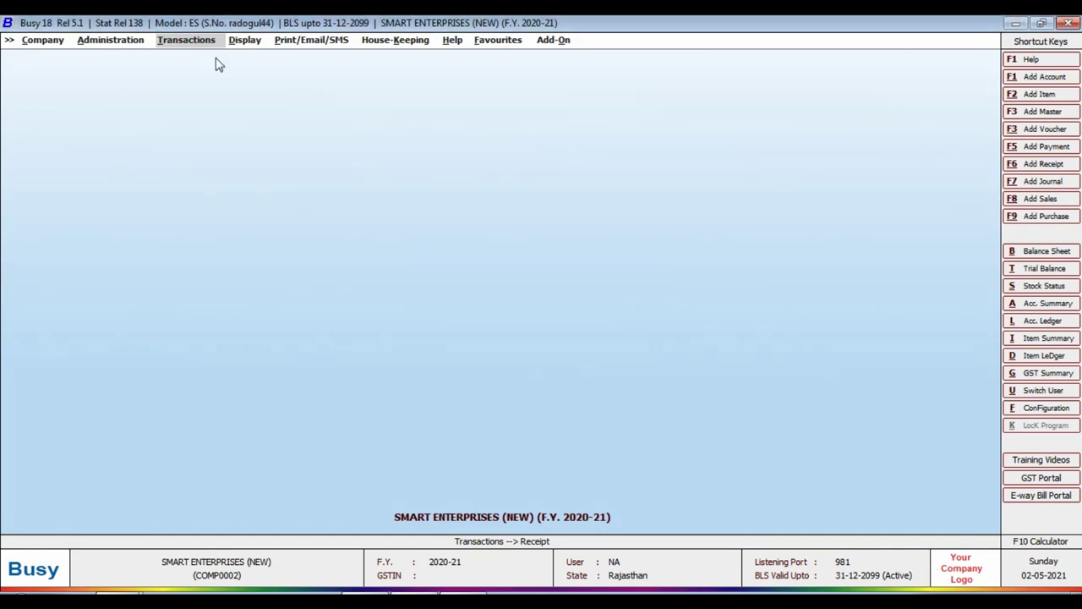
# Step: Enable the Bank Reconciliation banking option in the Accounts features configuration, save it and leave the configuration
pyautogui.click(126, 41)
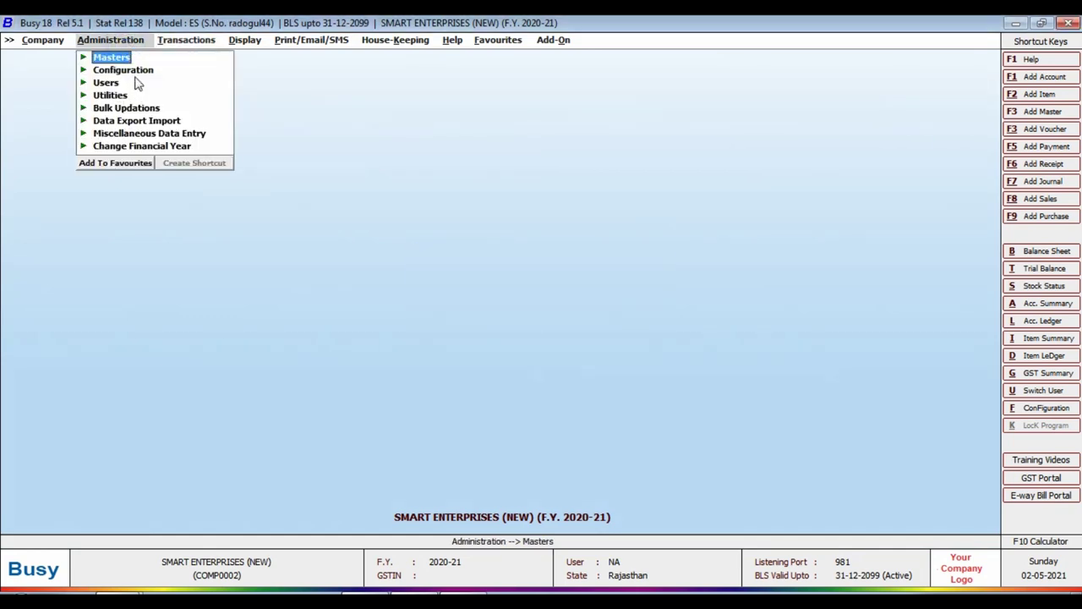
pyautogui.click(135, 71)
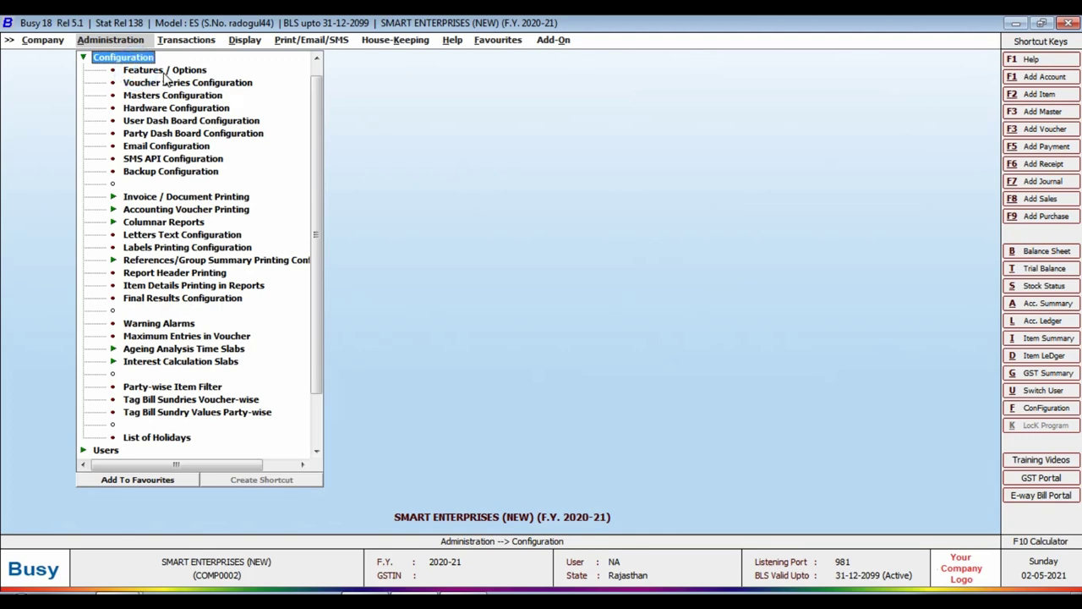
pyautogui.click(166, 71)
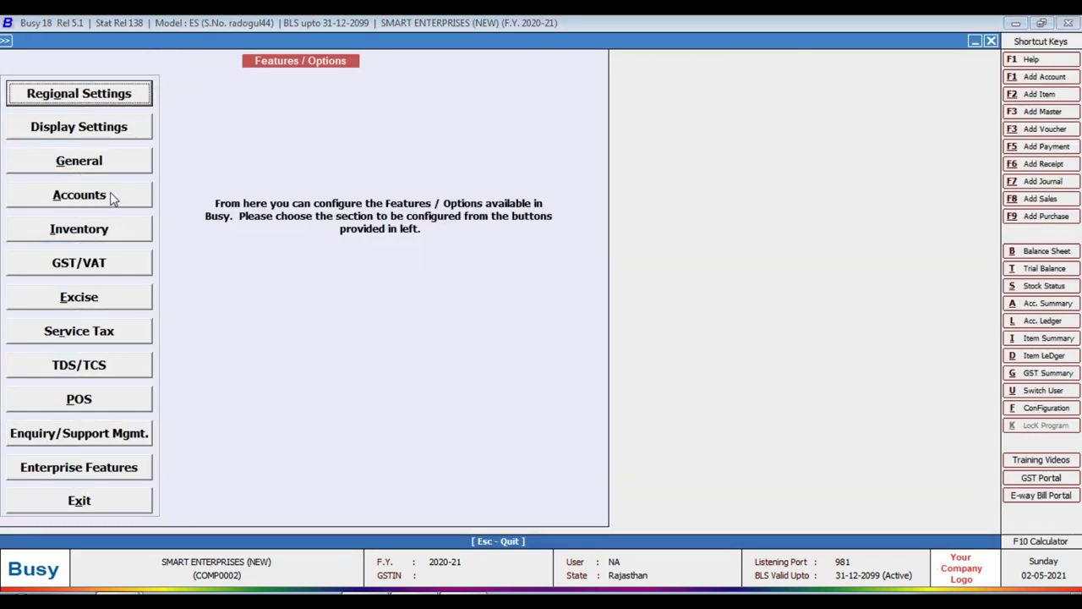
pyautogui.click(112, 198)
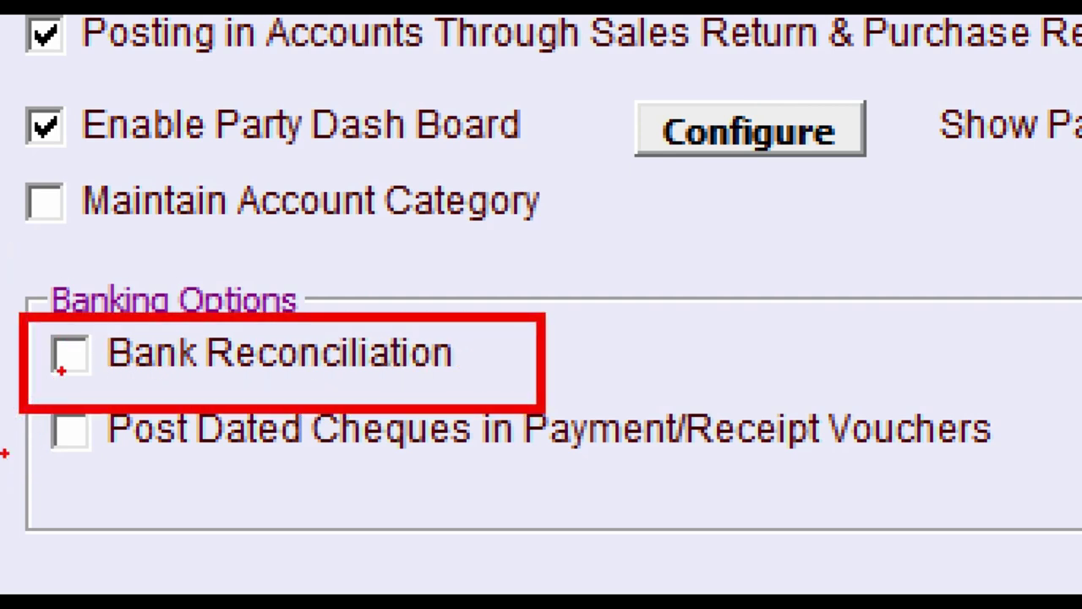
pyautogui.click(70, 354)
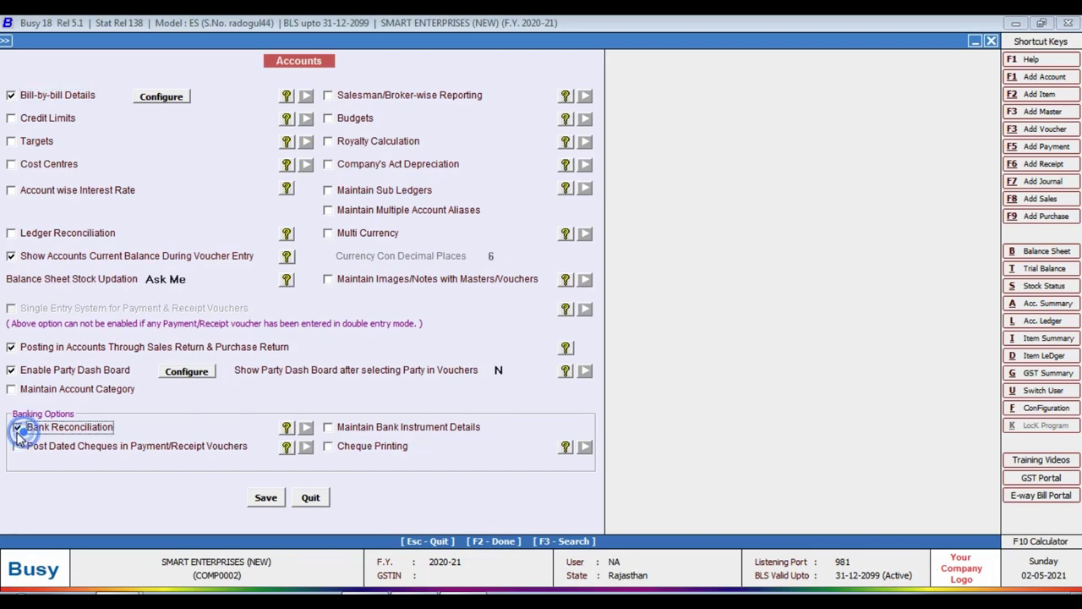
pyautogui.click(265, 501)
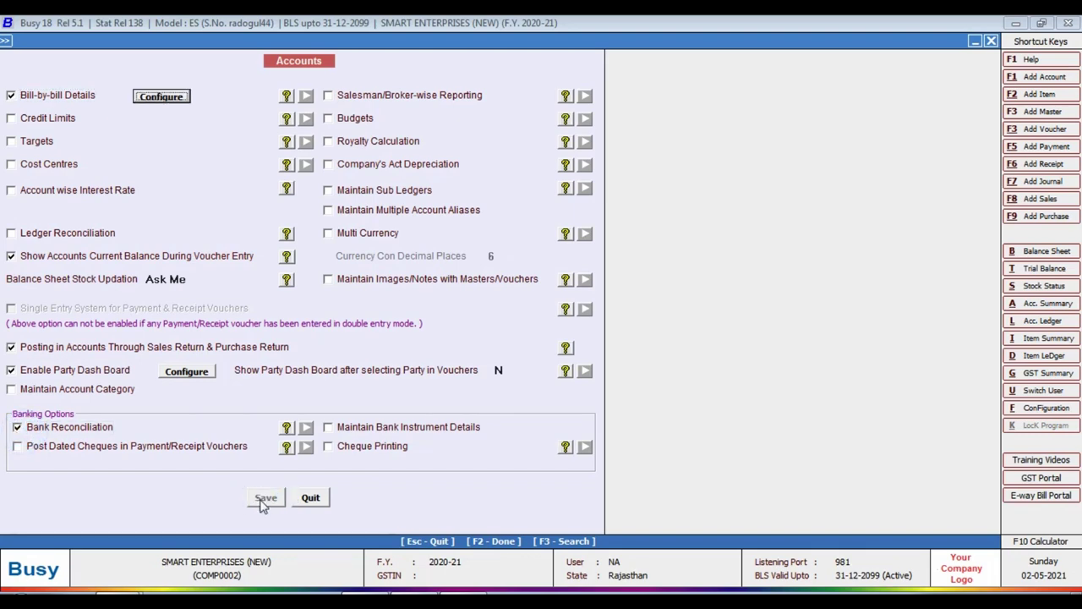
pyautogui.click(139, 506)
pyautogui.press('Escape')
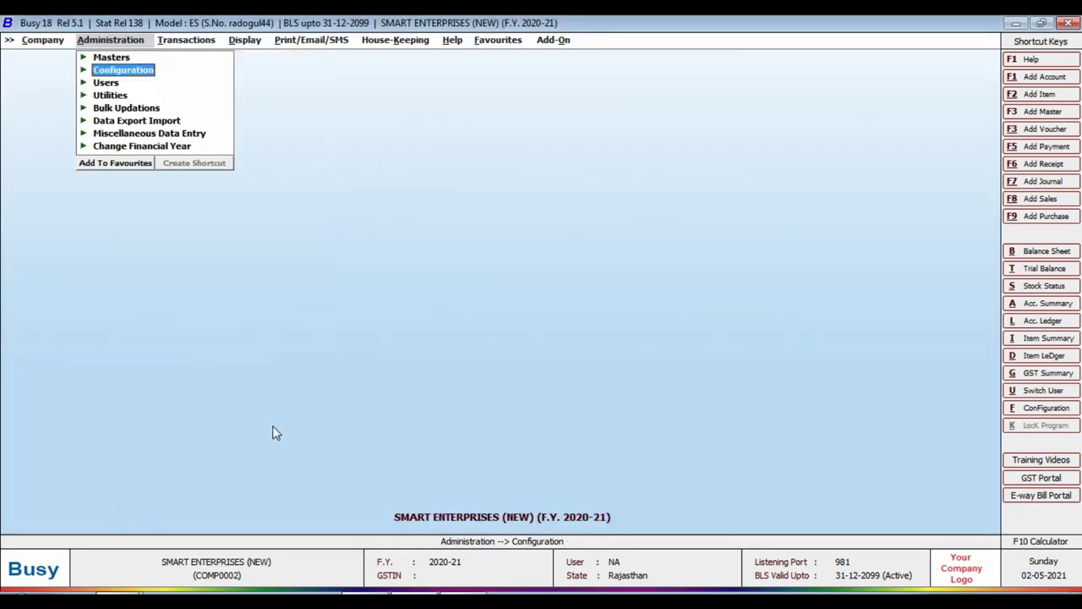
pyautogui.press('Escape')
# Step: Open the bank reconciliation of all entries for BANK OF INDIA from 01-04-2020 to 31-03-2021, accounts shown by Name, without short narration
pyautogui.click(251, 47)
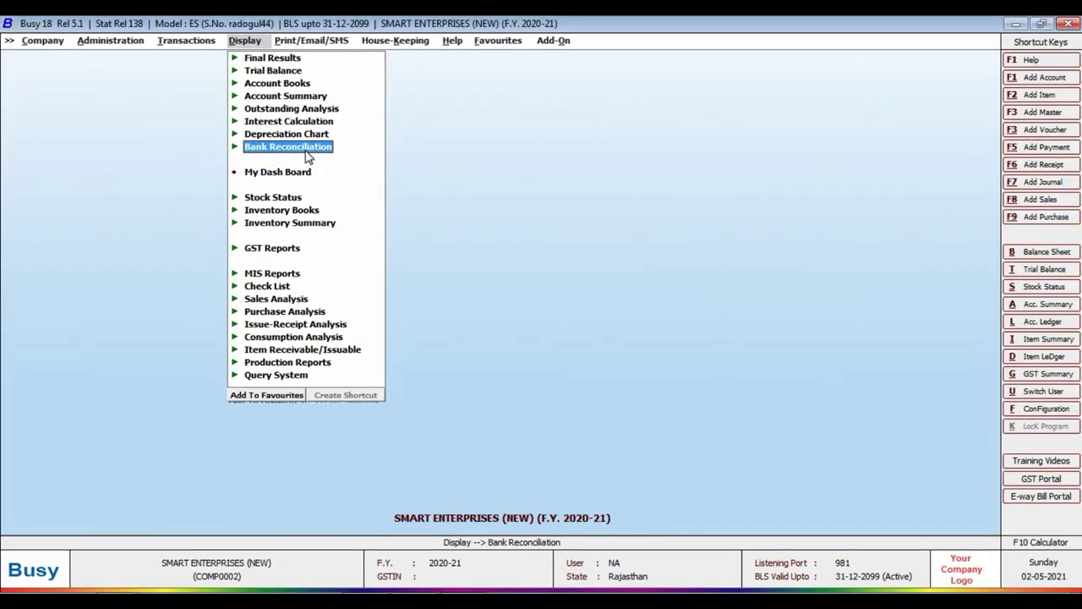
pyautogui.click(307, 151)
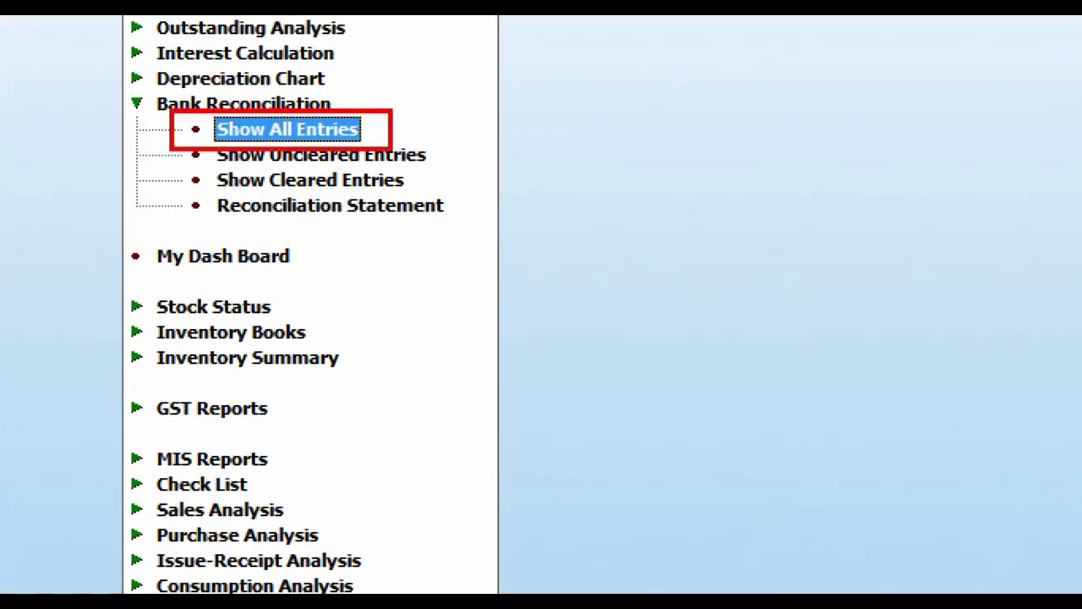
pyautogui.press('Return')
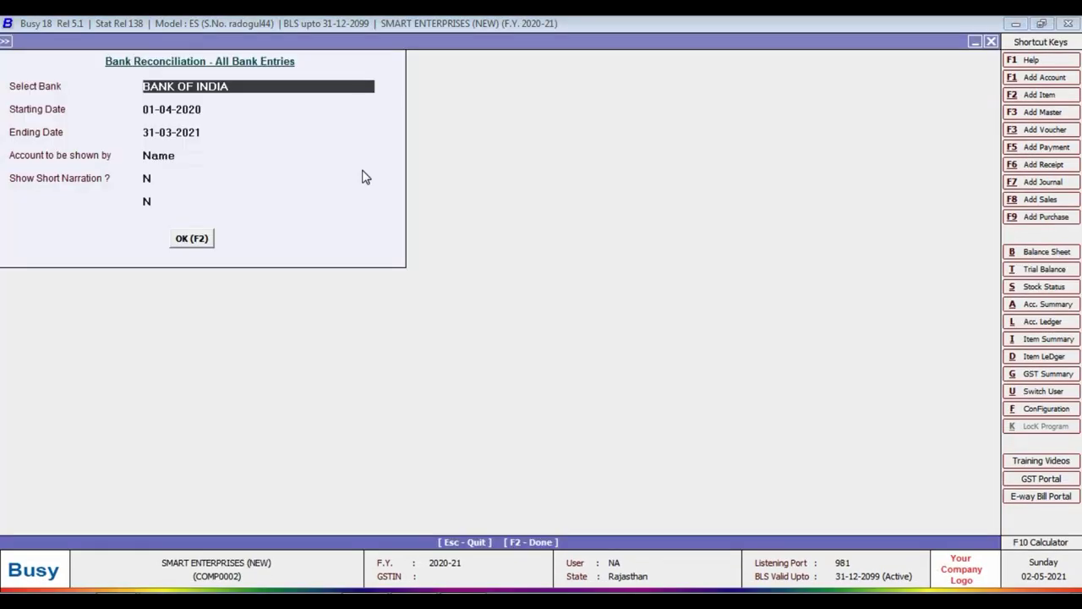
pyautogui.press('Return')
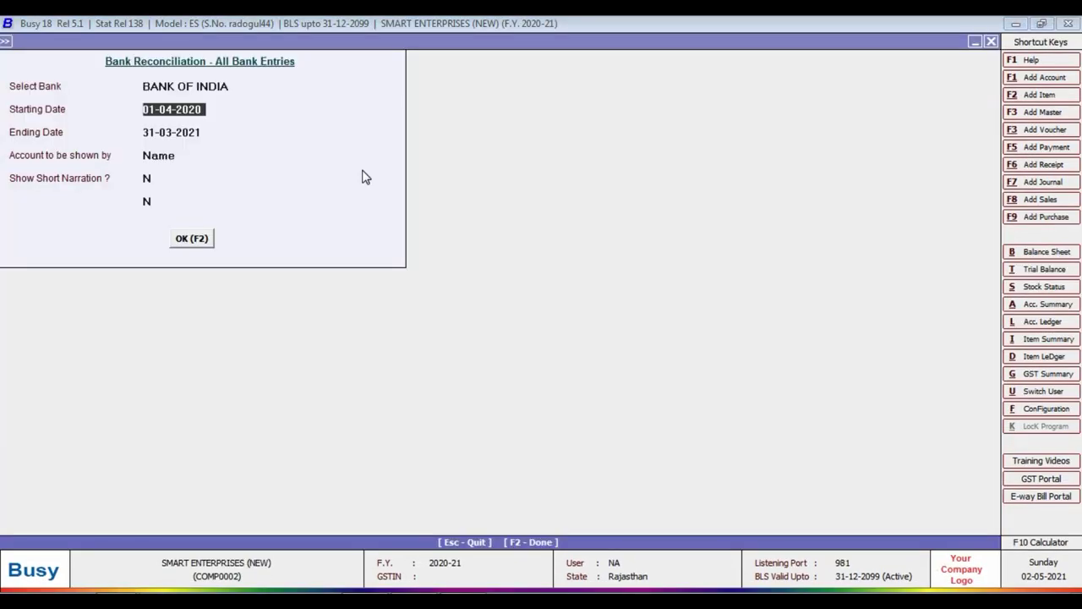
pyautogui.press('Return')
pyautogui.press('Return')
pyautogui.press('Return')
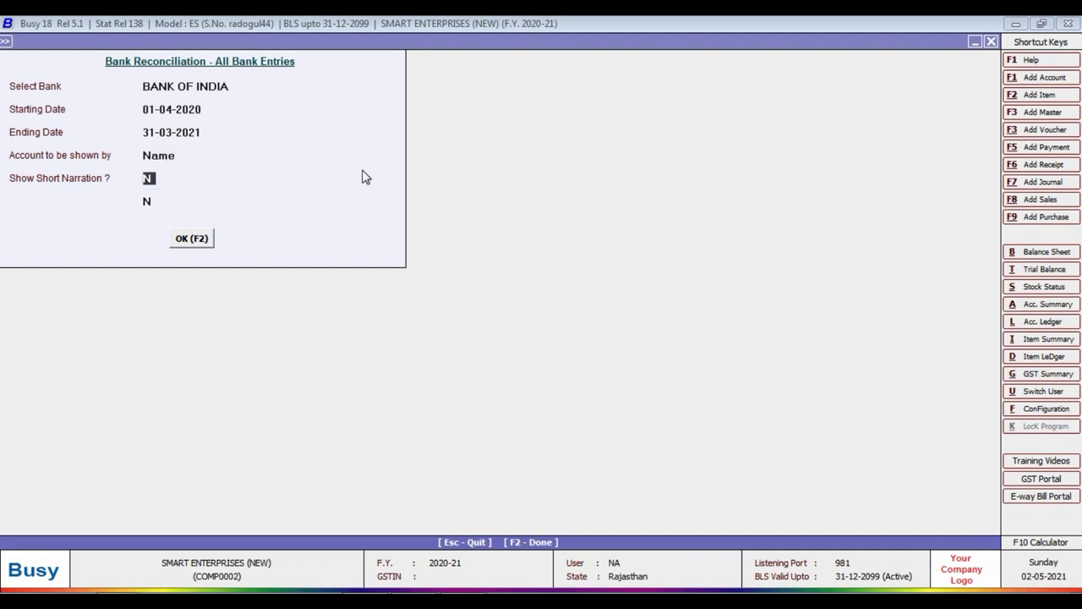
pyautogui.press('Return')
pyautogui.press('Return')
pyautogui.press('Return')
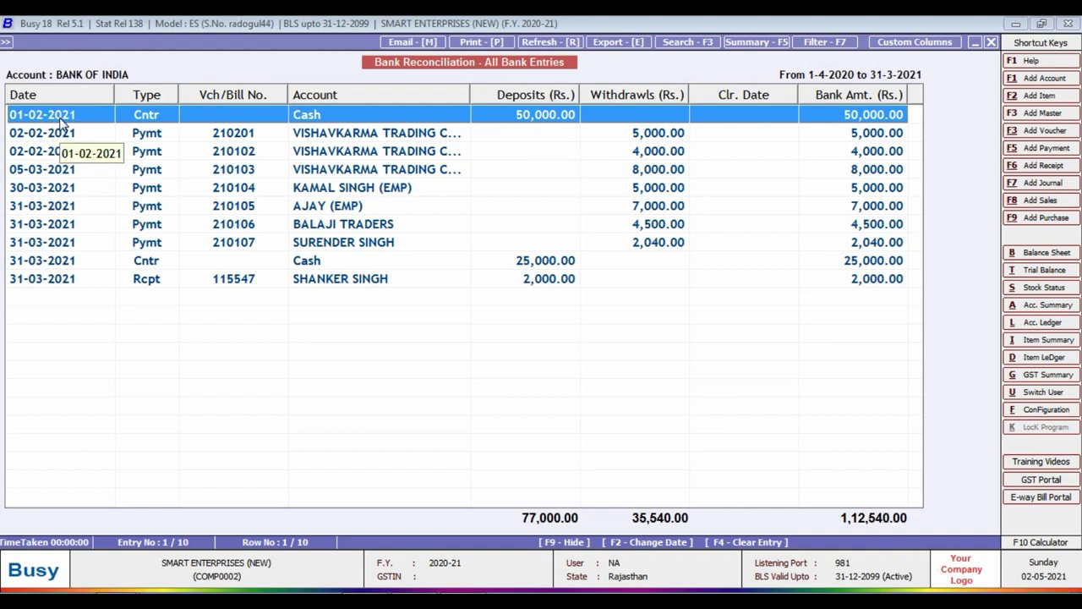
# Step: Switch to Excel and check the account opening entry's transaction date and credit amount in the F.Y. 2020-21 statement
pyautogui.hotkey('alt', 'Tab')
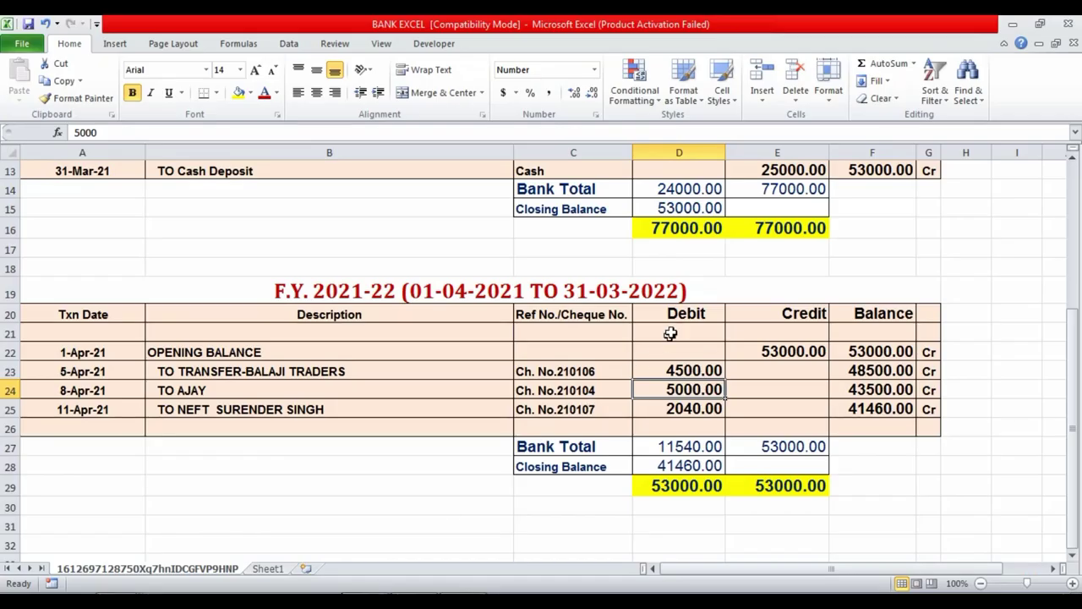
pyautogui.scroll(4, 671, 334)
pyautogui.click(382, 374)
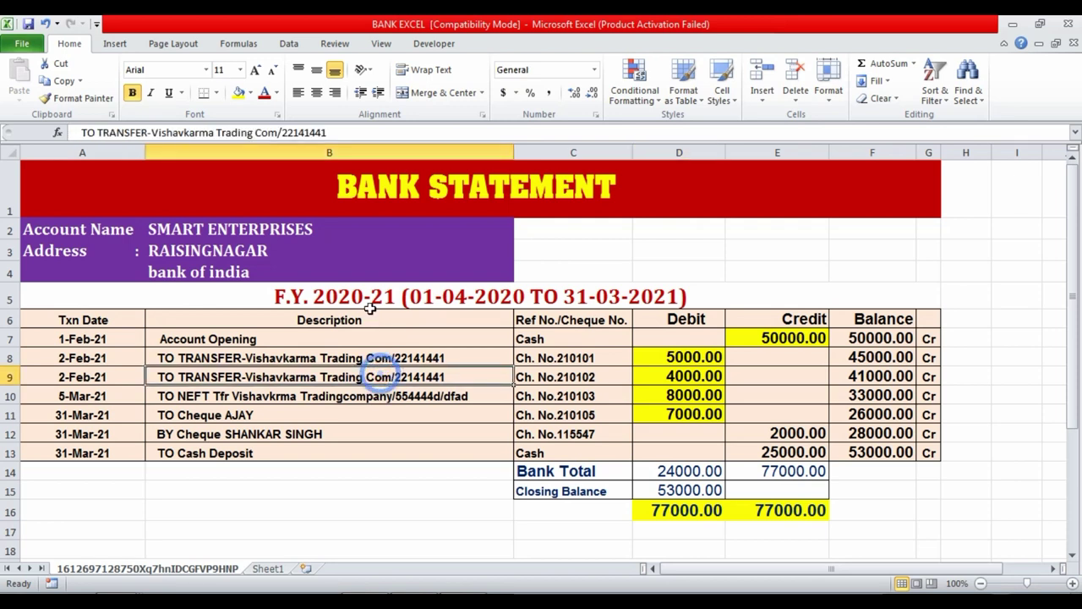
pyautogui.click(105, 341)
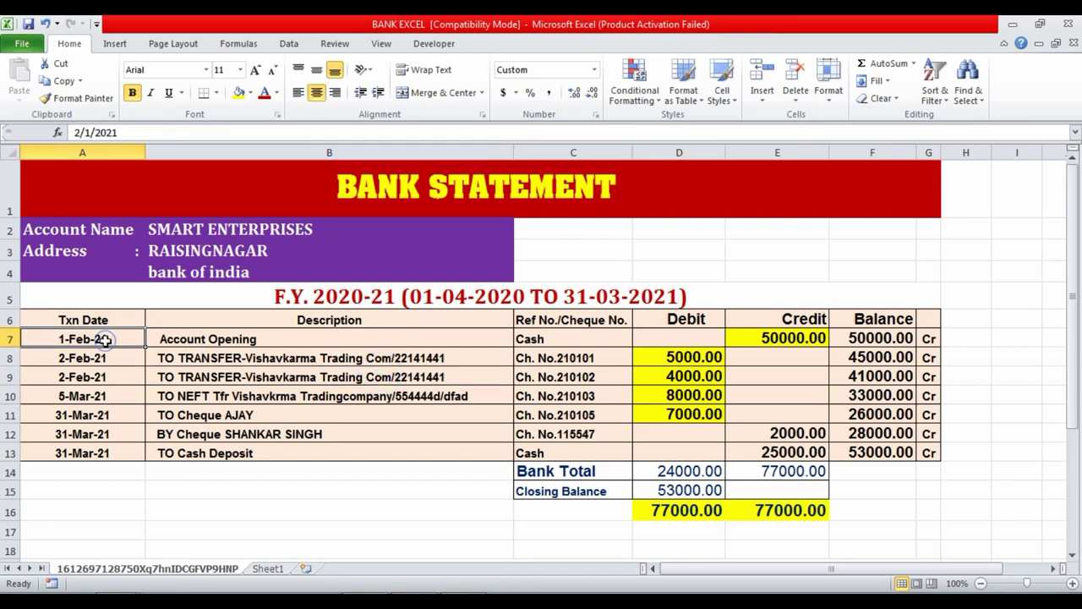
pyautogui.click(756, 338)
# Step: Return to Busy and clear the 50,000 cash deposit with clearing date 01-02-2021, leaving Clear Full Voucher at N
pyautogui.hotkey('alt', 'Tab')
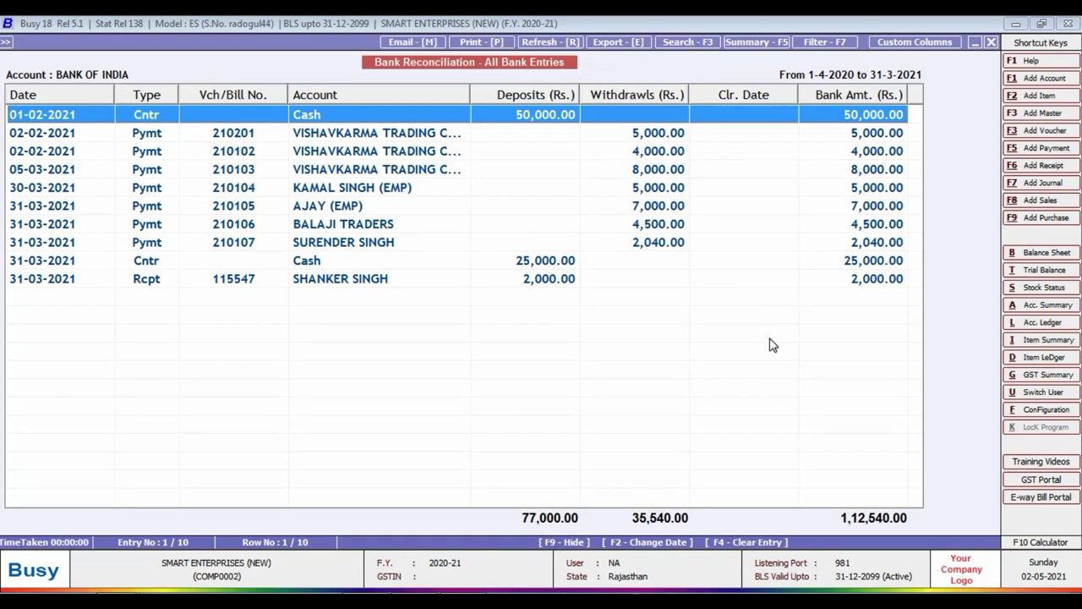
pyautogui.press('Return')
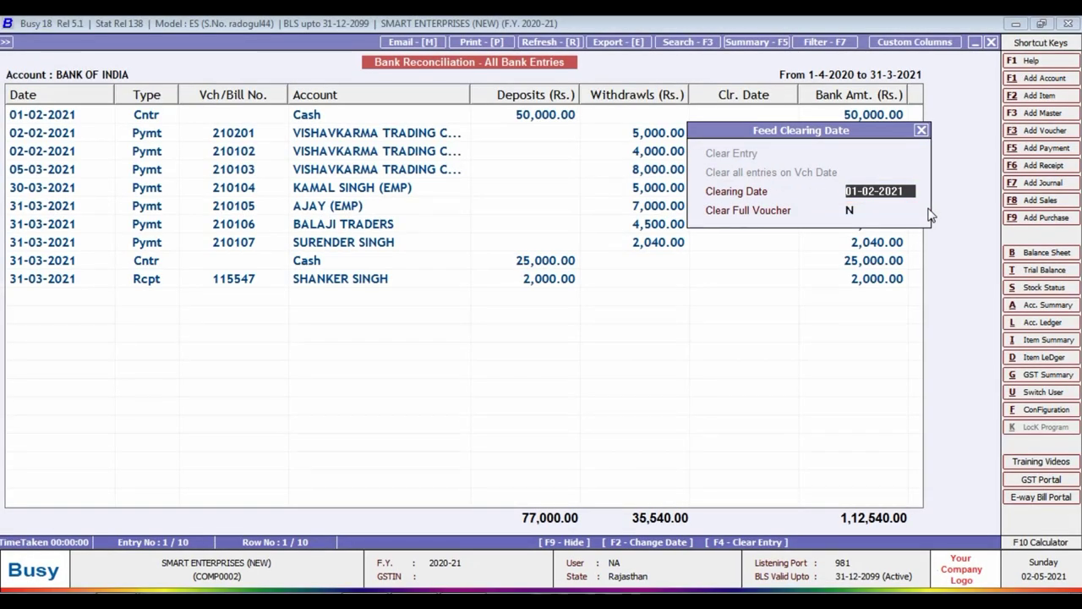
pyautogui.press('Return')
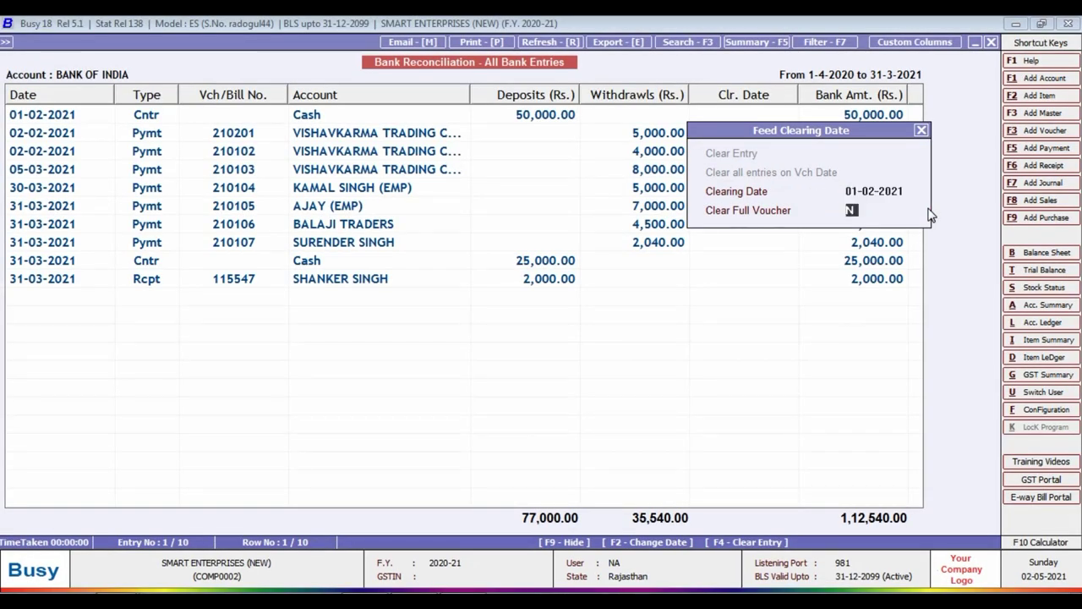
pyautogui.press('Return')
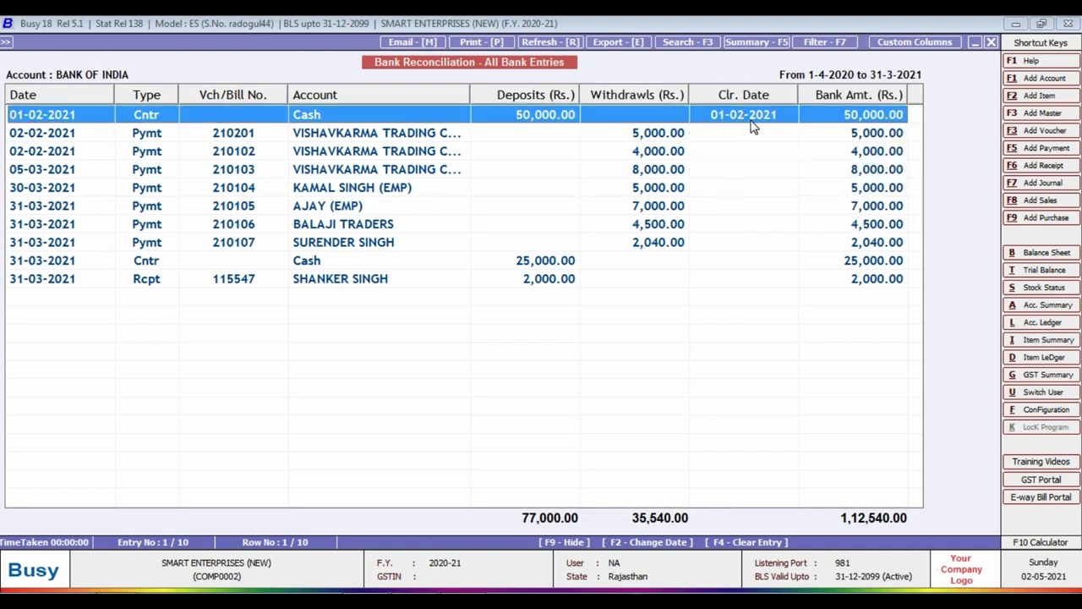
# Step: Set the clearing date 02-02-2021 on the payments numbered 210201 and 210102, with Clear Full Voucher at N
pyautogui.press('Down')
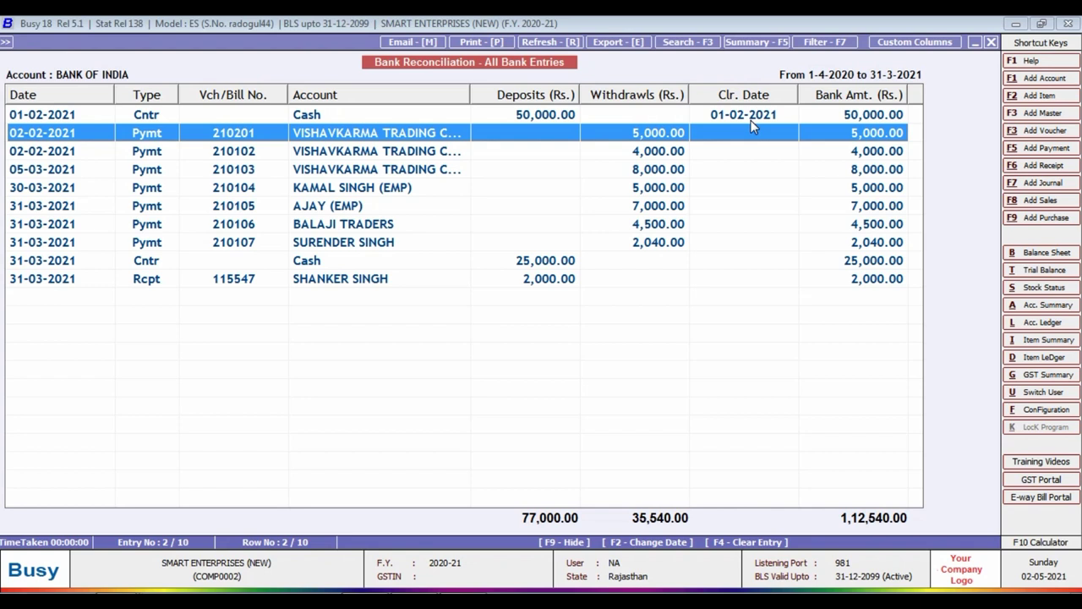
pyautogui.press('Return')
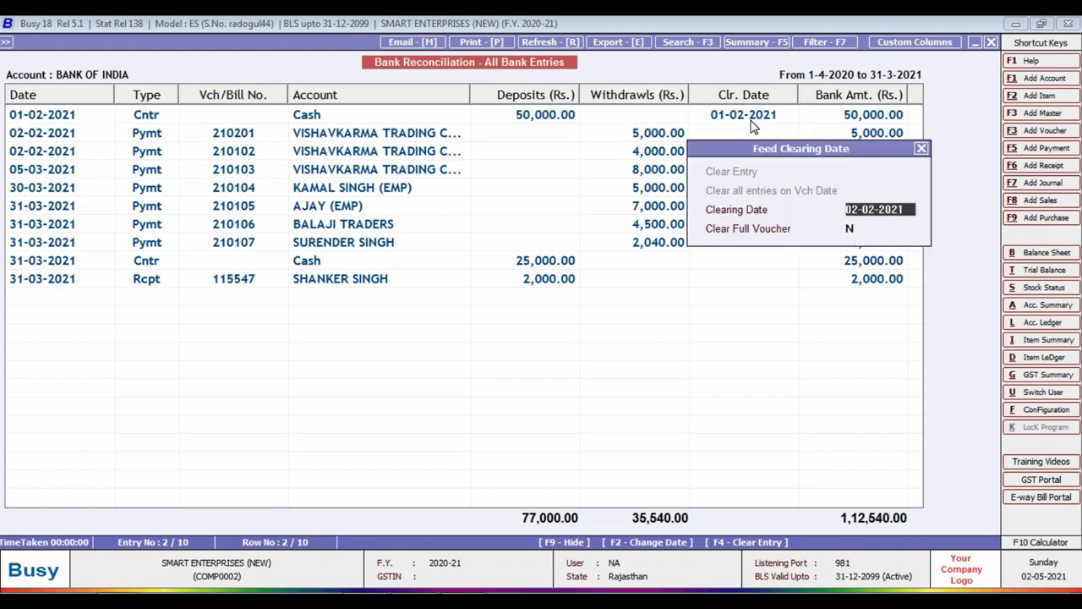
pyautogui.press('Return')
pyautogui.press('Return')
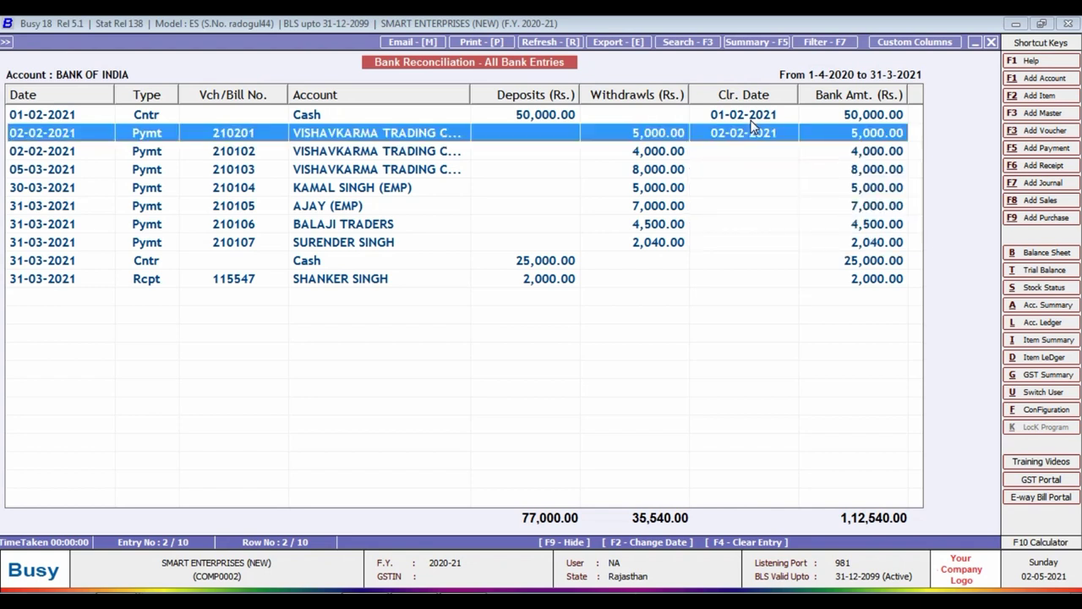
pyautogui.press('Down')
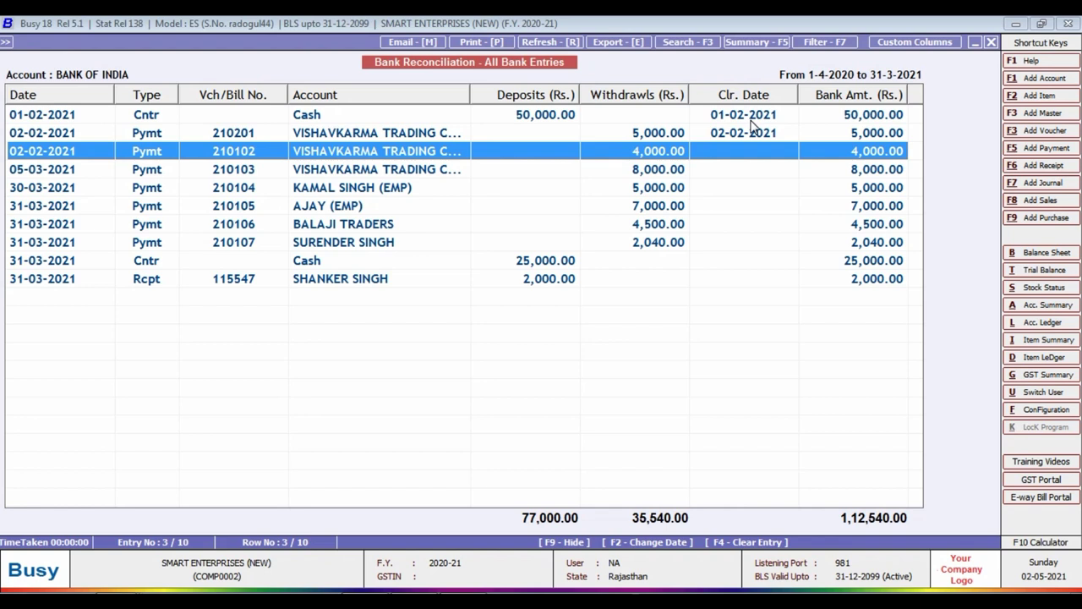
pyautogui.press('Return')
pyautogui.press('Return')
pyautogui.press('Return')
# Step: Set the clearing date 05-03-2021 on the 8,000 payment numbered 210103
pyautogui.press('Down')
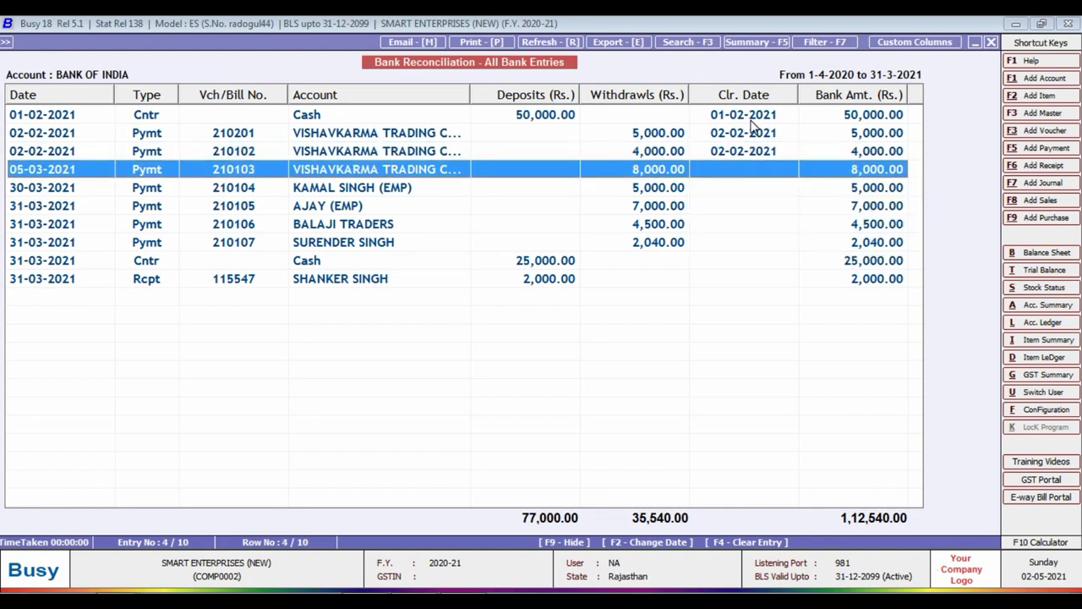
pyautogui.press('Return')
pyautogui.press('Return')
pyautogui.press('Return')
# Step: Look up the bank date of payment 210104 in the Excel statement's F.Y. 2021-22 section and return to the Busy reconciliation list
pyautogui.press('Down')
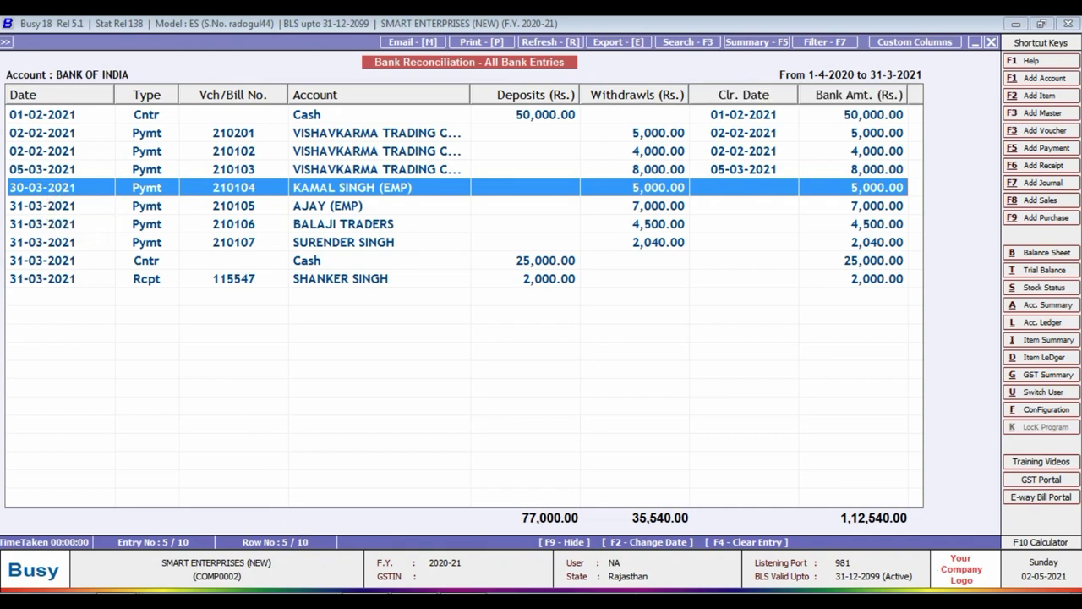
pyautogui.click(375, 594)
pyautogui.scroll(-4, 379, 436)
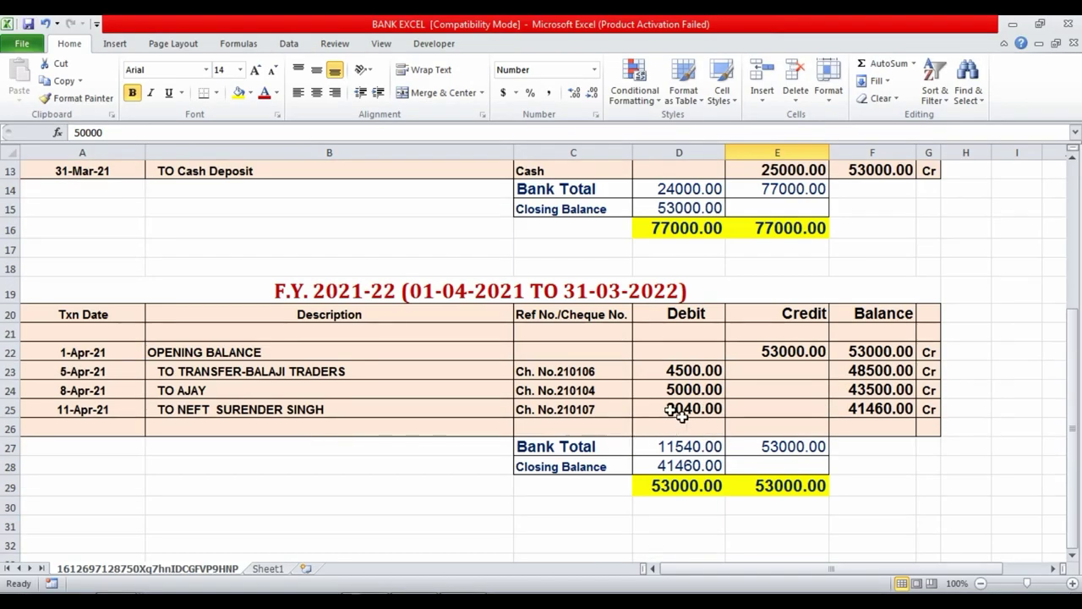
pyautogui.click(603, 388)
pyautogui.click(113, 389)
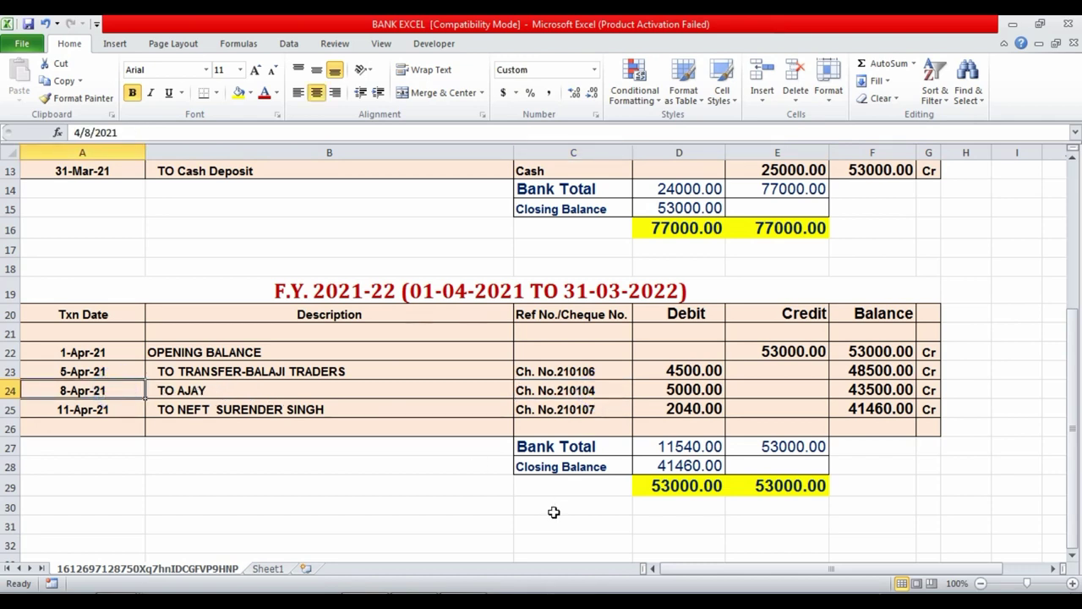
pyautogui.click(425, 594)
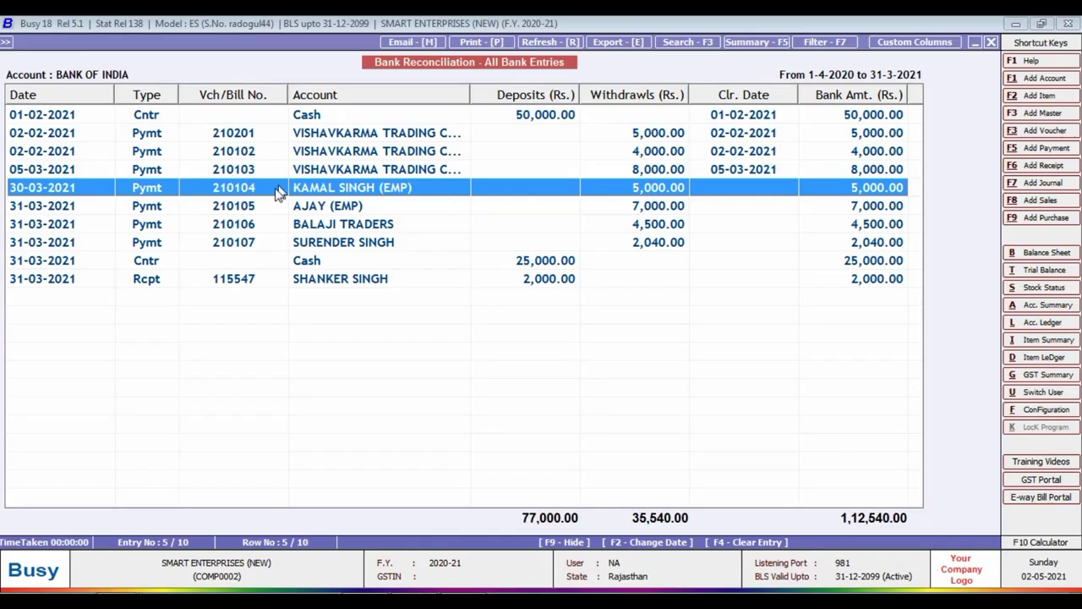
# Step: Check cheque 210104 against both financial-year sections of the Excel bank statement and return to the Busy reconciliation list
pyautogui.hotkey('alt', 'Tab')
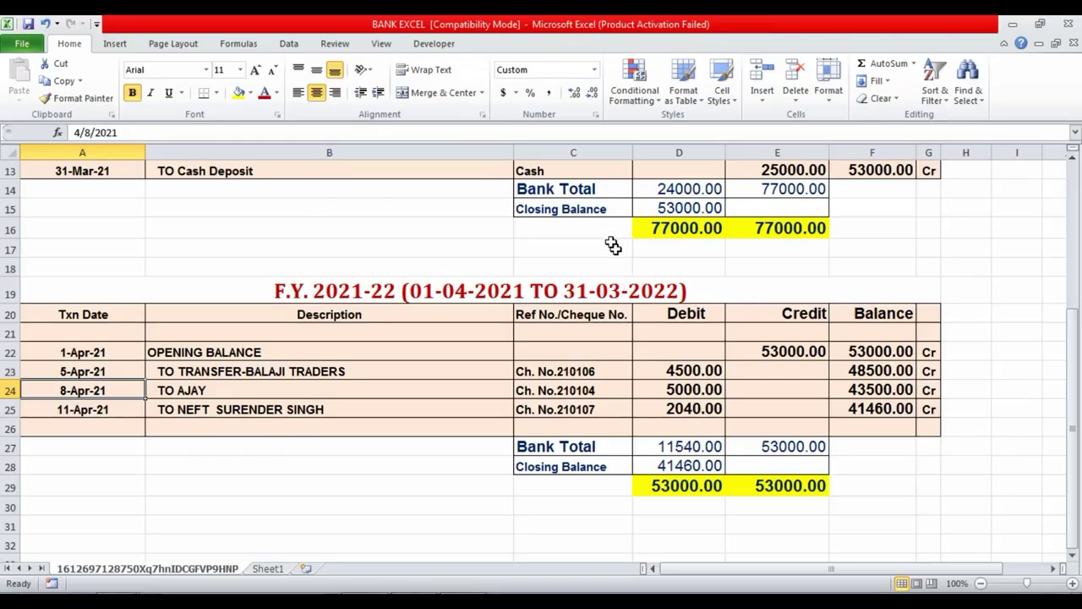
pyautogui.hotkey('alt', 'Tab')
pyautogui.hotkey('alt', 'Tab')
pyautogui.scroll(4, 409, 296)
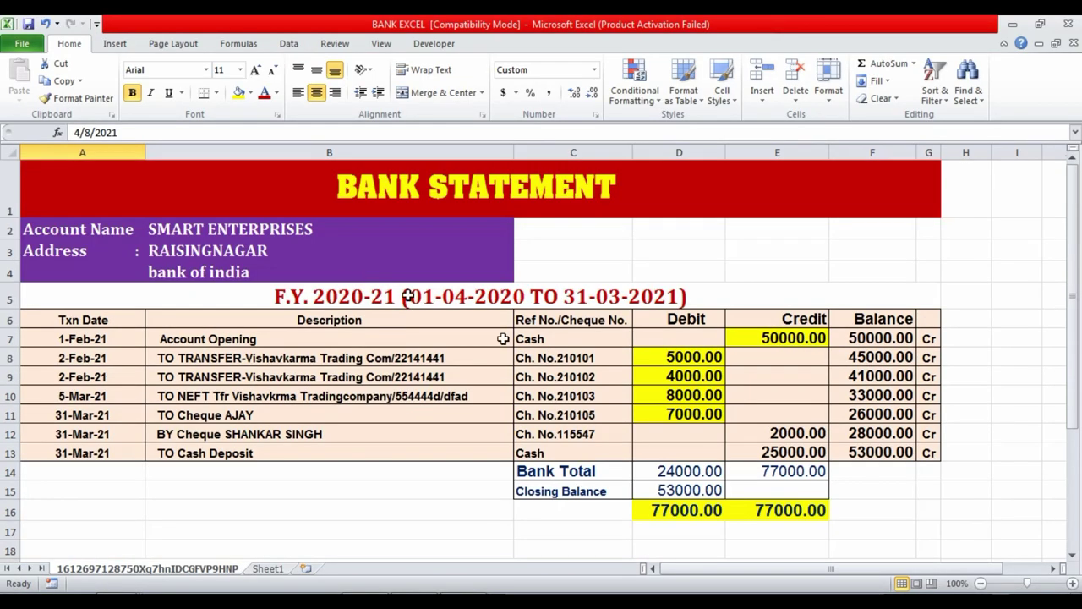
pyautogui.scroll(-4, 292, 363)
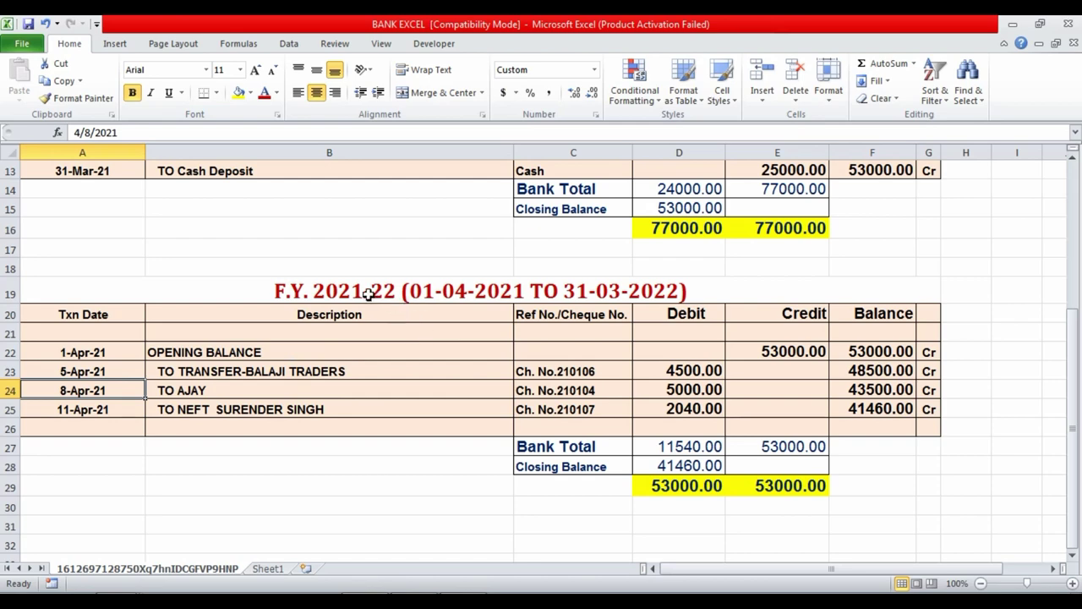
pyautogui.click(368, 294)
pyautogui.click(98, 391)
pyautogui.click(283, 391)
pyautogui.click(563, 392)
pyautogui.hotkey('alt', 'Tab')
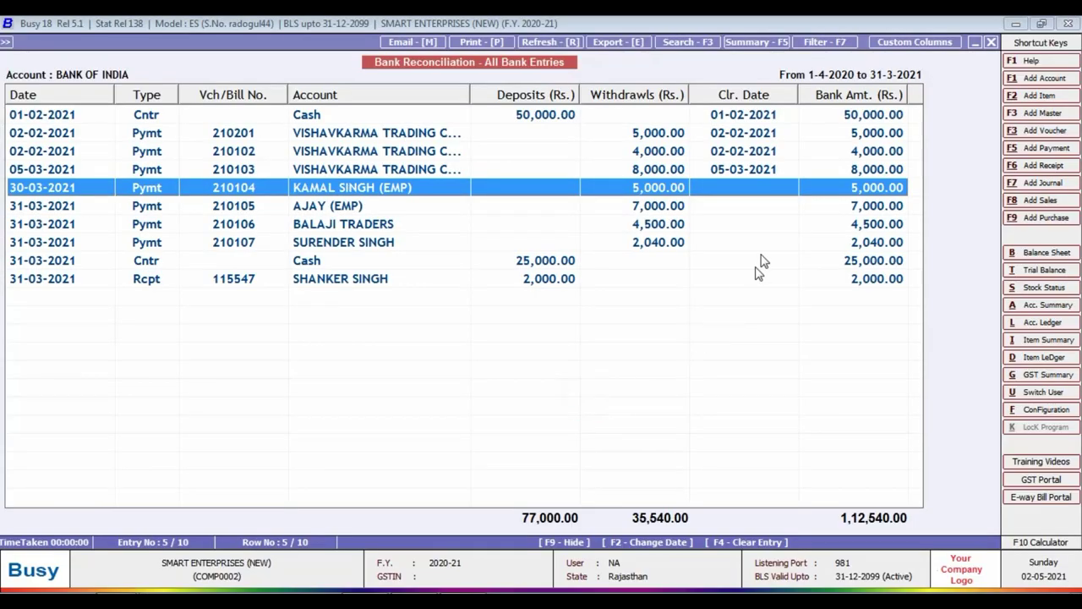
# Step: Look up cheque 210105 in the statement's F.Y. 2020-21 section and set that payment's clearing date to 31-03-2021 in Busy, with Clear Full Voucher at N
pyautogui.click(795, 204)
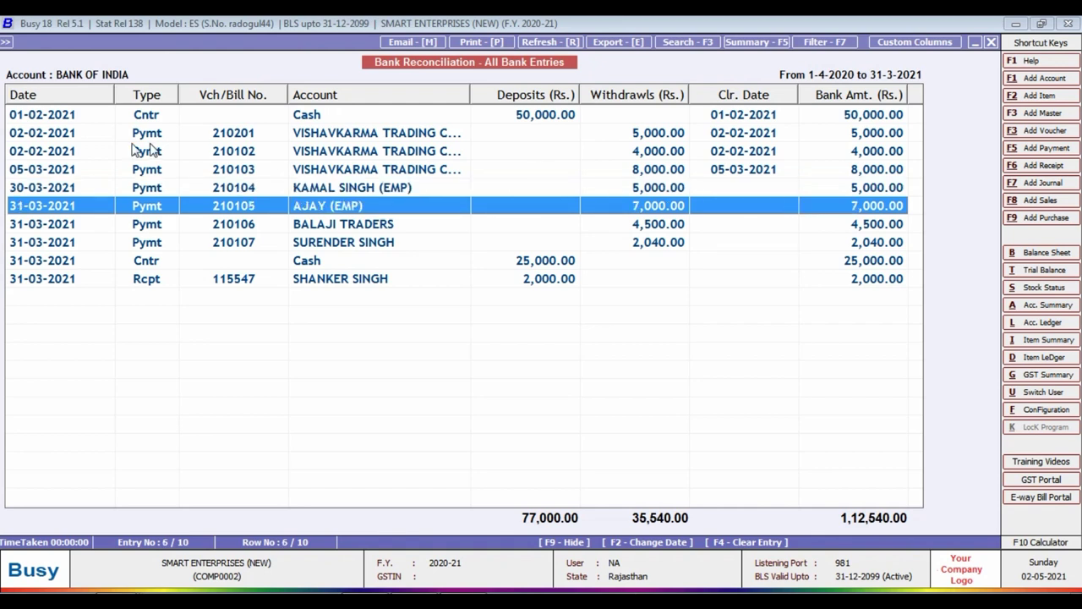
pyautogui.hotkey('alt', 'Tab')
pyautogui.scroll(3, 201, 241)
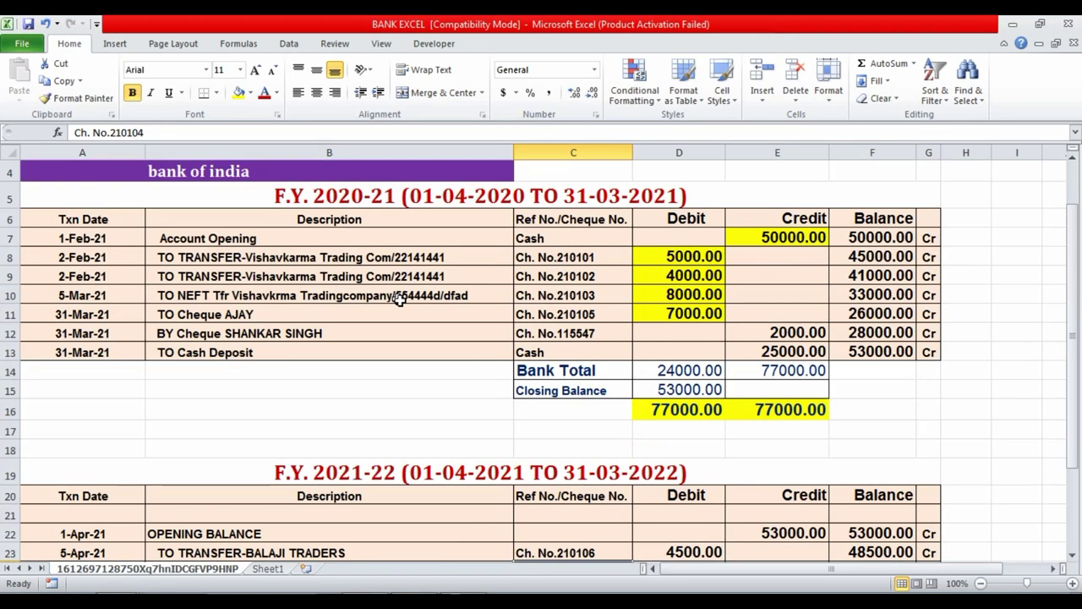
pyautogui.click(609, 315)
pyautogui.click(97, 318)
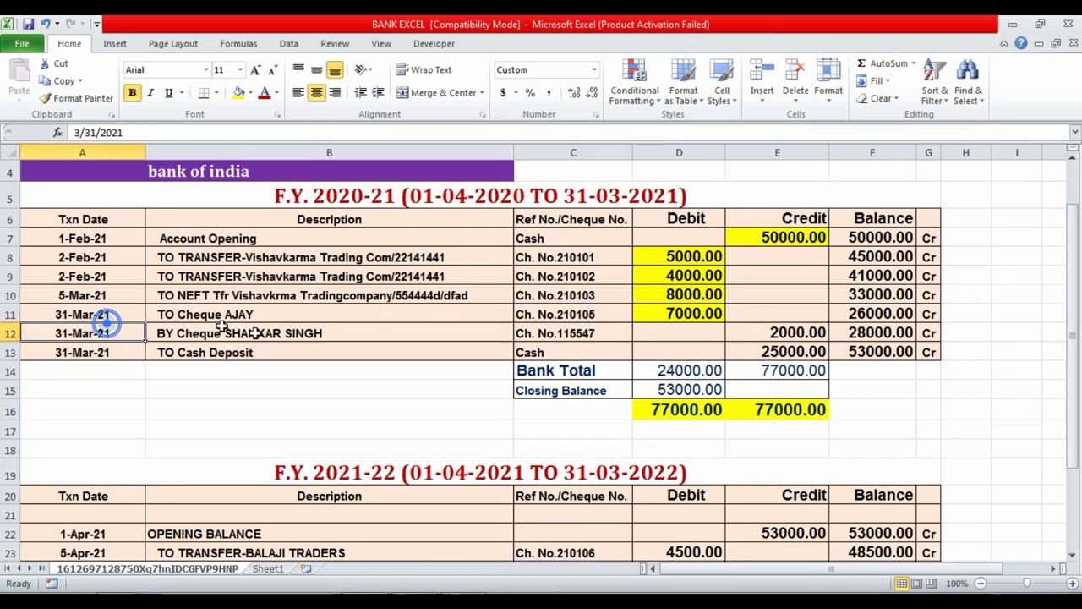
pyautogui.click(356, 317)
pyautogui.hotkey('alt', 'Tab')
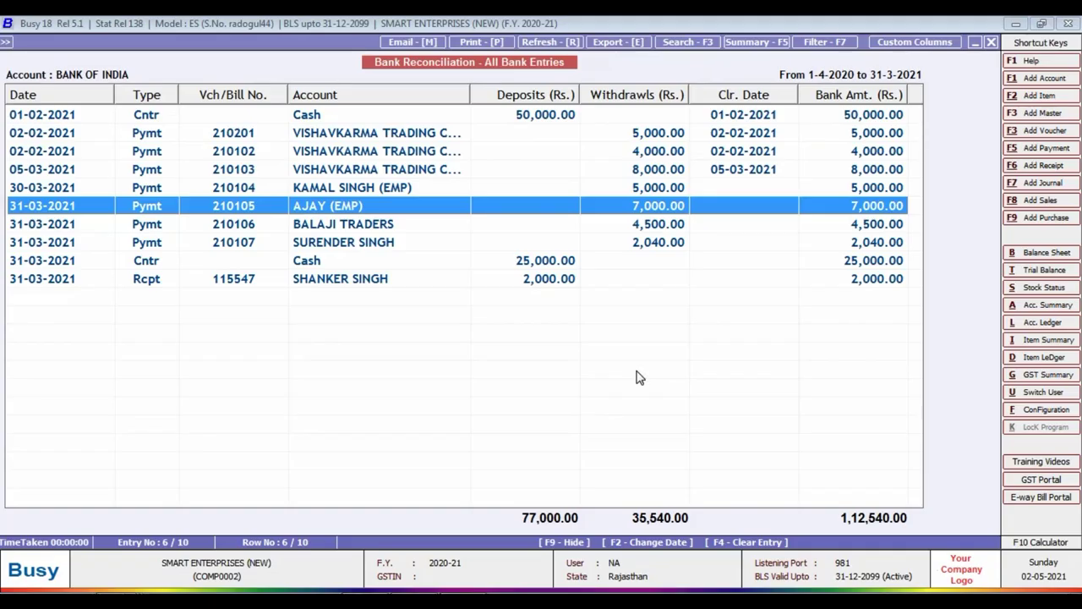
pyautogui.press('Return')
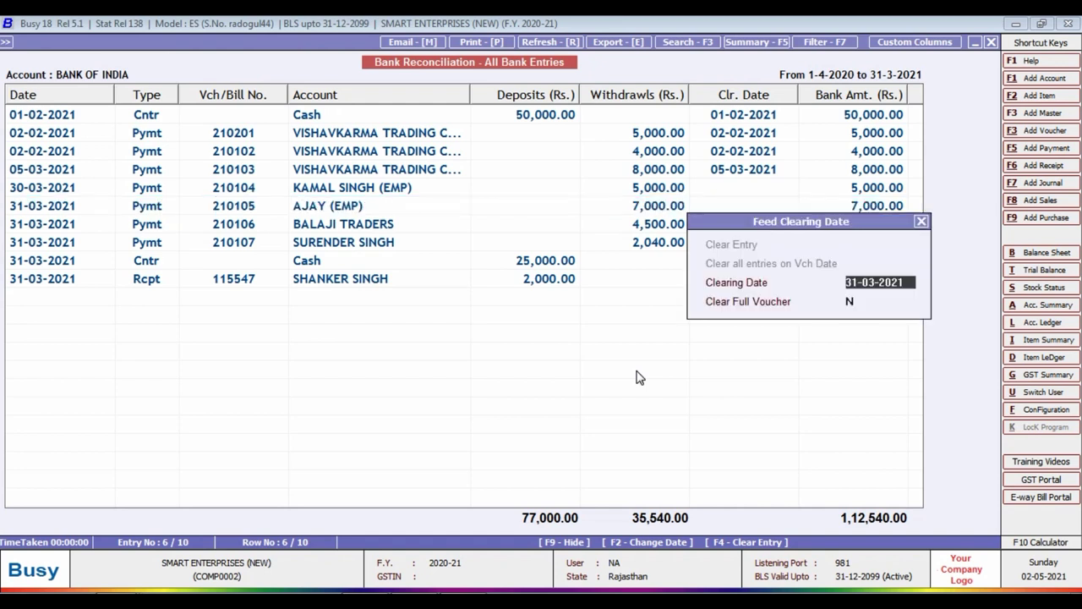
pyautogui.press('Return')
pyautogui.press('Return')
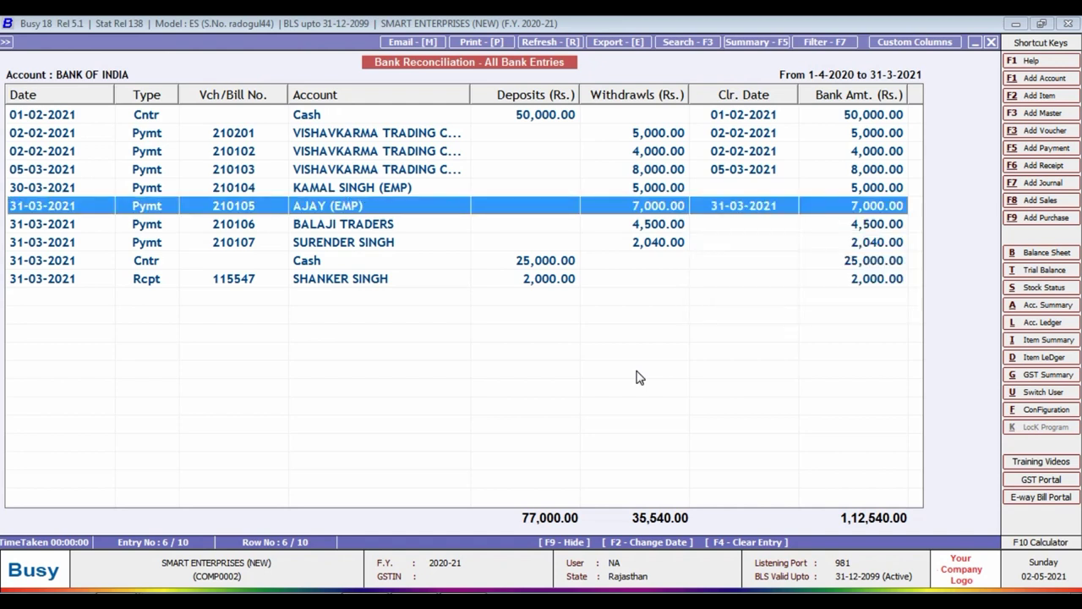
# Step: Look up payments 210106 and 210107 in the Excel statement's F.Y. 2021-22 section and return to Busy
pyautogui.press('Down')
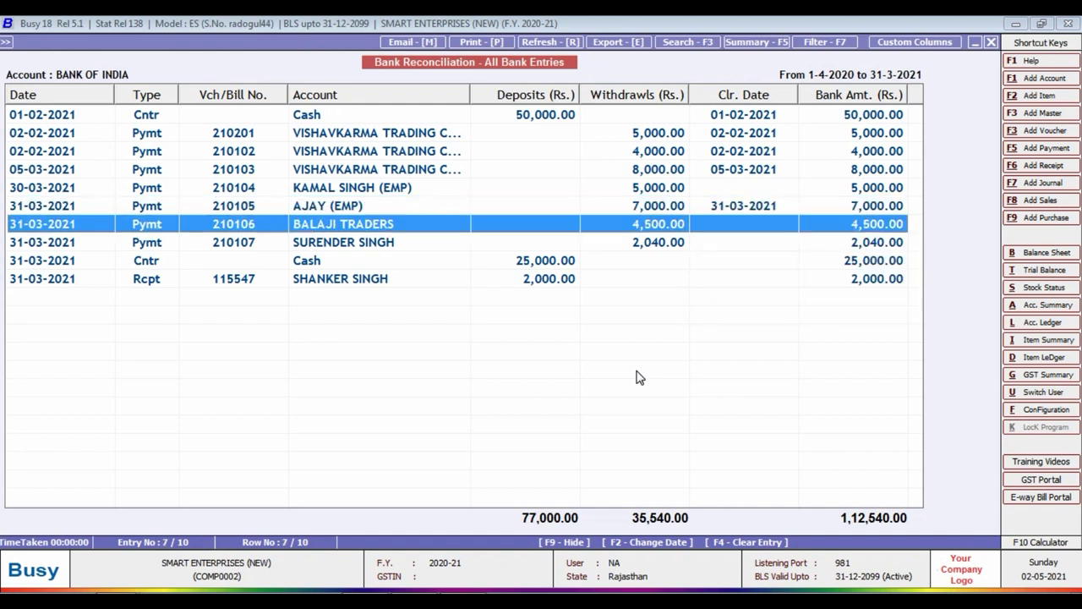
pyautogui.hotkey('alt', 'Tab')
pyautogui.hotkey('alt', 'Tab')
pyautogui.press('Down')
pyautogui.hotkey('alt', 'Tab')
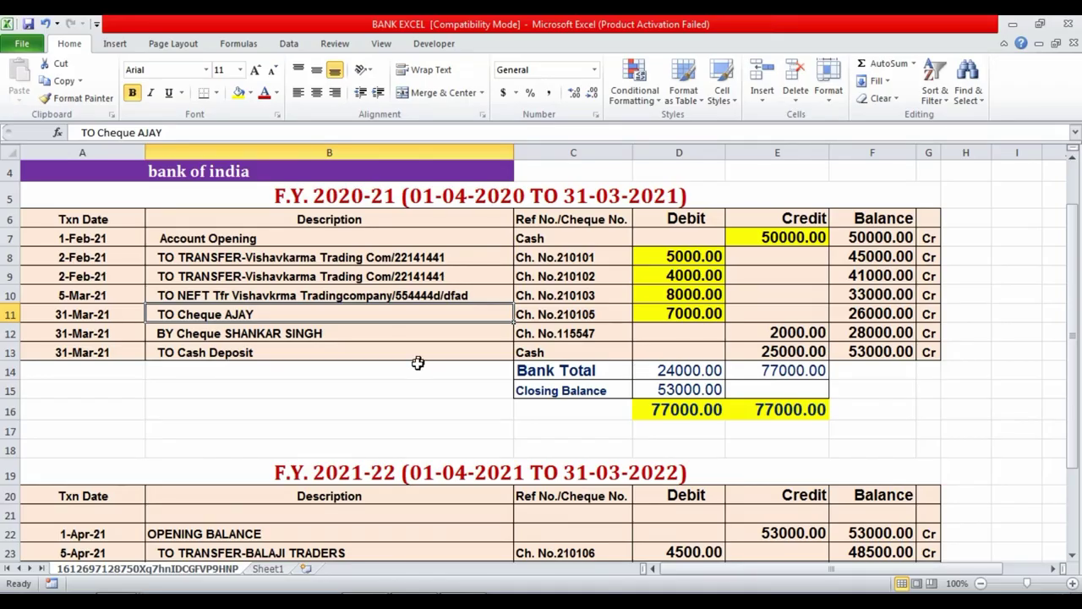
pyautogui.scroll(-4, 418, 363)
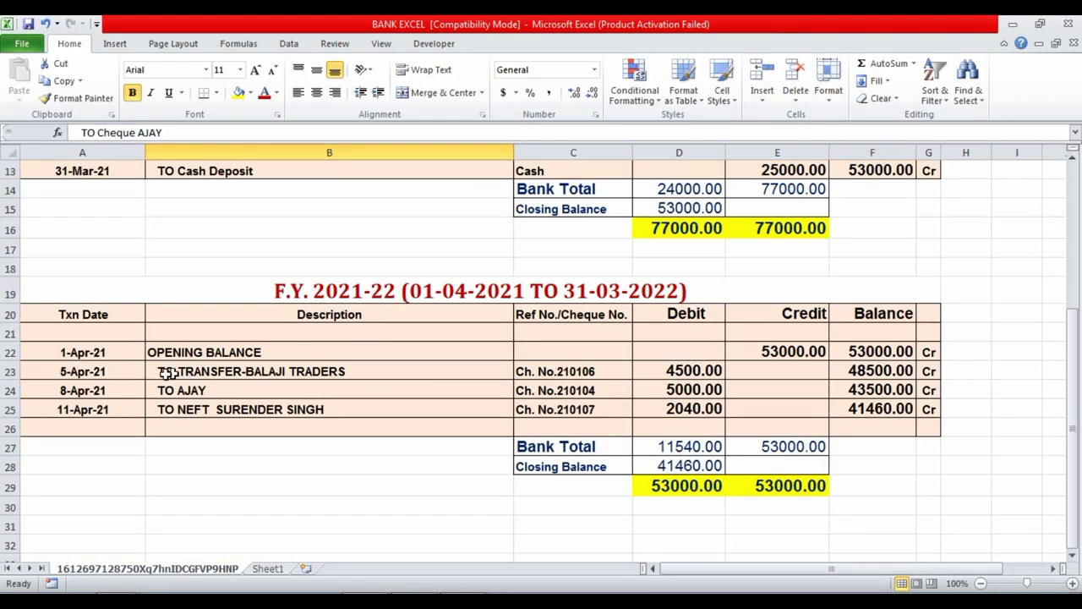
pyautogui.scroll(1, 452, 379)
pyautogui.hotkey('alt', 'Tab')
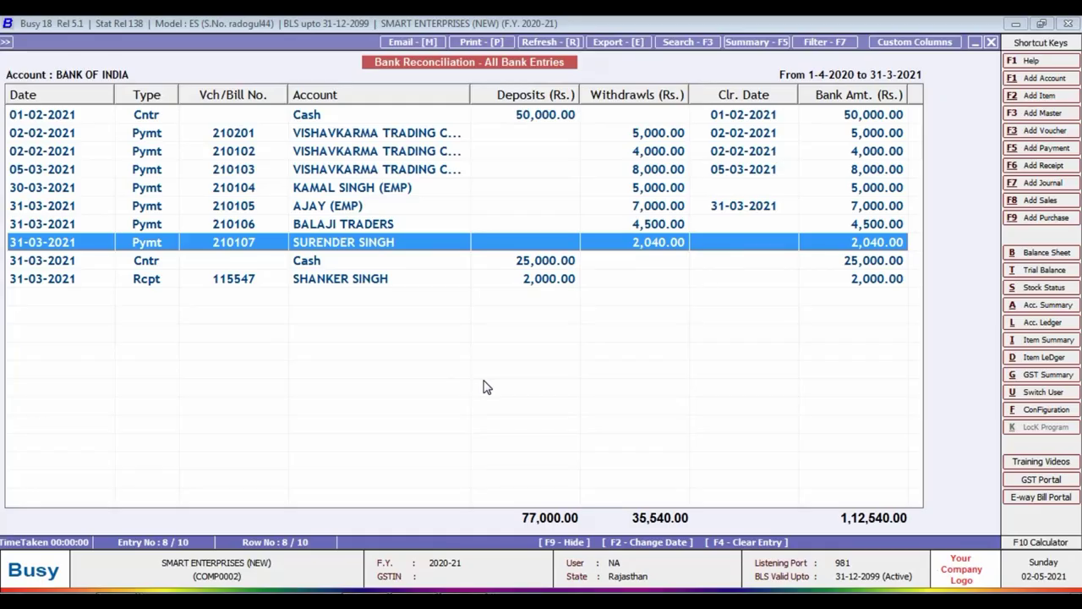
# Step: Check the 25,000 cash deposit against the Excel statement and set its clearing date to 31-03-2021 in Busy
pyautogui.press('Down')
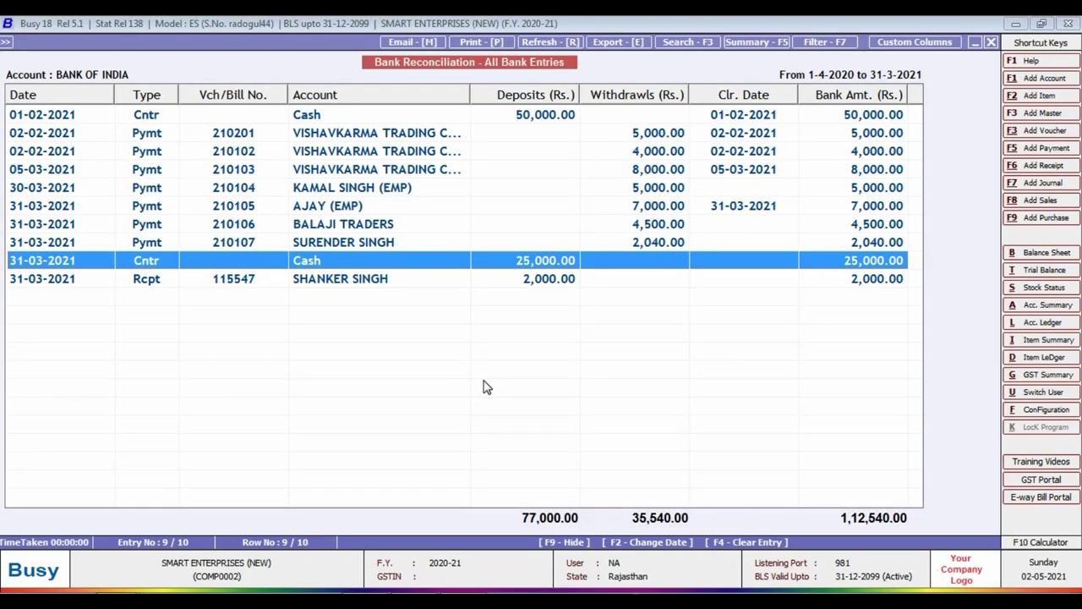
pyautogui.hotkey('alt', 'Tab')
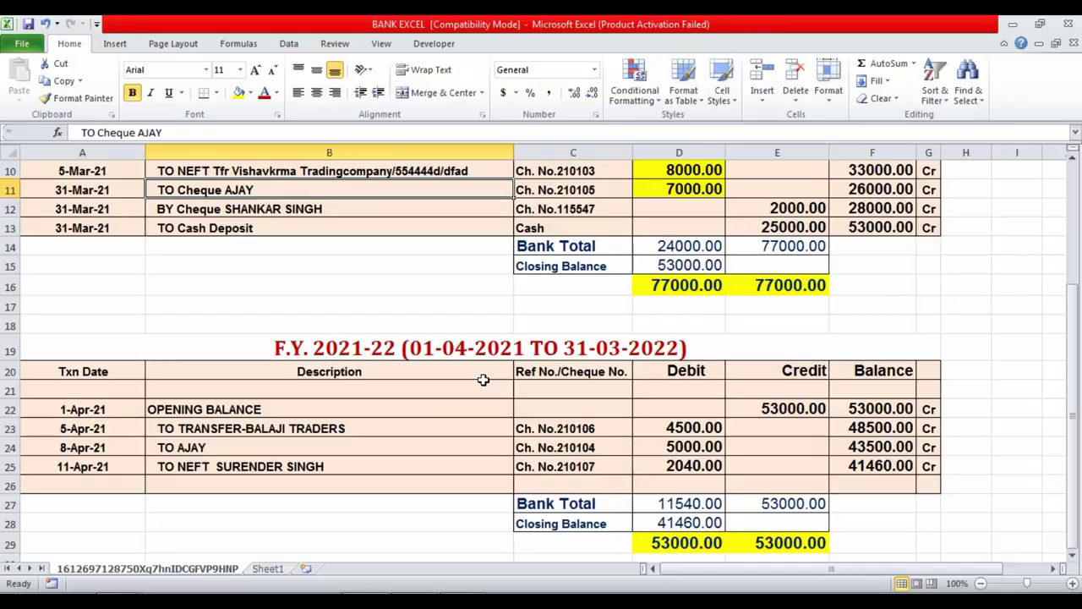
pyautogui.hotkey('alt', 'Tab')
pyautogui.press('Return')
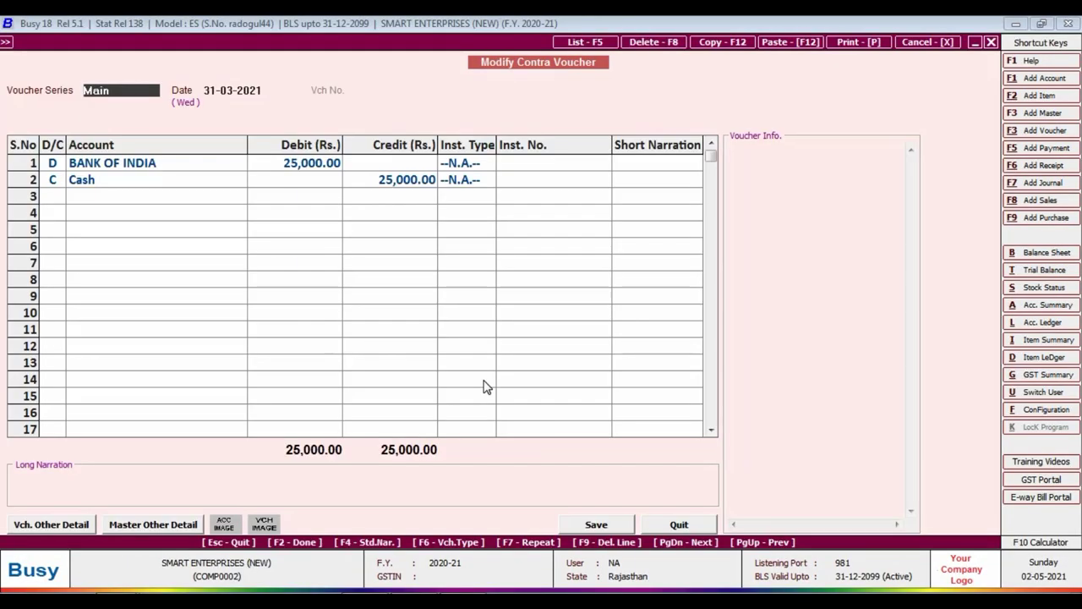
pyautogui.press('Escape')
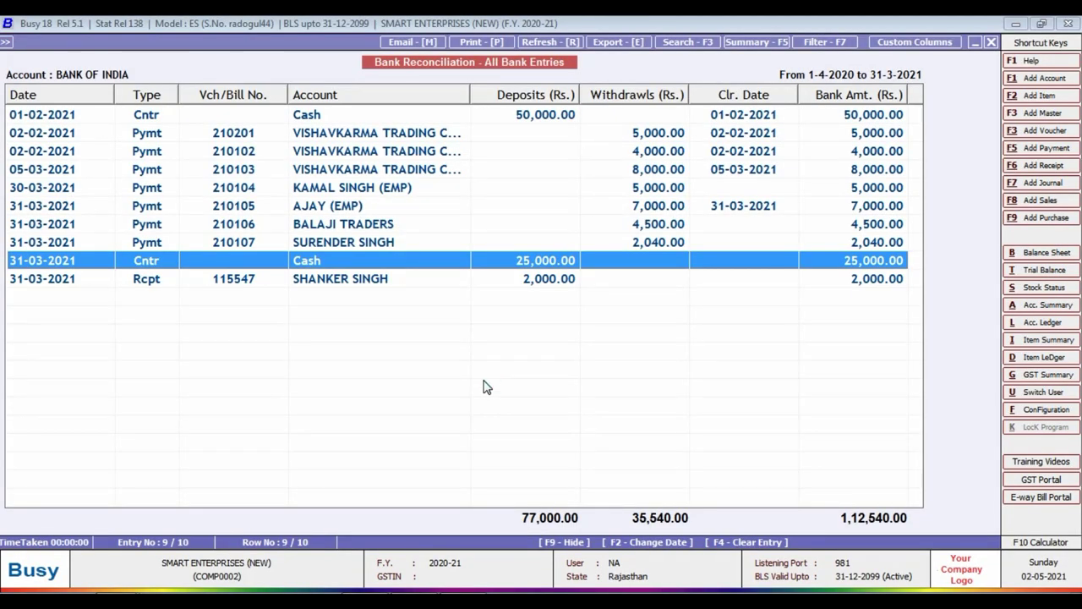
pyautogui.press('F2')
pyautogui.press('Return')
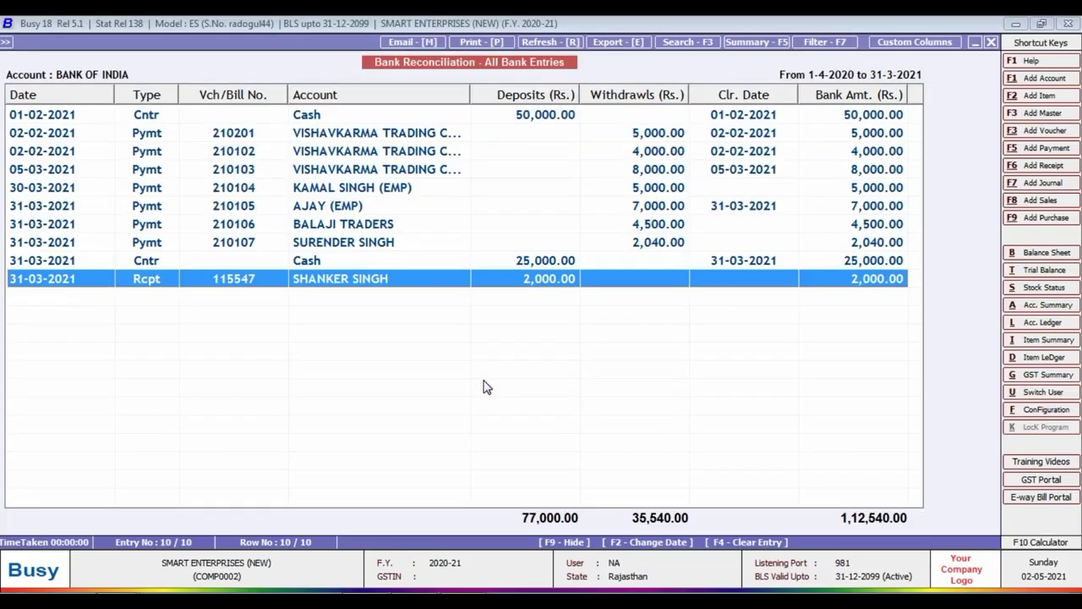
# Step: Set the clearing date 31-03-2021 on the 2,000 receipt numbered 115547, leaving Clear Full Voucher at N
pyautogui.press('F2')
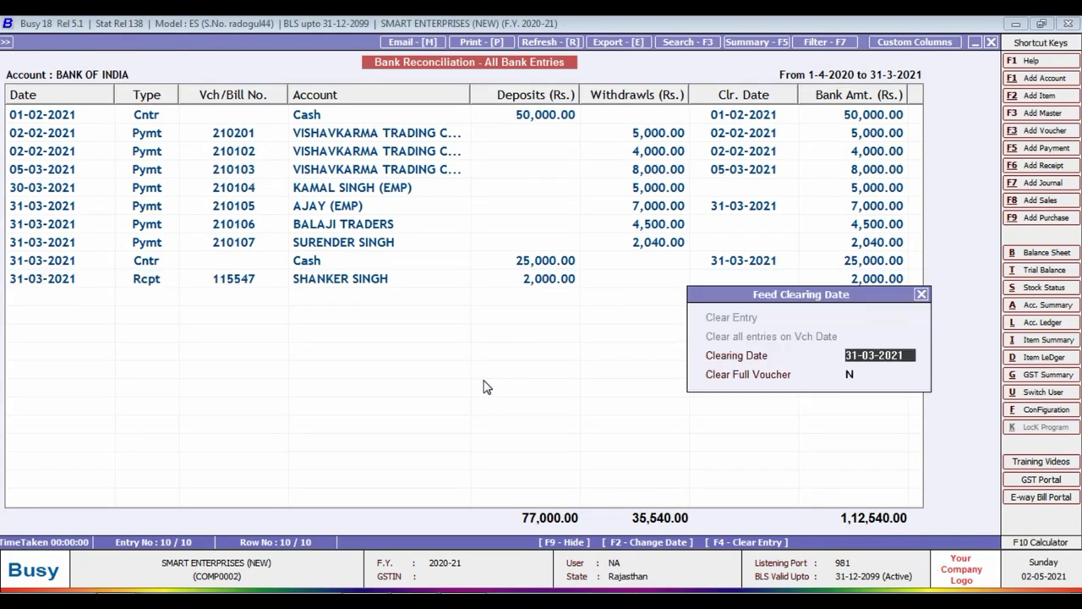
pyautogui.press('Return')
pyautogui.press('Return')
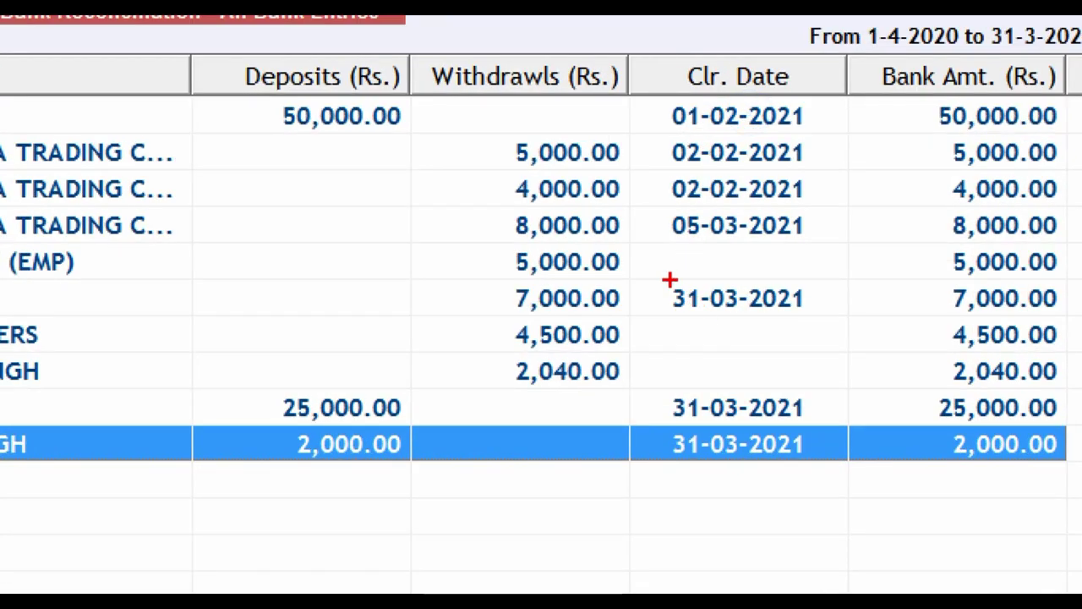
pyautogui.click(738, 189)
pyautogui.moveTo(694, 252); pyautogui.dragTo(811, 265)
pyautogui.moveTo(713, 378); pyautogui.dragTo(803, 377)
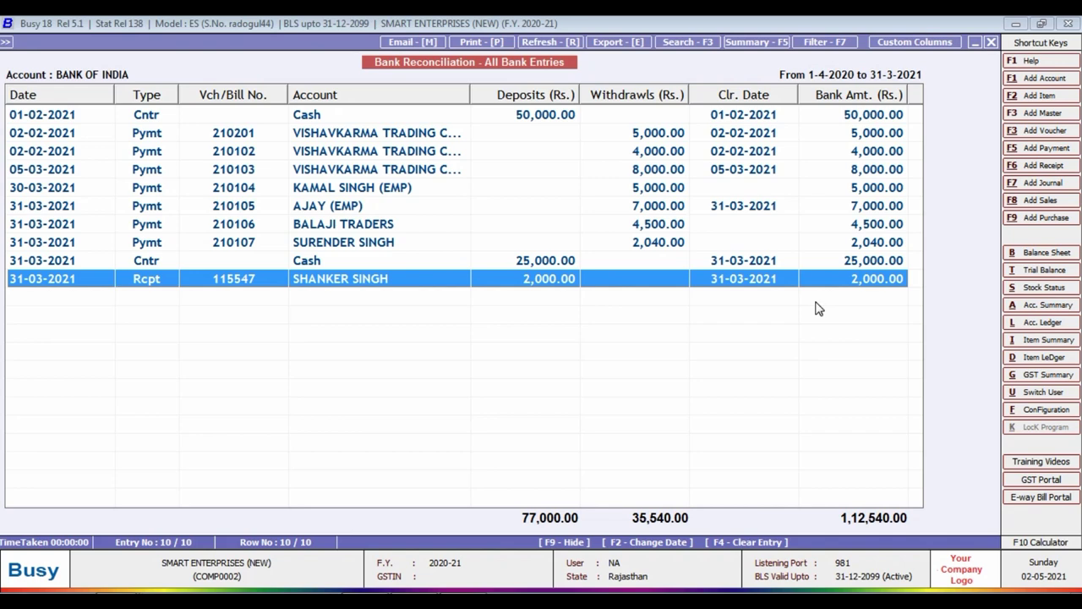
# Step: Show the uncleared bank entries of BANK OF INDIA from 01-04-2020 to 31-03-2021, with entries status as on 31-03-2021
pyautogui.press('Escape')
pyautogui.press('Escape')
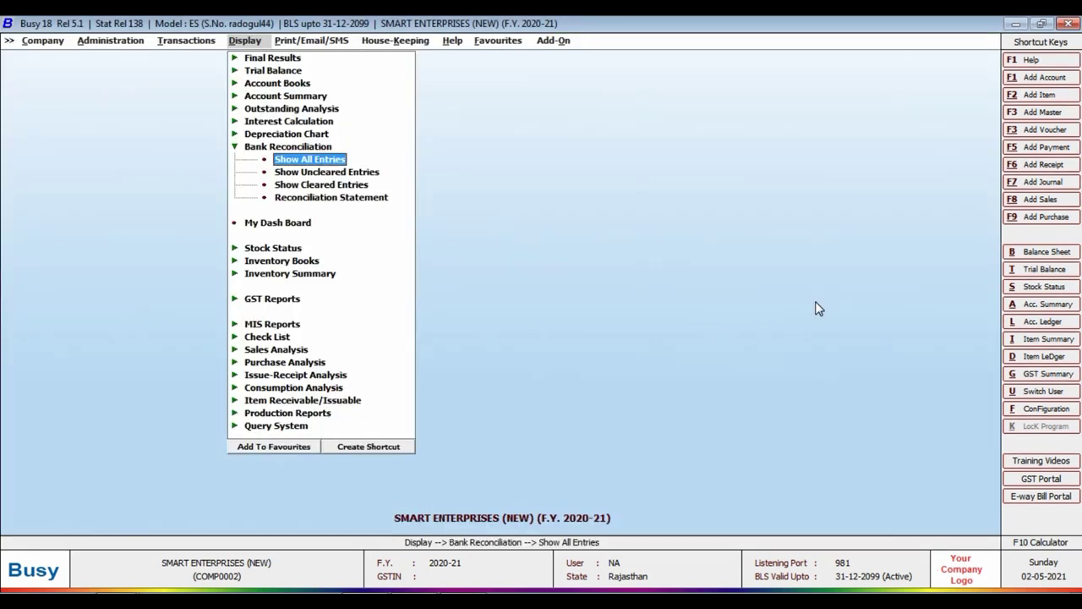
pyautogui.press('Down')
pyautogui.press('Return')
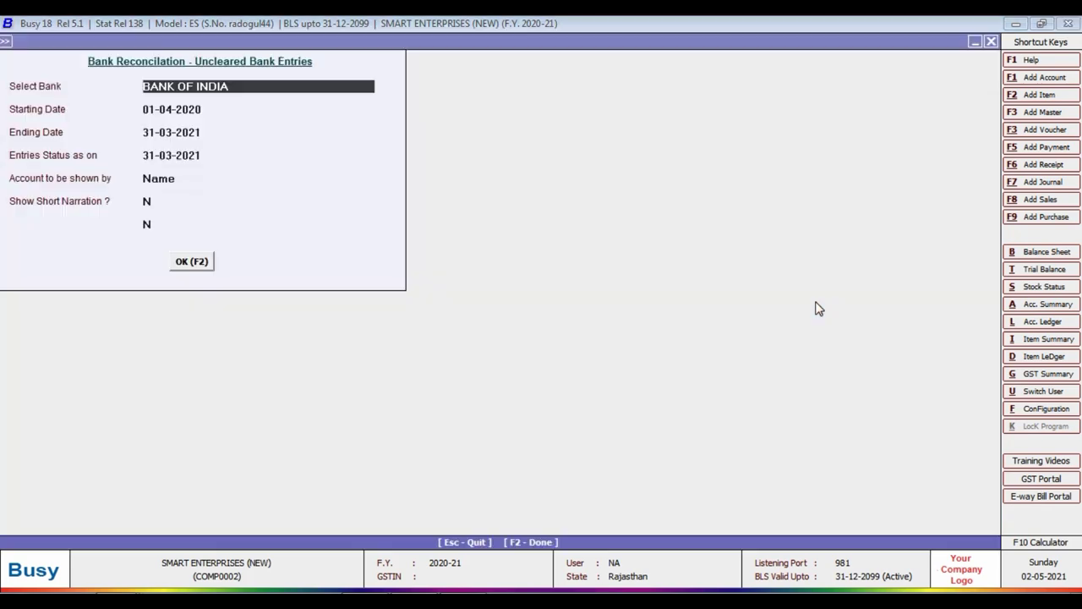
pyautogui.press('Return')
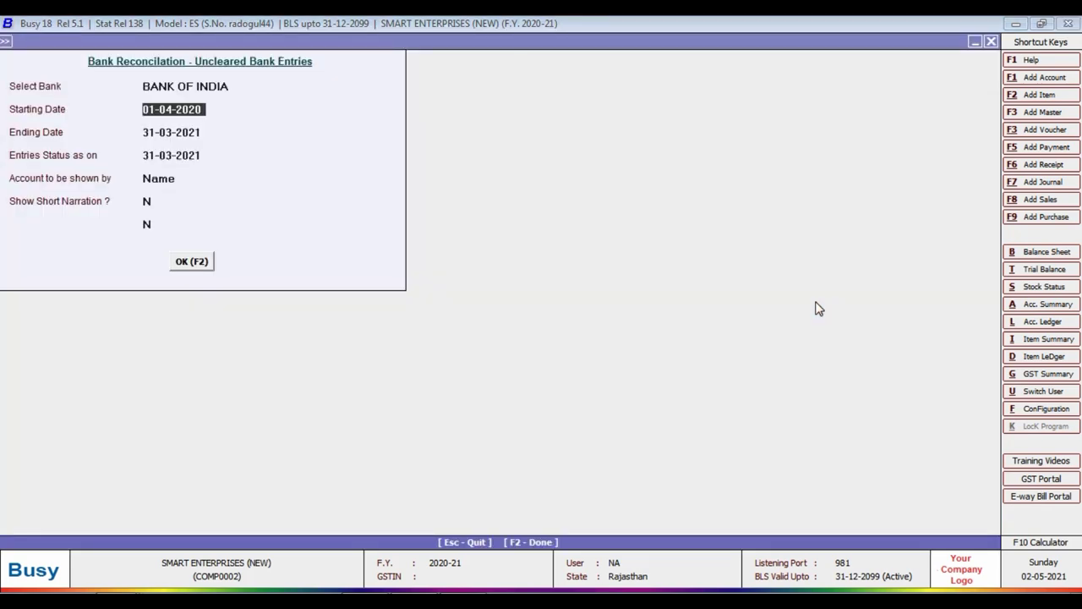
pyautogui.press('Return')
pyautogui.press('Return')
pyautogui.press('Return')
pyautogui.press('Return')
pyautogui.press('Return')
pyautogui.press('Return')
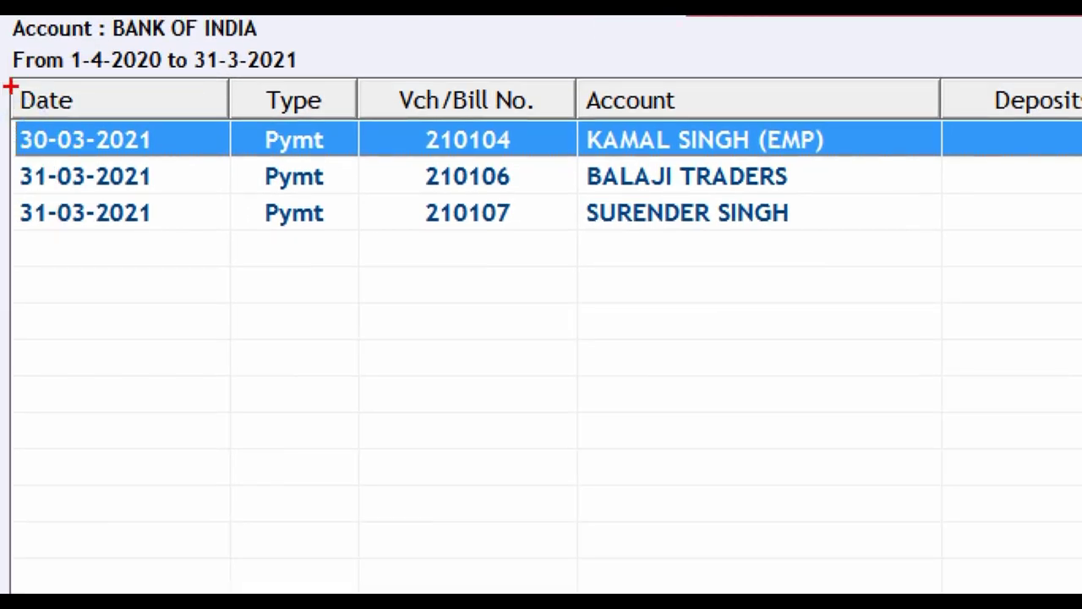
pyautogui.moveTo(3, 110)
pyautogui.mouseDown()
pyautogui.moveTo(181, 234)
pyautogui.moveTo(227, 250)
pyautogui.moveTo(234, 233)
pyautogui.mouseUp()
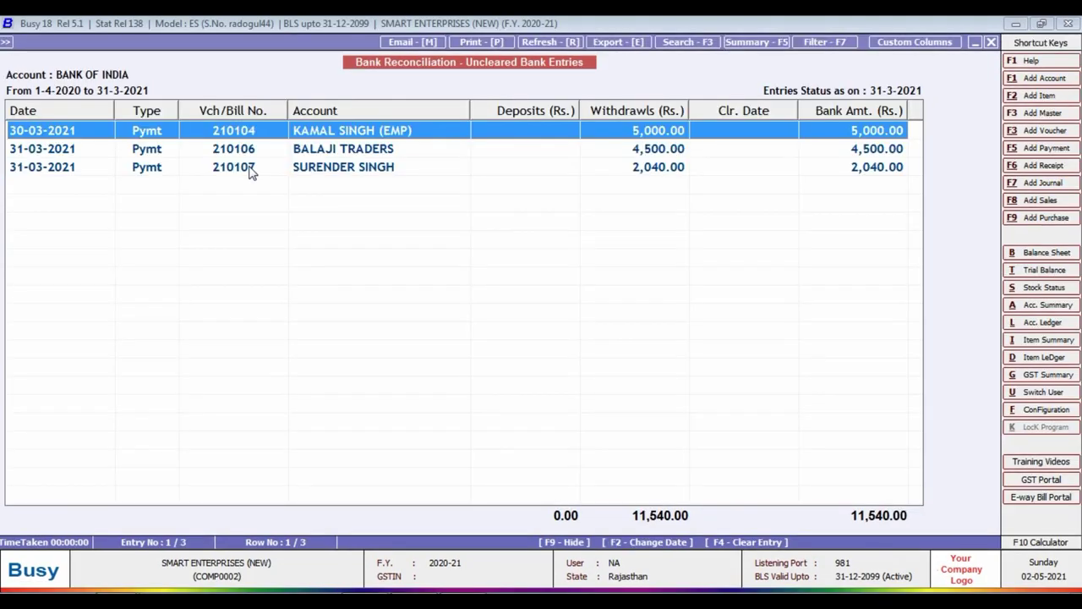
# Step: Close the uncleared entries report and show the cleared bank entries of BANK OF INDIA from 01-04-2020 to 31-03-2021
pyautogui.press('Escape')
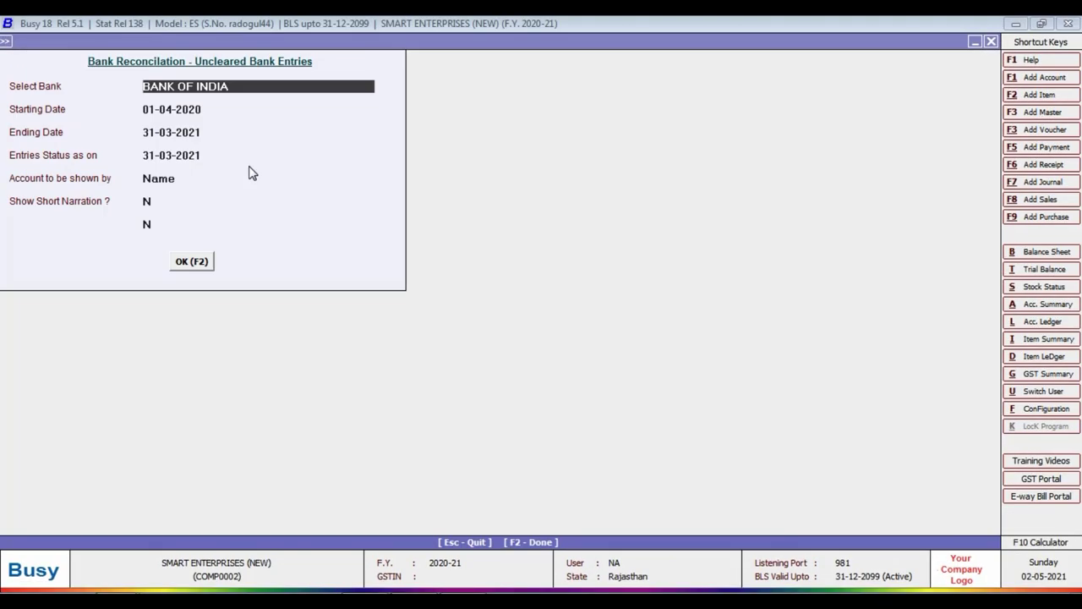
pyautogui.press('Escape')
pyautogui.press('Down')
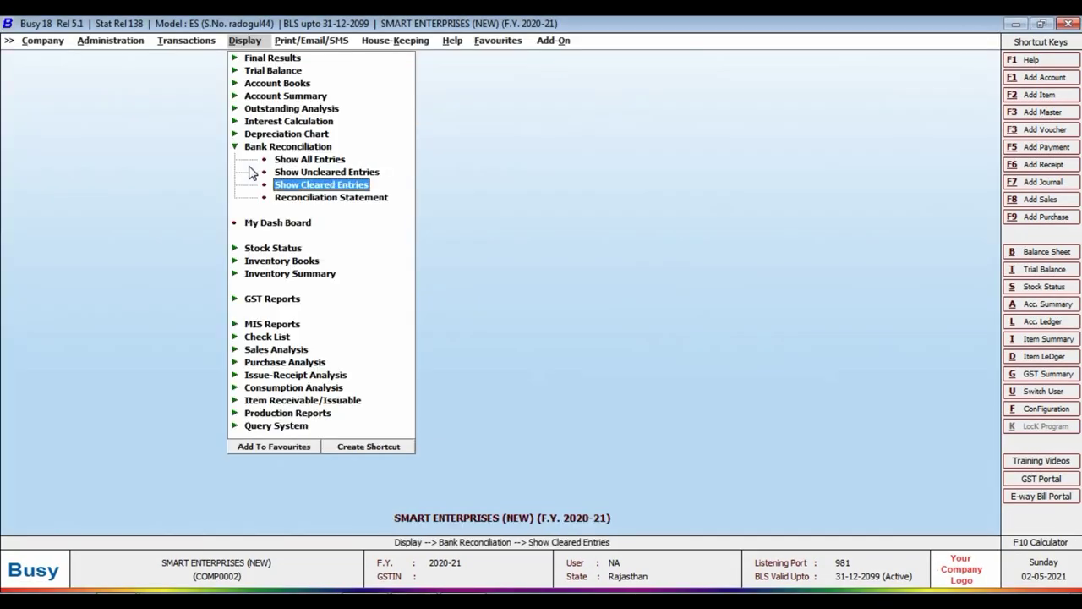
pyautogui.press('Return')
pyautogui.press('Return')
pyautogui.press('Return')
pyautogui.press('Return')
pyautogui.press('Return')
pyautogui.press('Return')
pyautogui.press('Return')
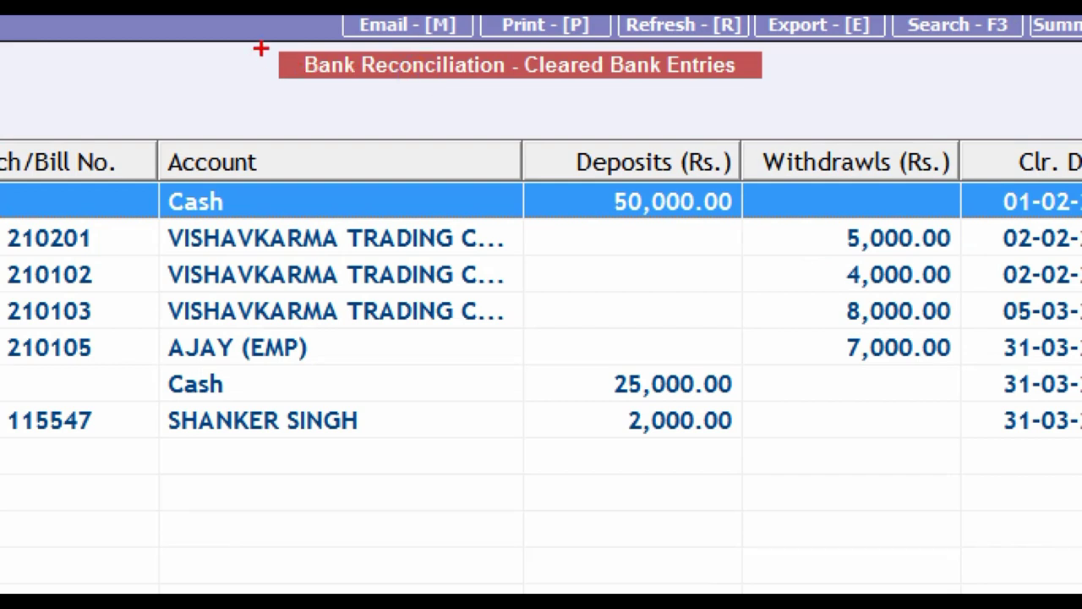
pyautogui.moveTo(338, 53); pyautogui.dragTo(376, 54)
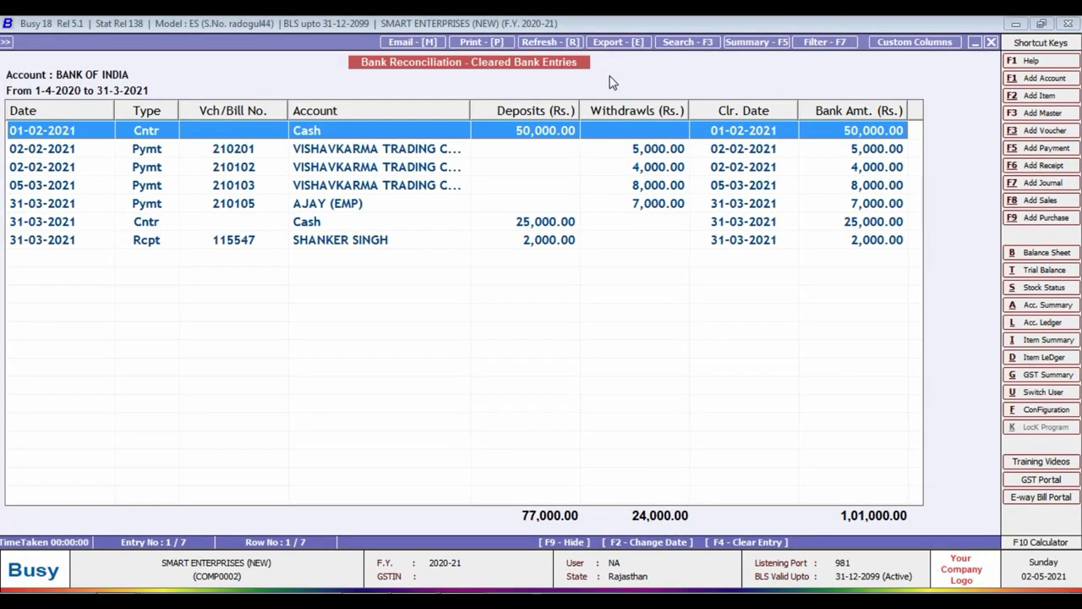
# Step: Leave the cleared entries report and display the BANK OF INDIA account ledger from 01-04-2020 to 31-03-2021
pyautogui.press('Escape')
pyautogui.press('Escape')
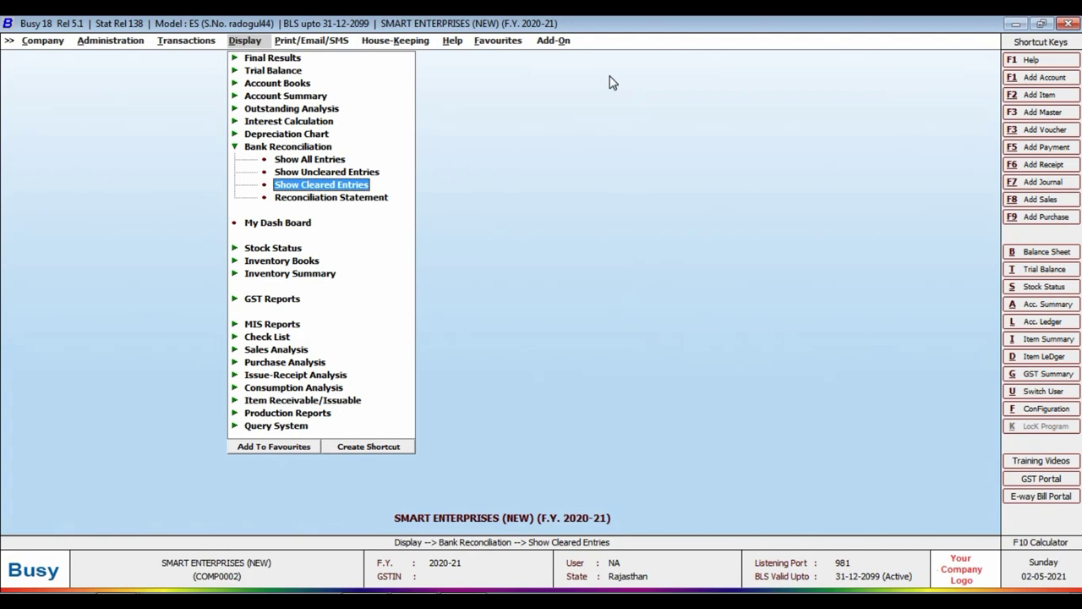
pyautogui.press('Left')
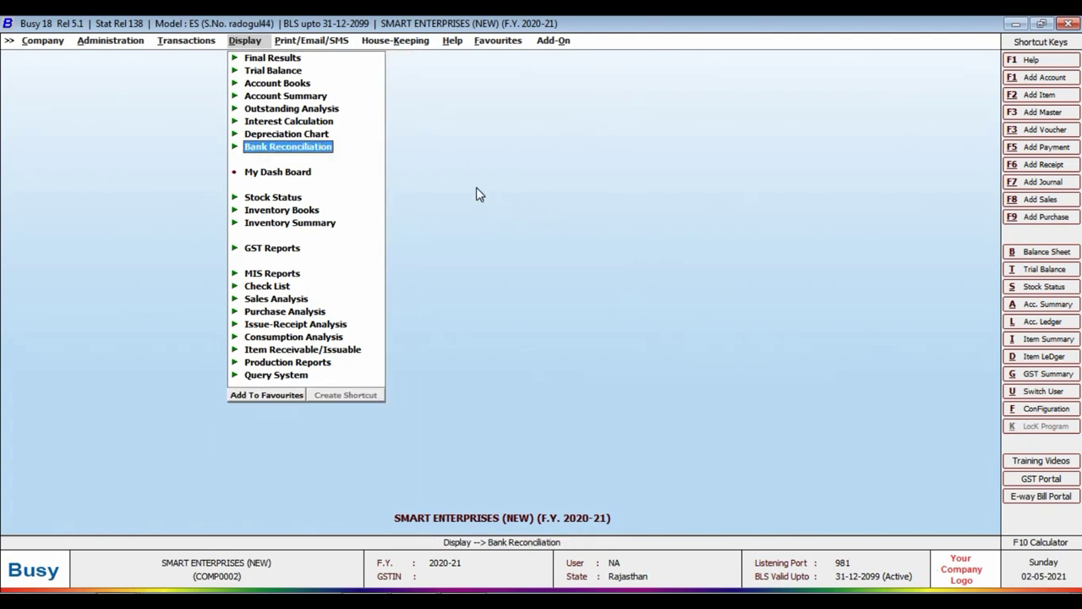
pyautogui.press('Escape')
pyautogui.press('l')
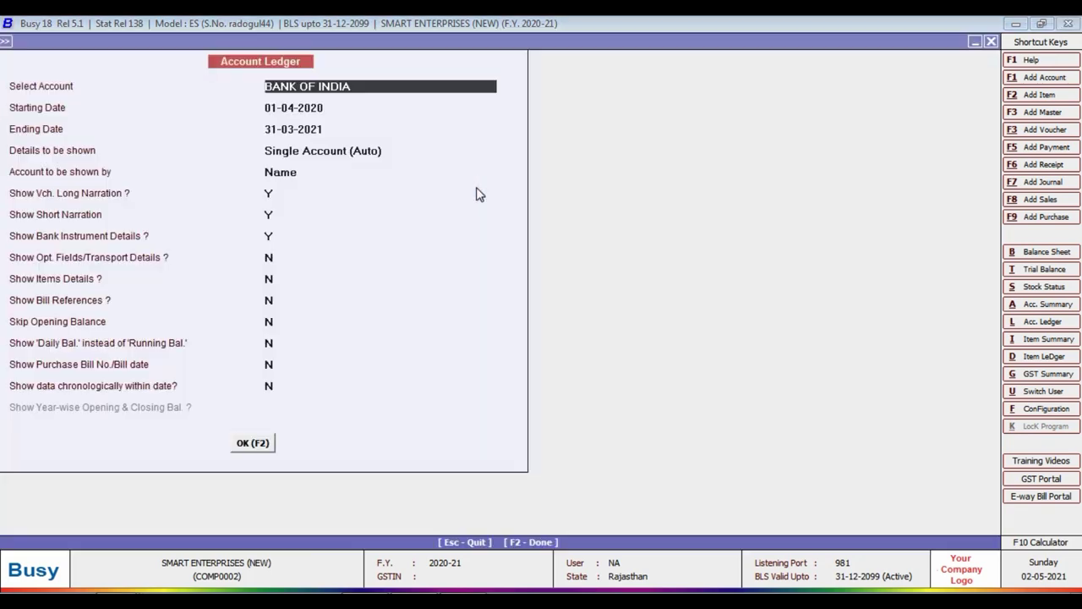
pyautogui.press('F2')
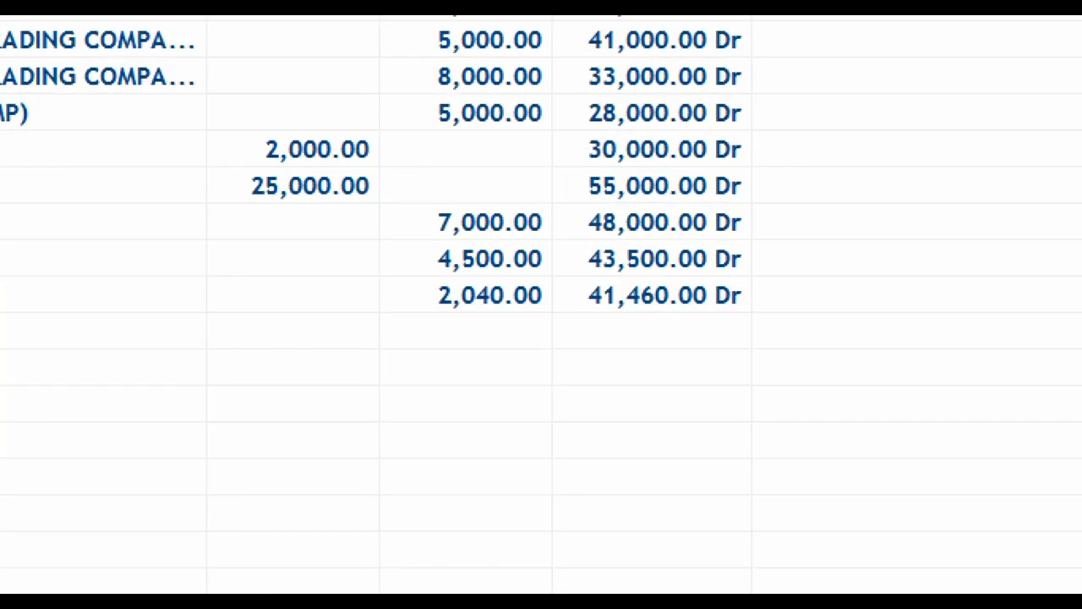
# Step: Switch to the Excel bank statement and check its F.Y. 2020-21 and 2021-22 balances against the BANK OF INDIA ledger's closing balance
pyautogui.hotkey('alt', 'Tab')
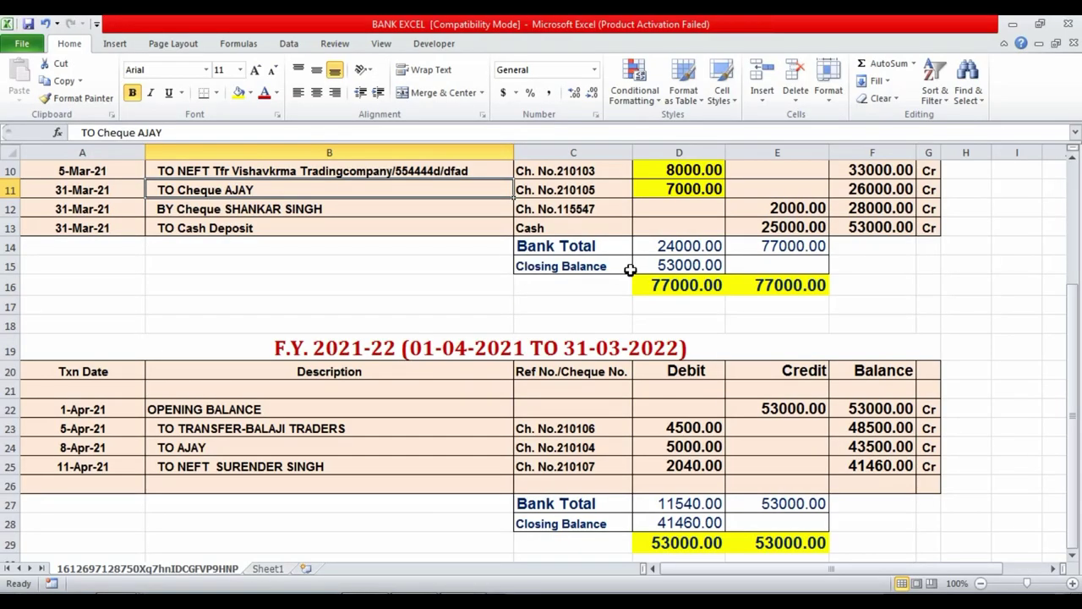
pyautogui.scroll(2, 633, 269)
pyautogui.scroll(-1, 584, 254)
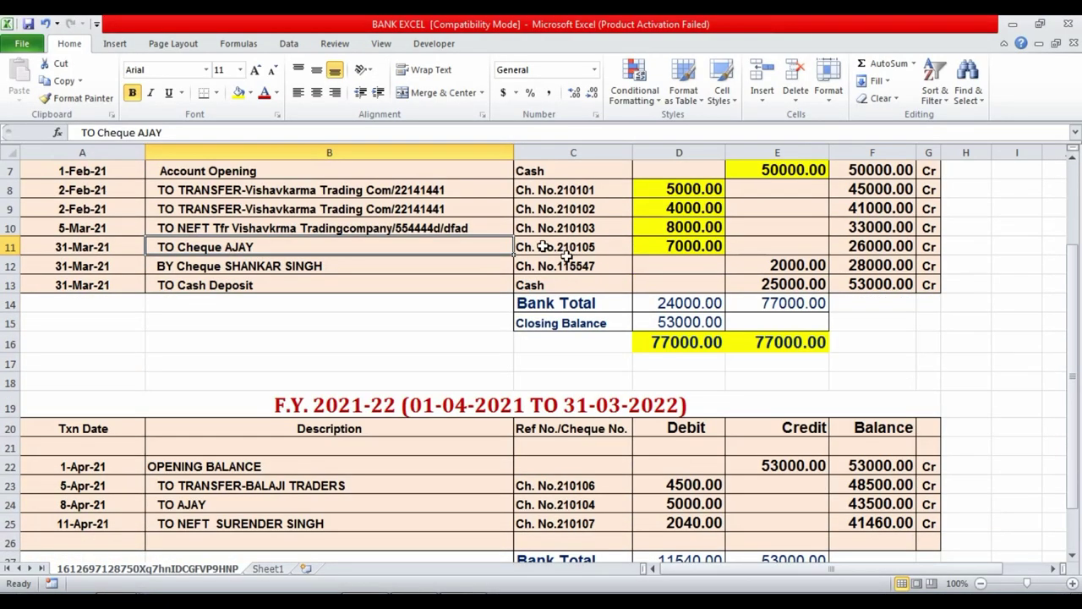
pyautogui.scroll(1, 538, 244)
pyautogui.scroll(-2, 468, 405)
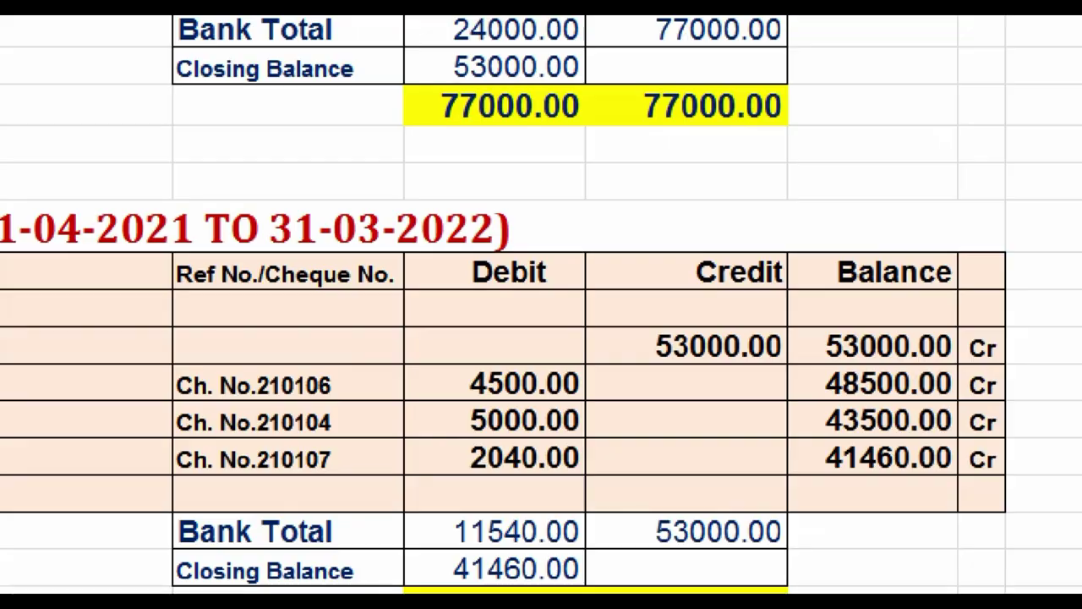
pyautogui.moveTo(769, 435)
pyautogui.mouseDown()
pyautogui.moveTo(822, 463)
pyautogui.moveTo(1015, 490)
pyautogui.mouseUp()
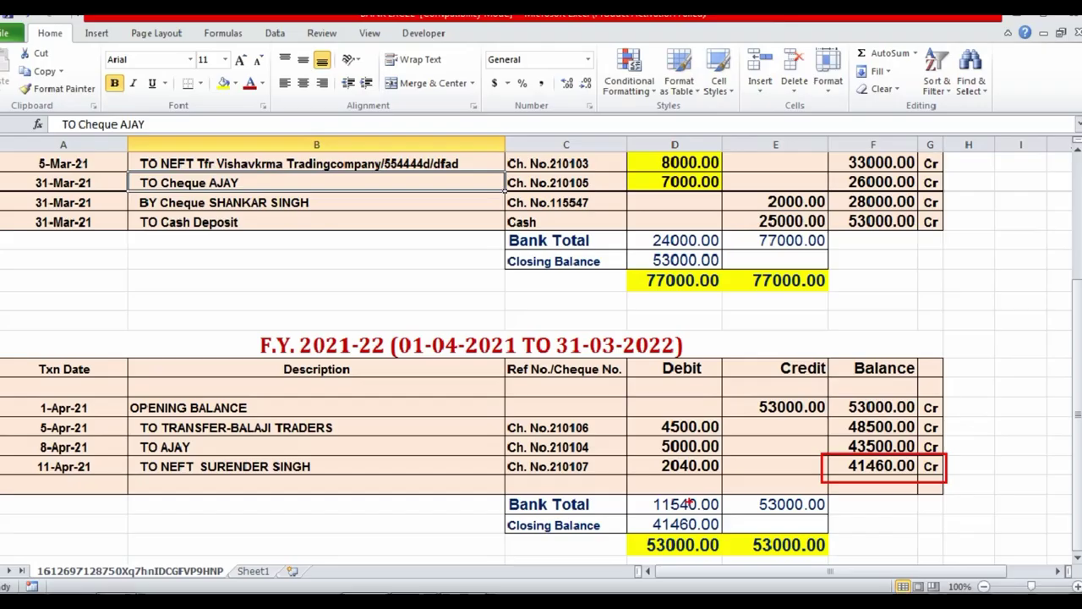
# Step: Switch back to Busy and close the BANK OF INDIA account ledger together with its report options
pyautogui.hotkey('alt', 'Tab')
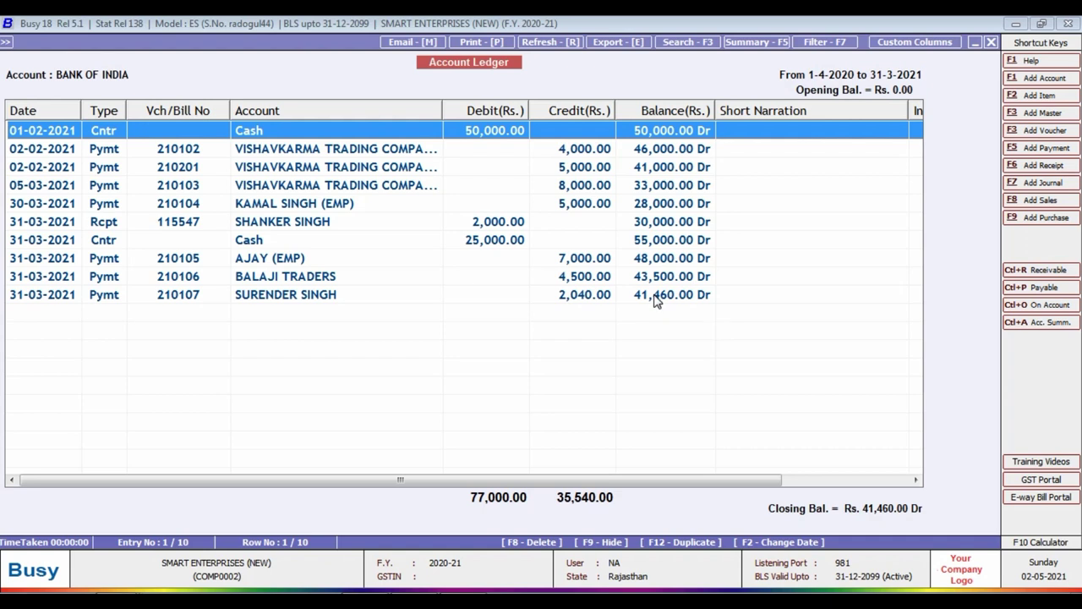
pyautogui.press('Escape')
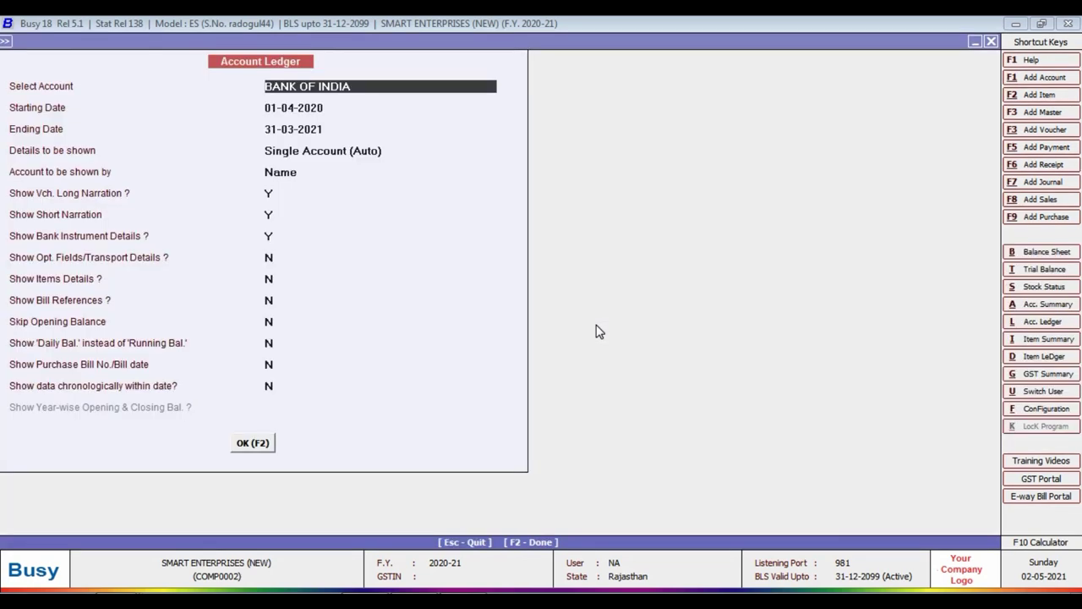
pyautogui.press('Escape')
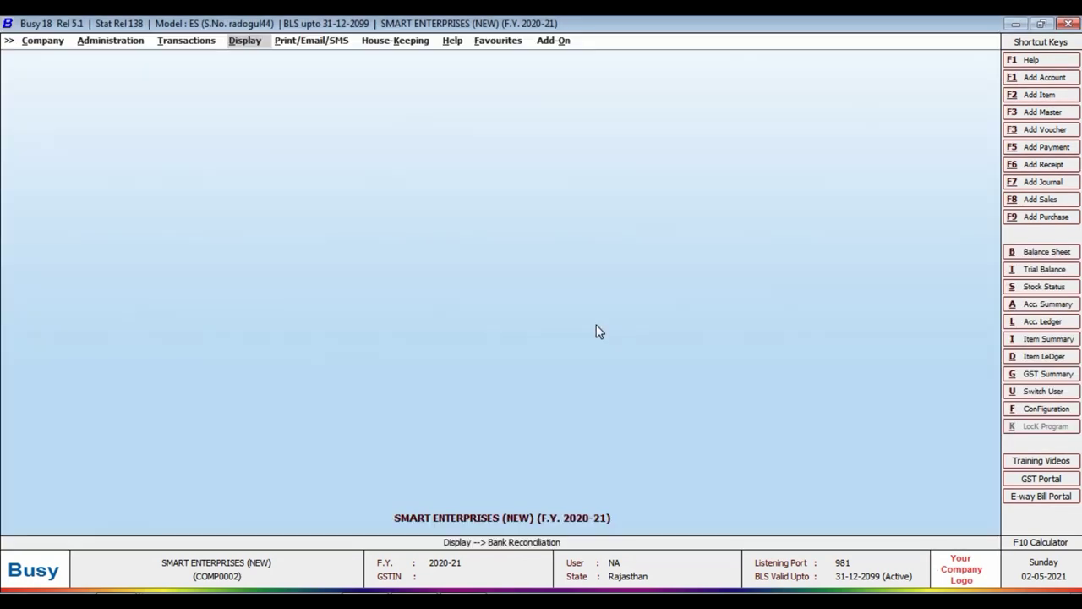